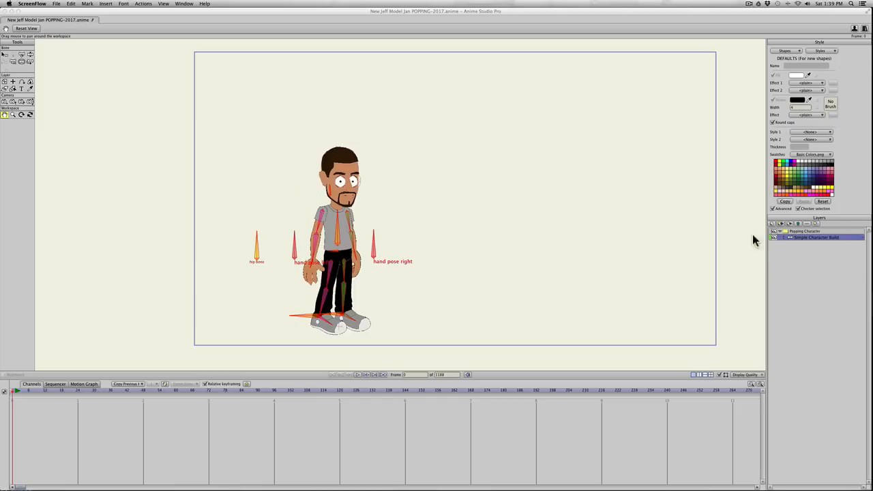
Examine the Popping Character group and the layers inside its Simple Character Build bone layer
click(794, 231)
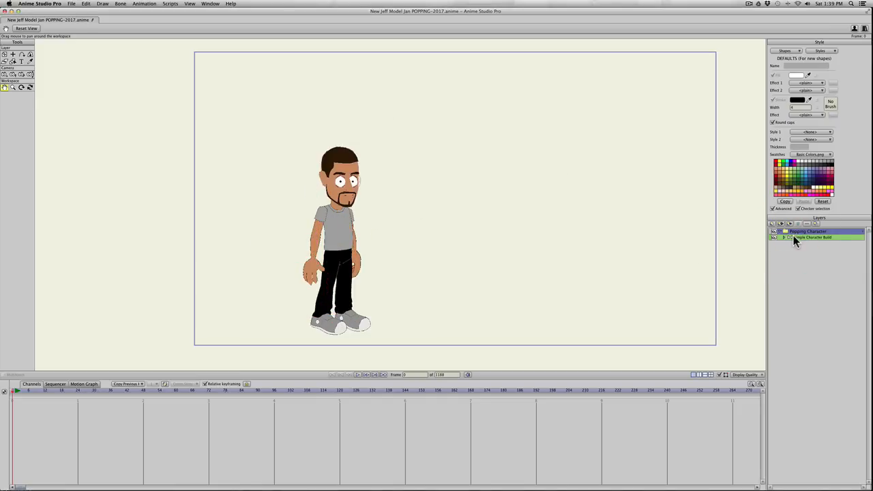
click(793, 237)
click(793, 231)
click(794, 237)
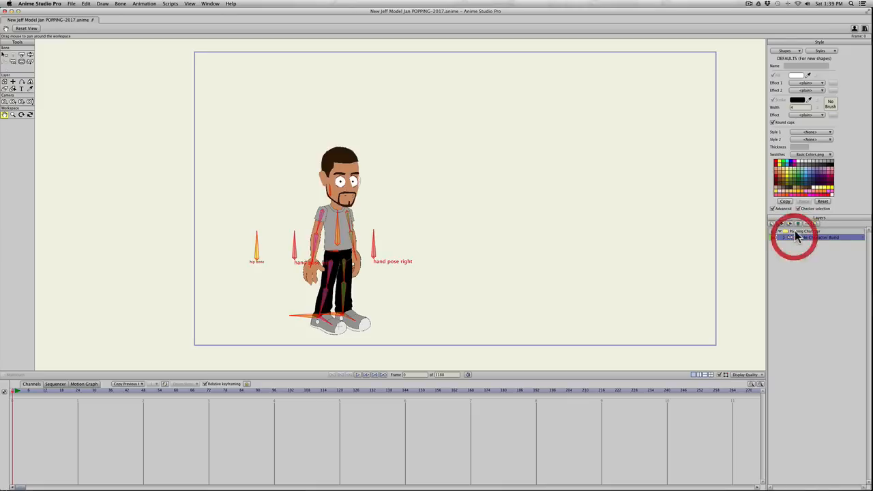
click(793, 231)
click(794, 236)
click(784, 237)
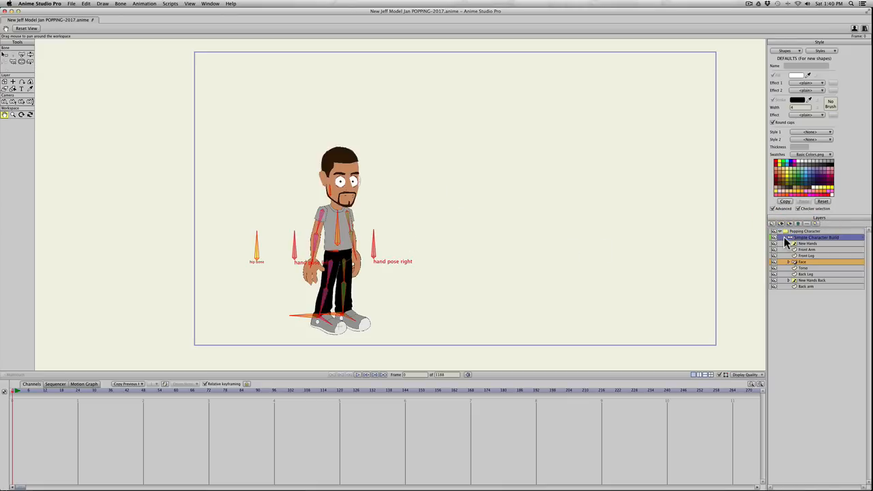
click(783, 237)
Insert the regular action Point up at frame 48 of the Simple Character Build layer
click(40, 390)
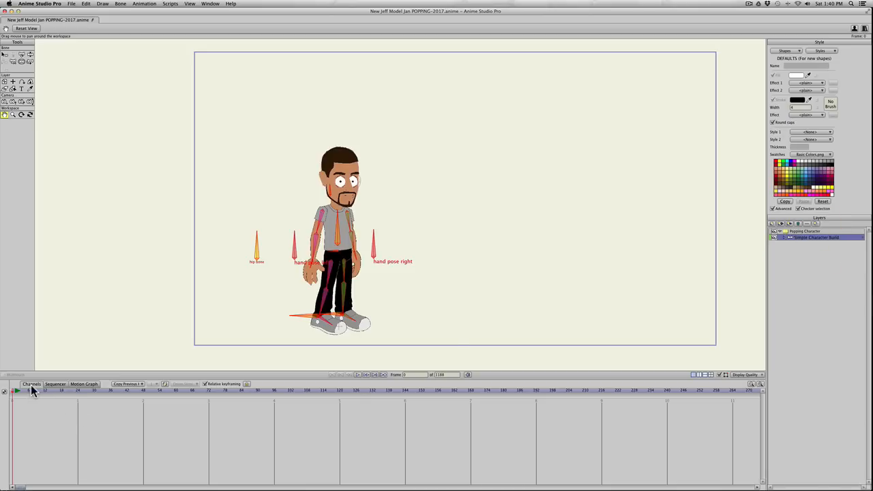
click(142, 390)
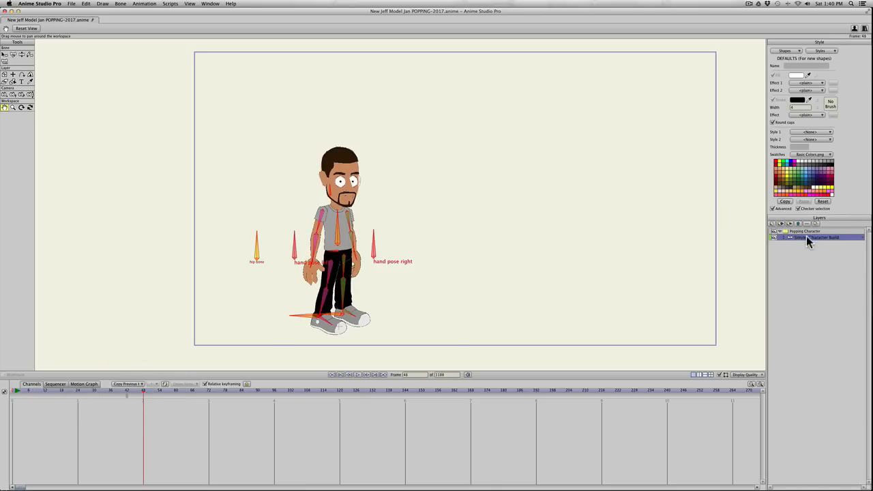
click(190, 3)
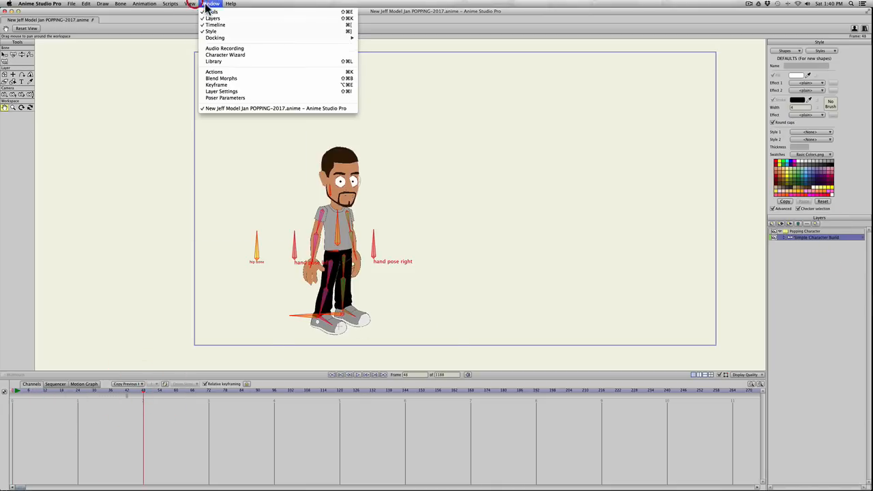
click(216, 73)
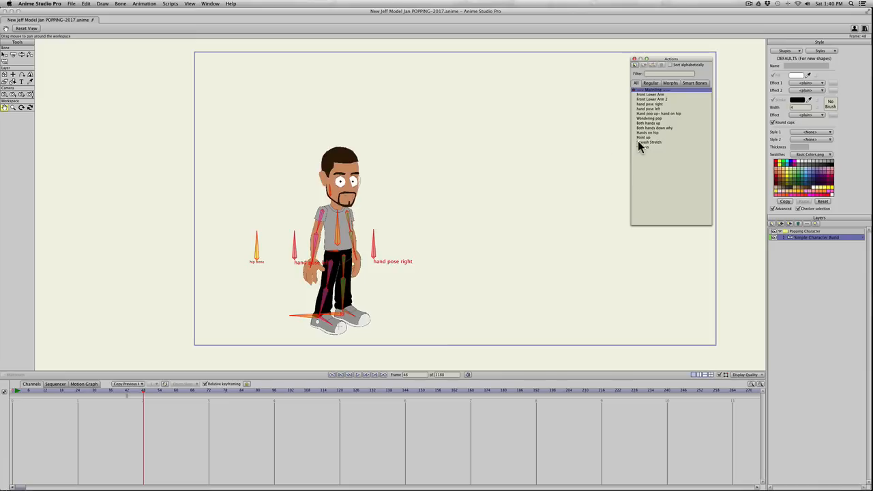
click(651, 83)
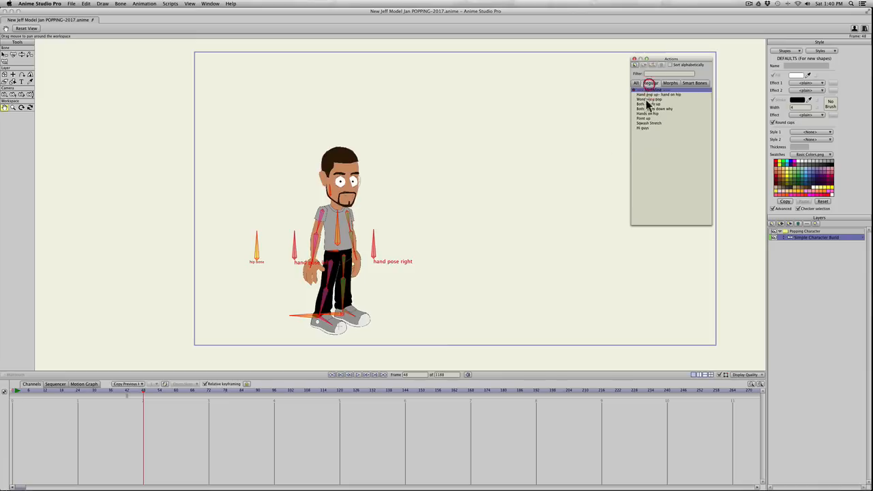
click(643, 119)
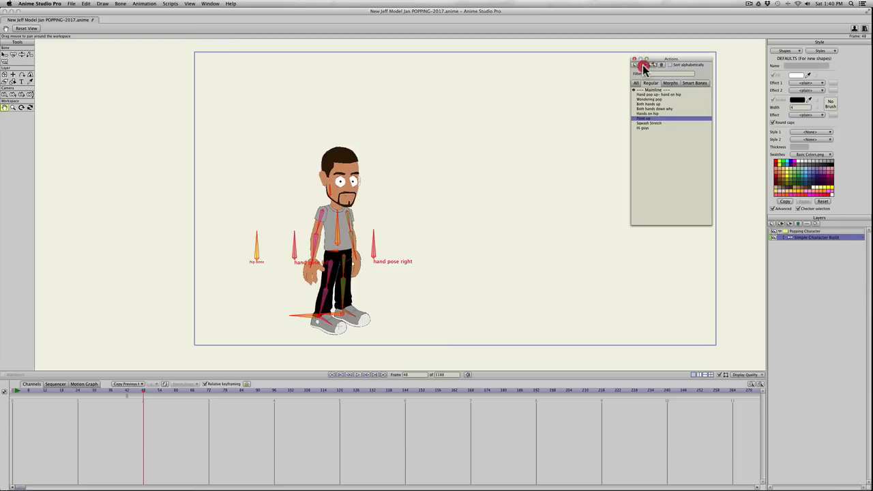
click(643, 66)
Insert the Hi guys action at frame 65 and the Wondering pop action at frame 90
drag(126, 389, 190, 394)
click(638, 129)
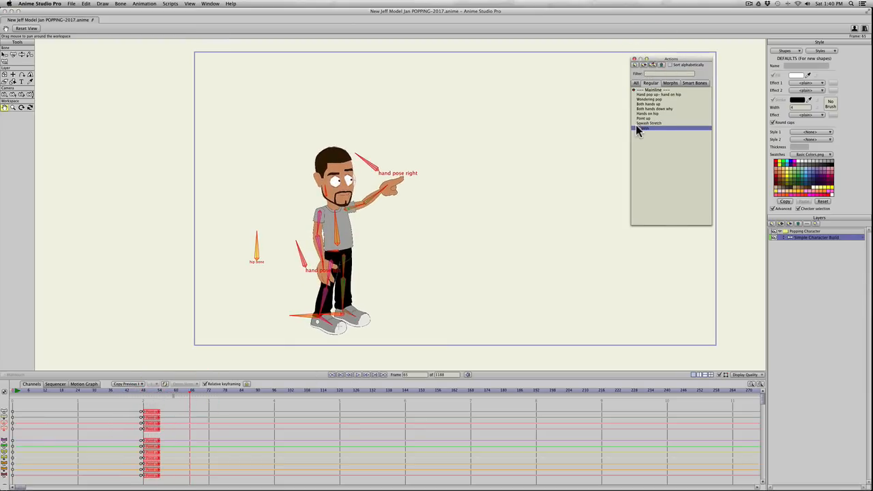
click(642, 67)
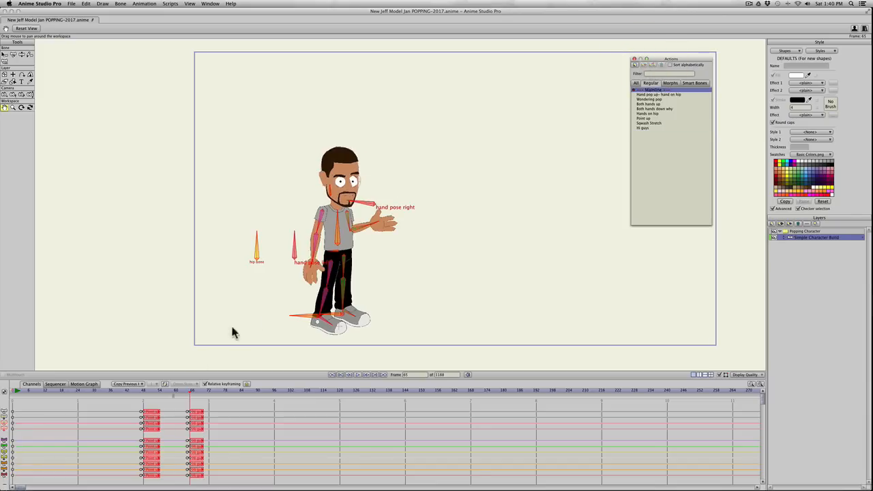
drag(167, 393, 257, 392)
click(647, 100)
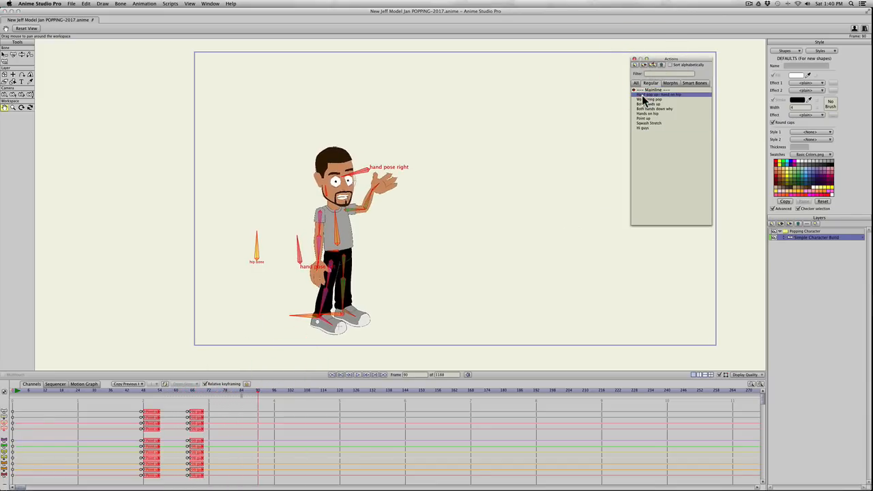
click(644, 99)
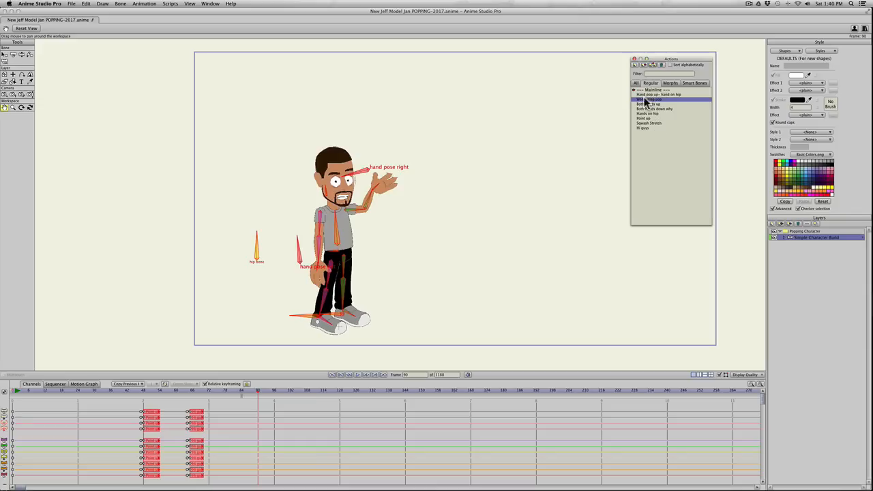
click(644, 65)
Play back the inserted actions from frame 44
drag(131, 389, 133, 394)
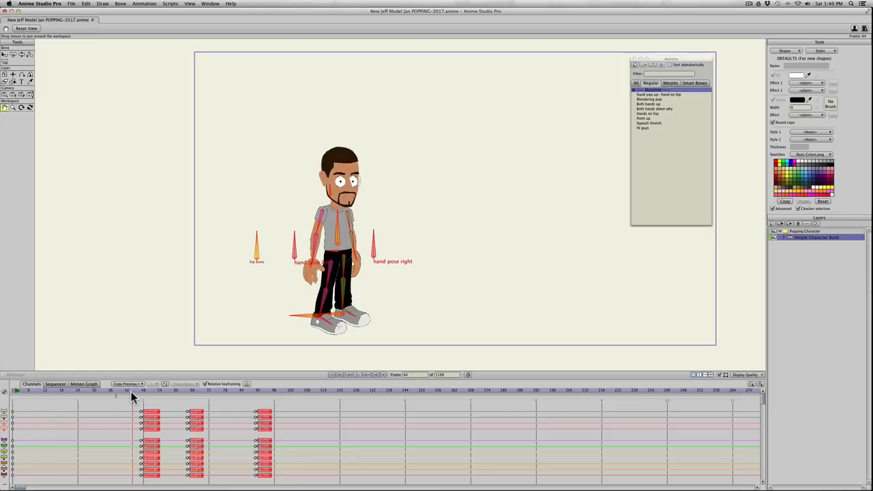
key(space)
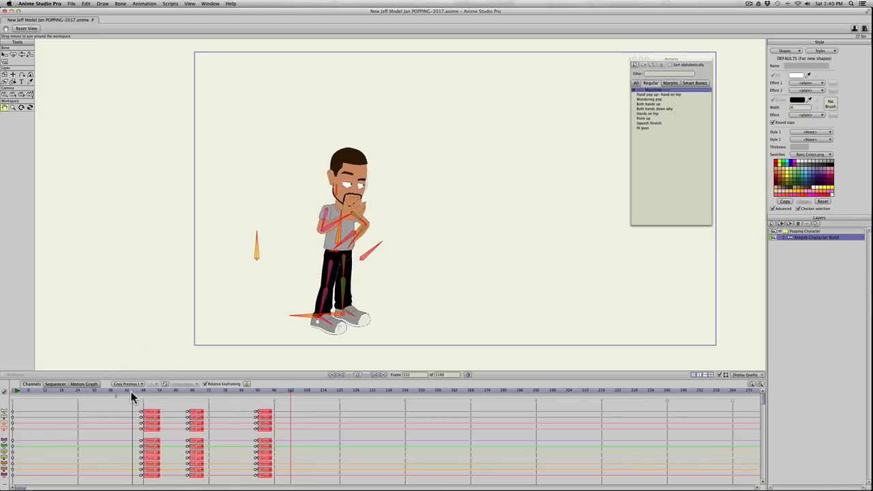
key(space)
Delete all inserted action keyframes from the timeline and clear the leftover animation from the document
drag(120, 407, 282, 473)
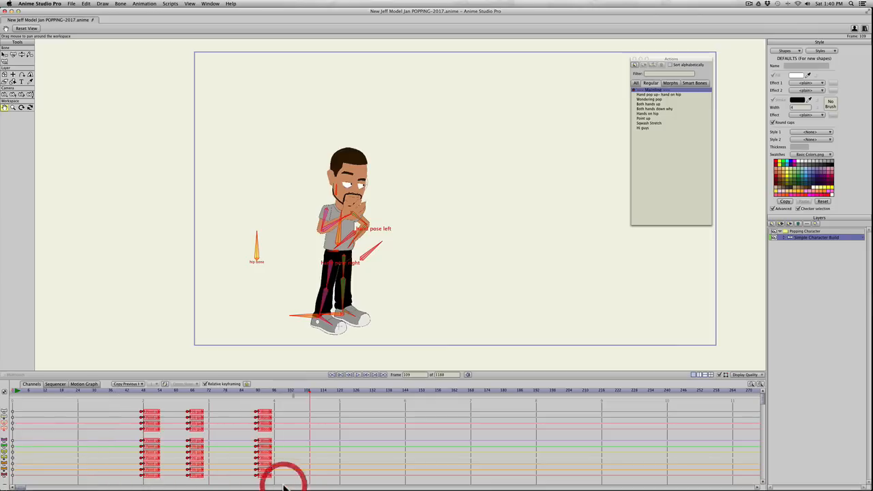
key(BackSpace)
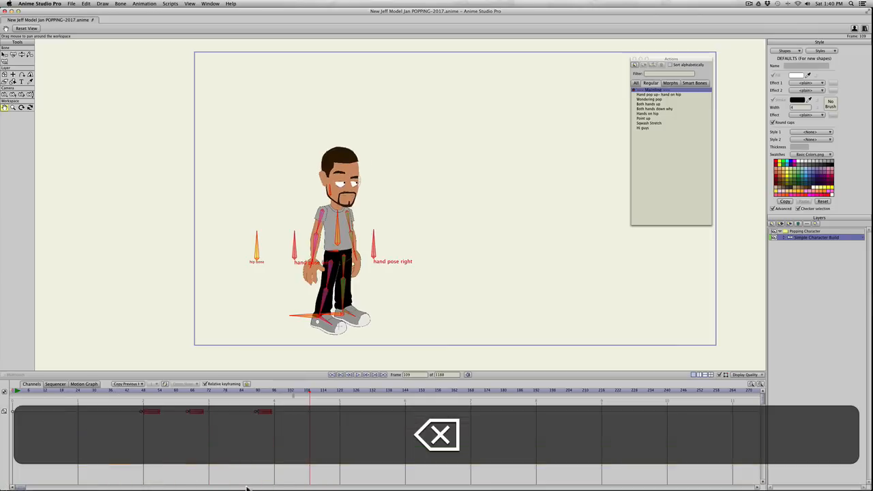
key(BackSpace)
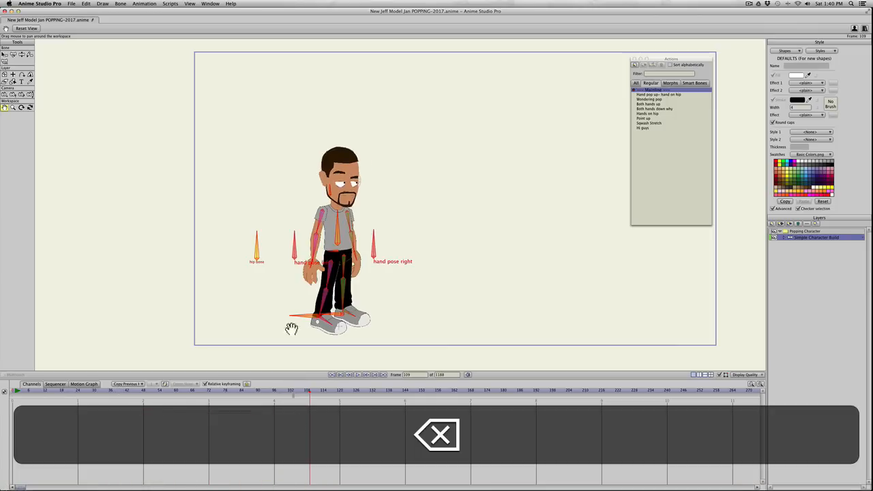
click(143, 3)
mouse_move(149, 86)
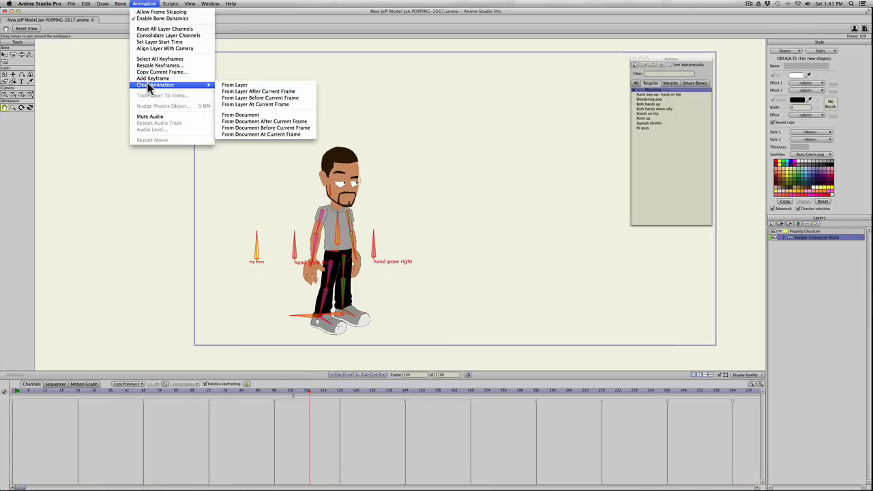
click(253, 120)
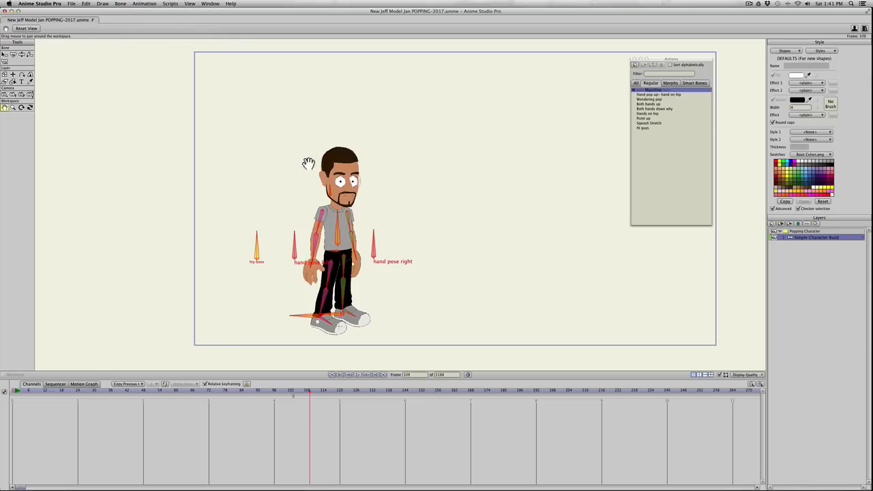
drag(640, 60, 625, 66)
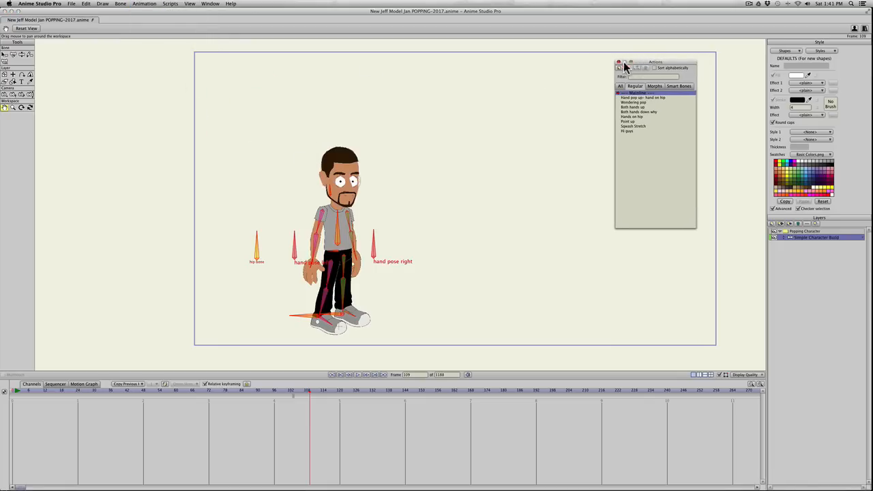
click(618, 62)
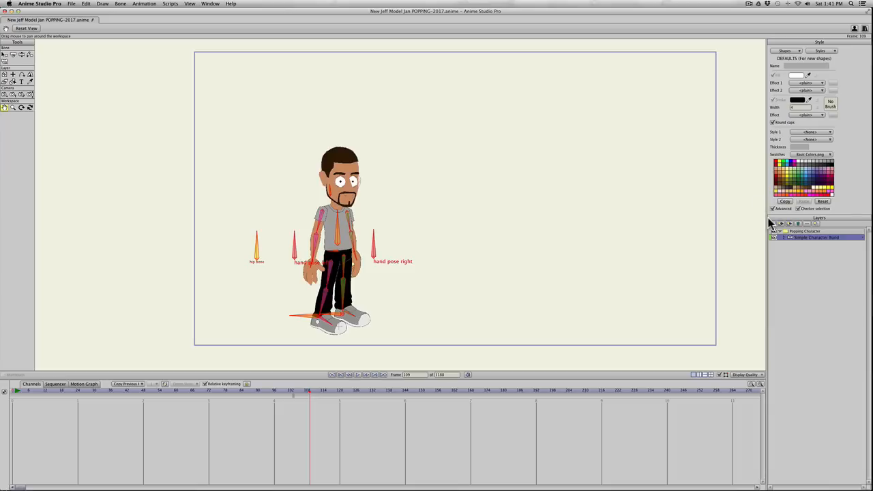
Create a new vector layer at frame 0, move it above the Popping Character group, and collapse the group
click(771, 223)
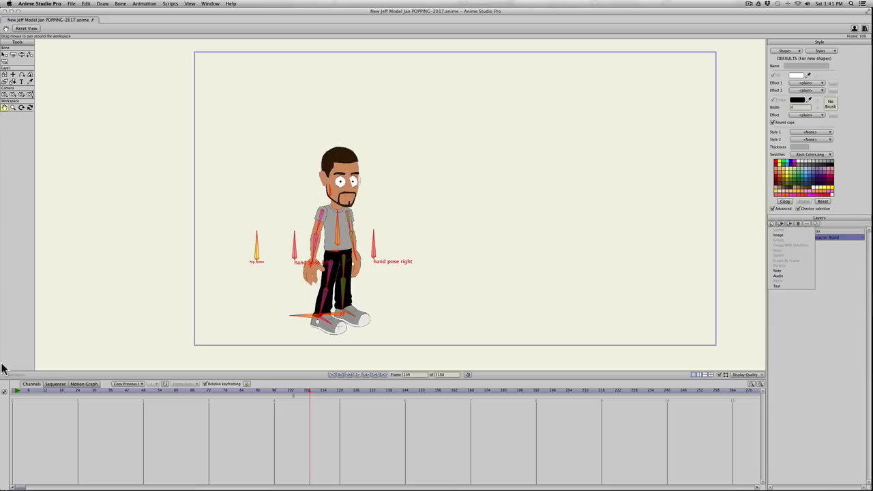
click(17, 391)
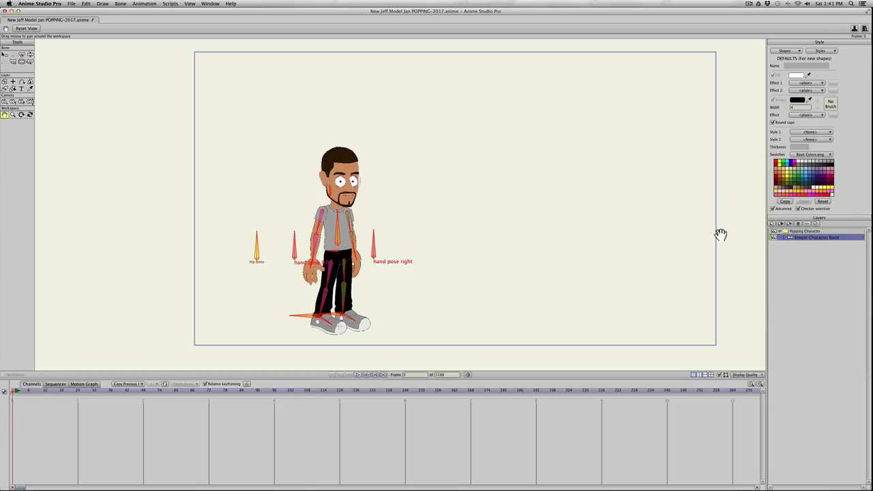
click(771, 223)
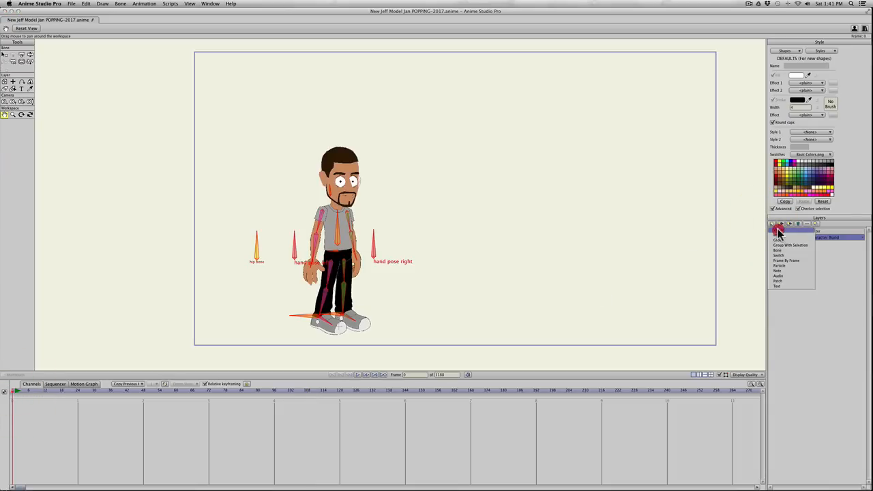
click(775, 232)
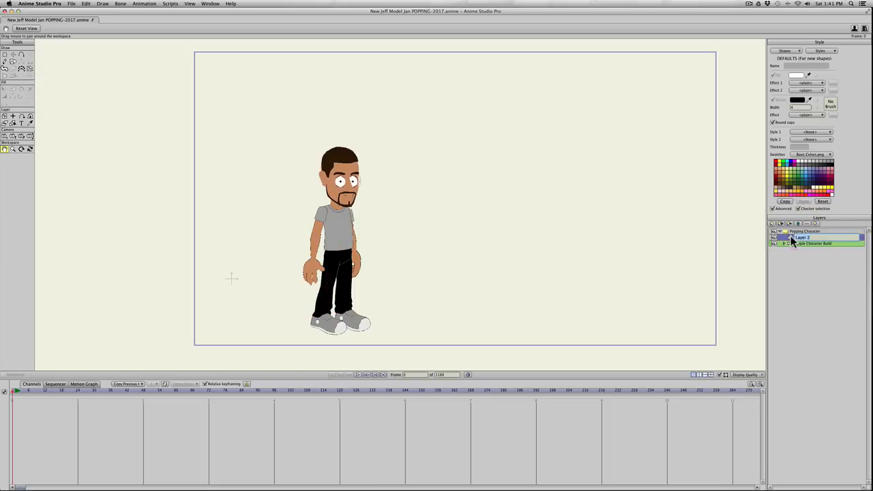
drag(791, 240, 786, 232)
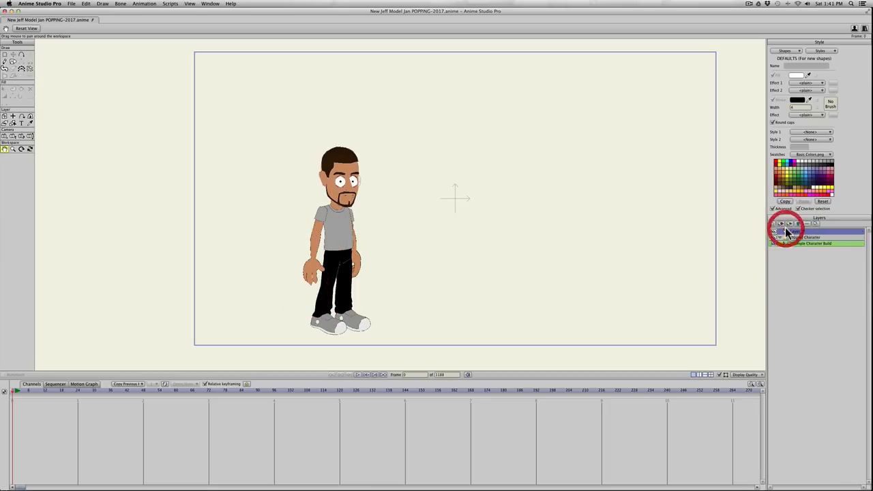
click(780, 236)
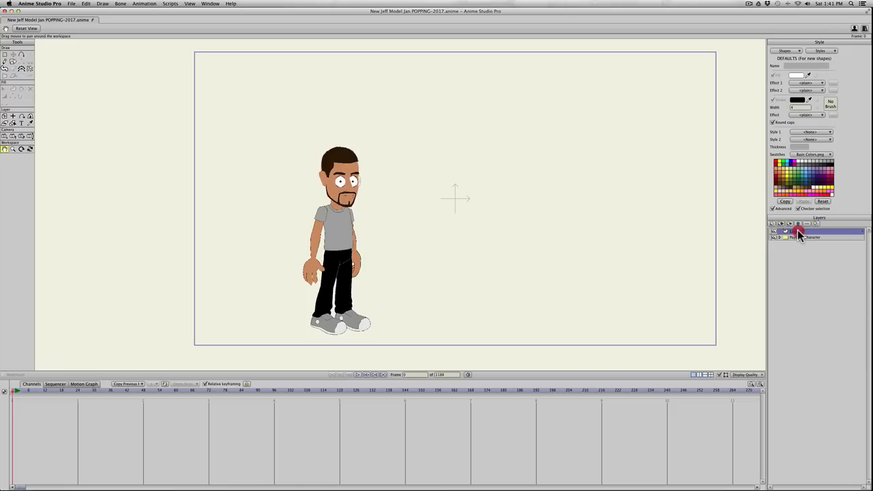
Rename the new vector layer as Speech bubble
double_click(799, 233)
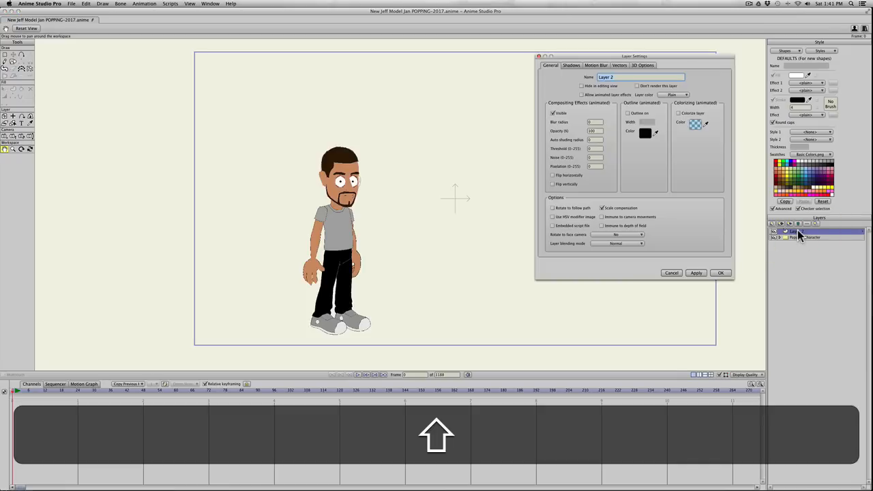
text(Speech bubble)
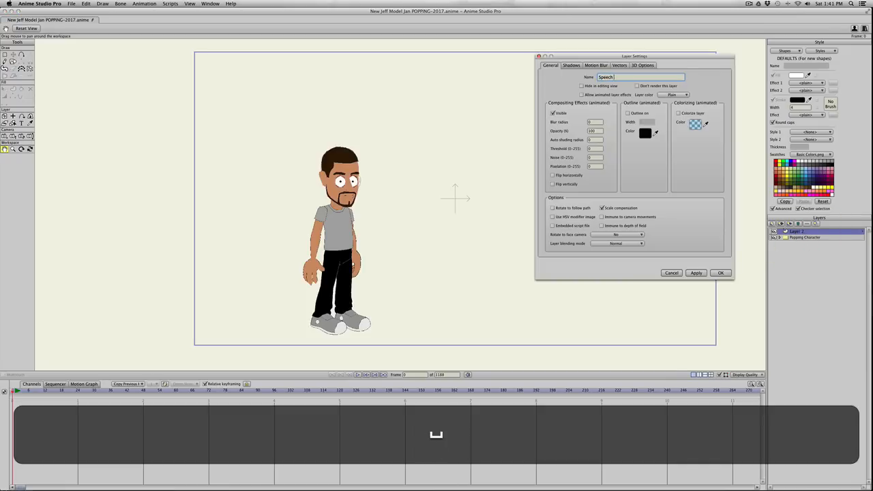
key(Return)
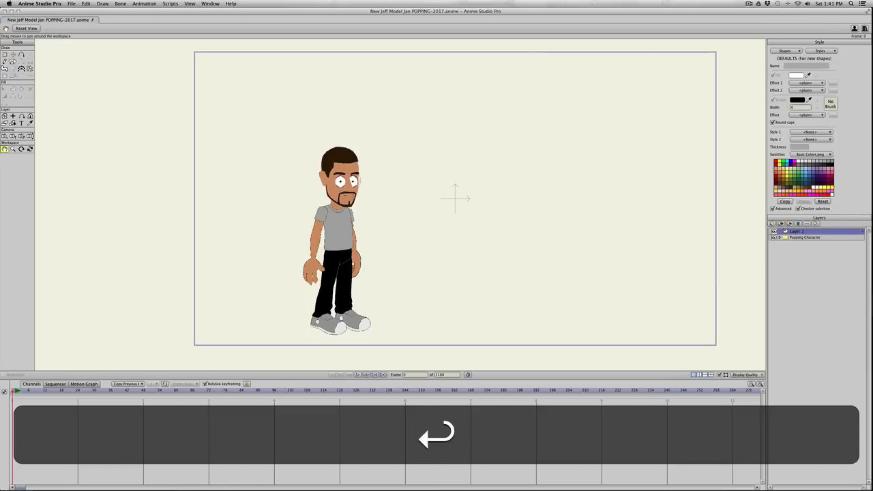
Draw a wide white oval with a black outline above and beside the character's head on the Speech bubble layer
click(13, 65)
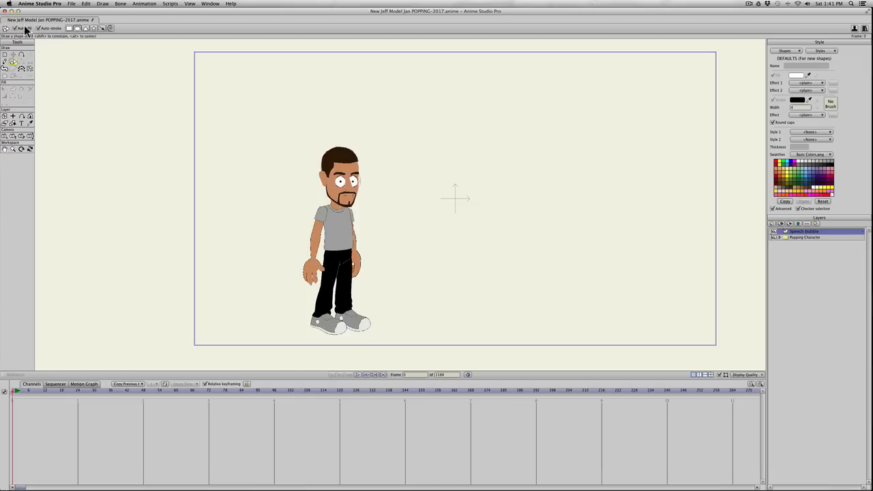
click(78, 28)
drag(372, 96, 514, 181)
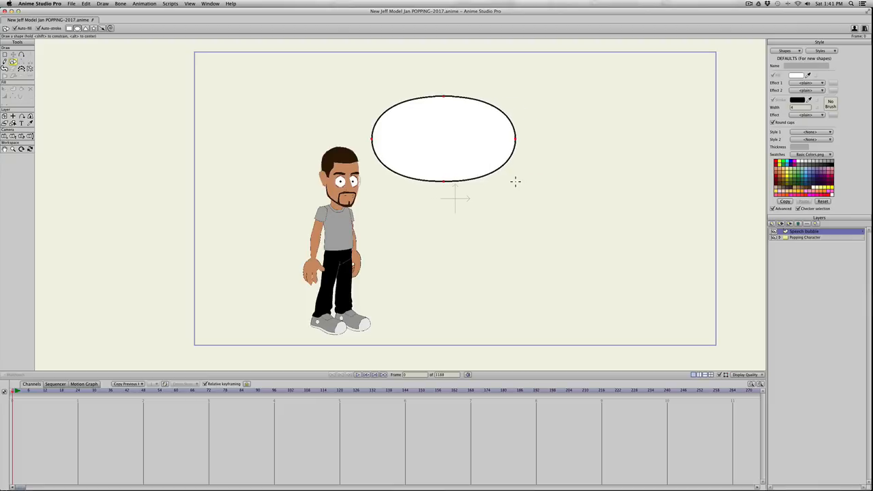
click(518, 181)
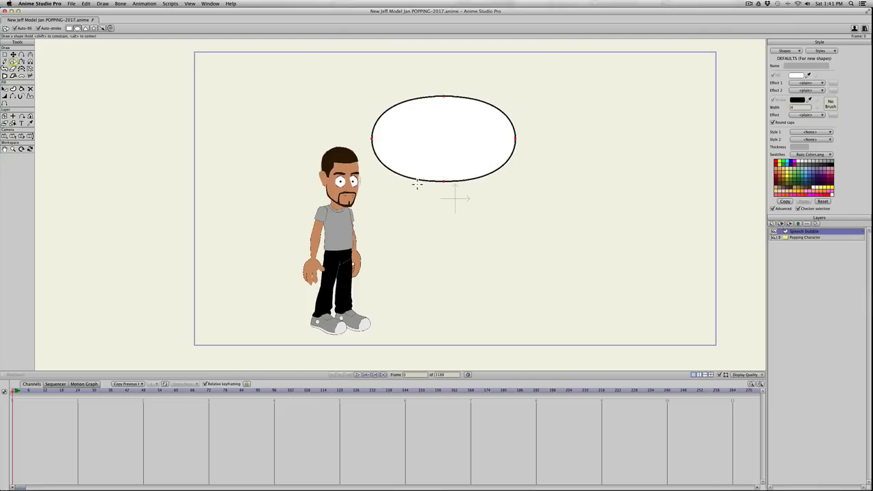
Add points along the oval's lower edge and pull one out toward the character to form a pointed tail
key(a)
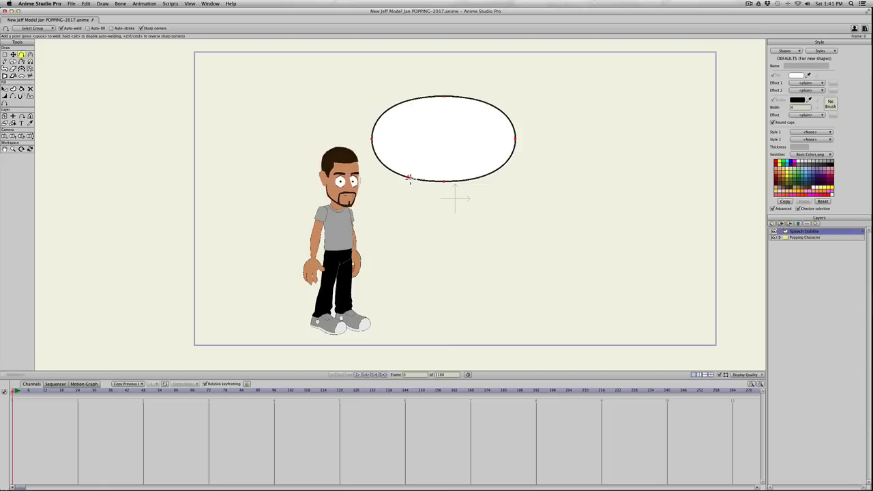
drag(411, 179, 425, 183)
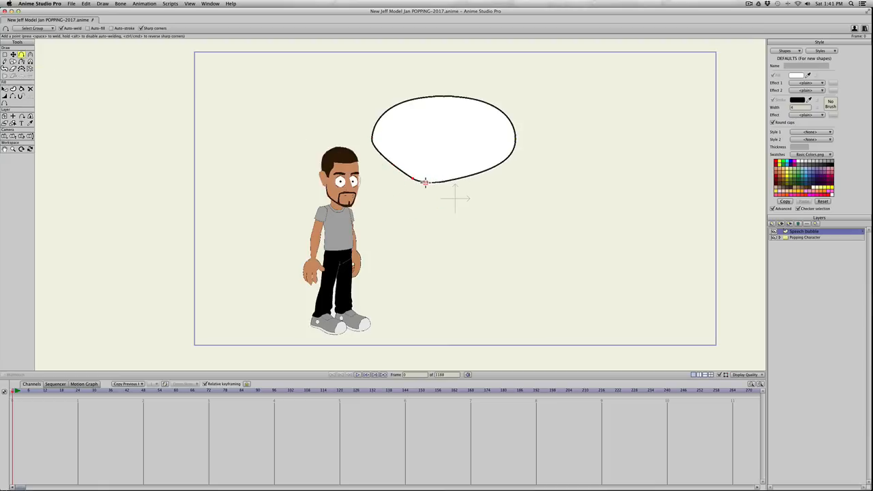
key(a)
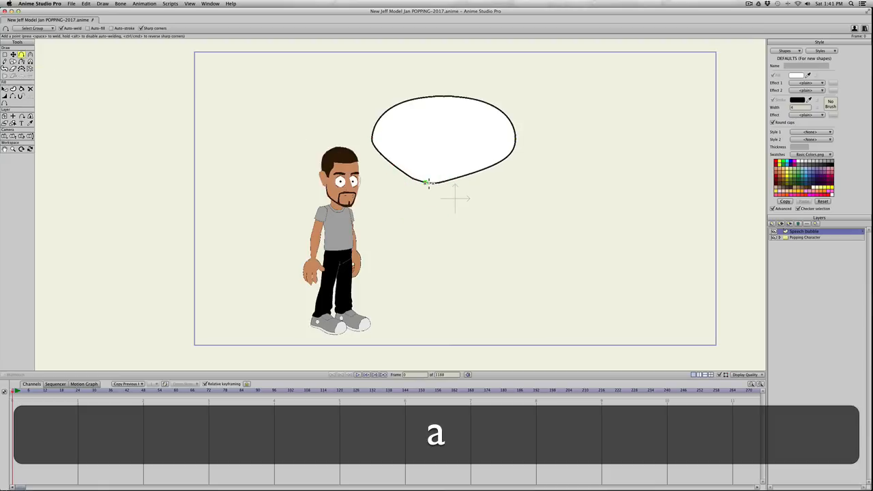
key(t)
drag(428, 184, 390, 192)
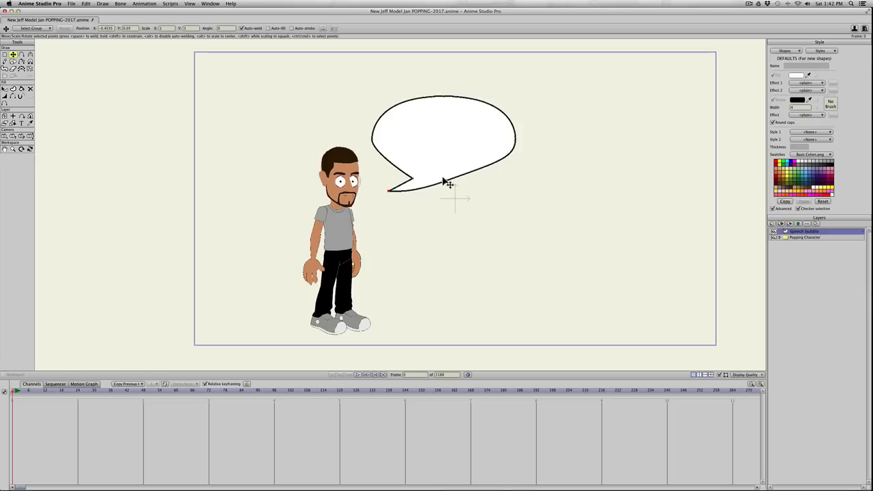
Nudge the lower-edge point beside the tail slightly upward, reduce its curvature, and undo the excess curvature change
key(t)
drag(443, 182, 443, 179)
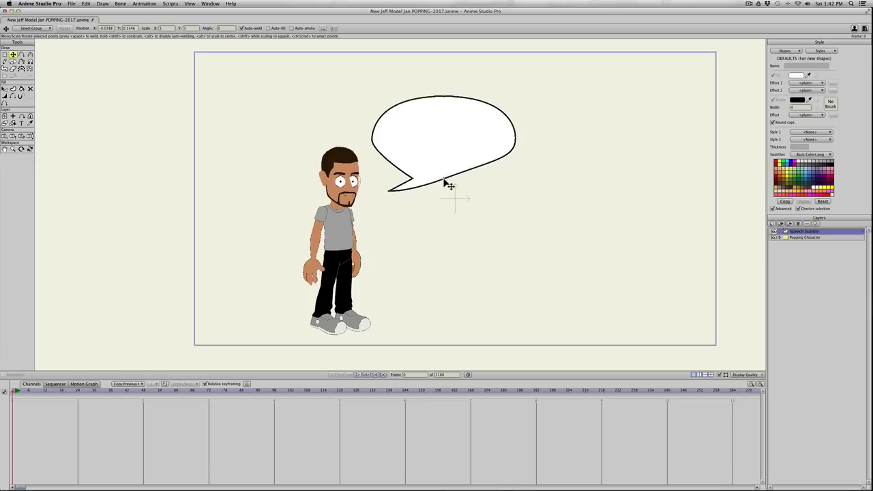
click(443, 178)
key(t)
key(c)
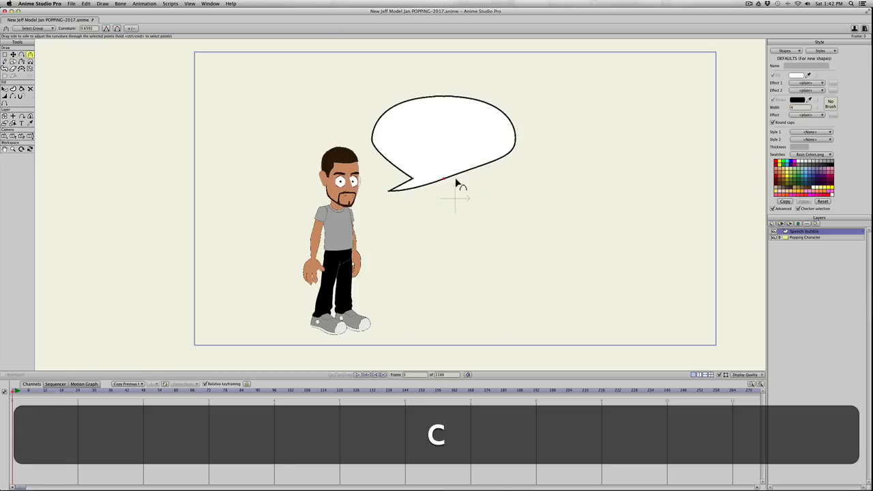
drag(449, 191, 375, 174)
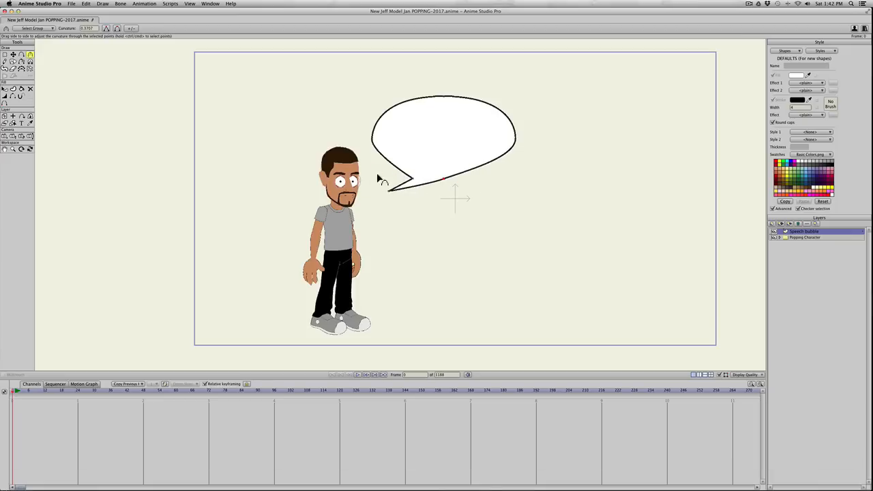
drag(503, 176, 385, 168)
key(super+z)
key(super+z)
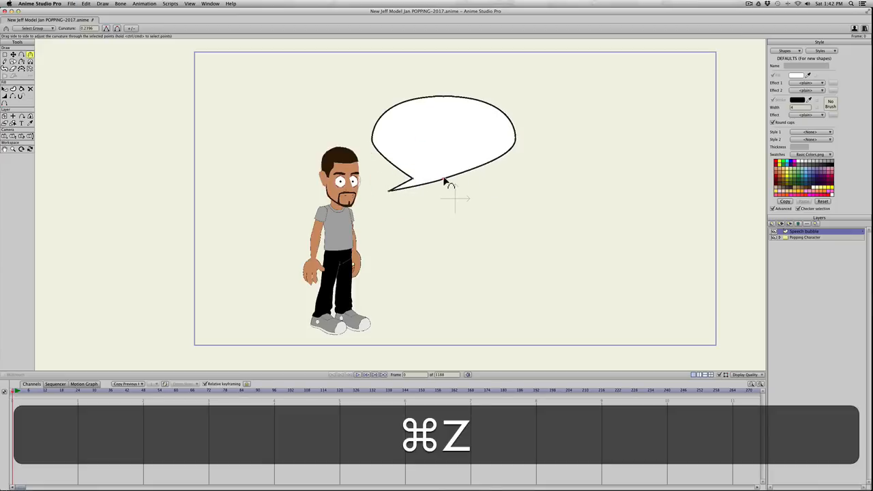
Sharpen the curvature of the points around the base of the bubble's tail into corners
drag(429, 192, 383, 183)
drag(481, 184, 404, 186)
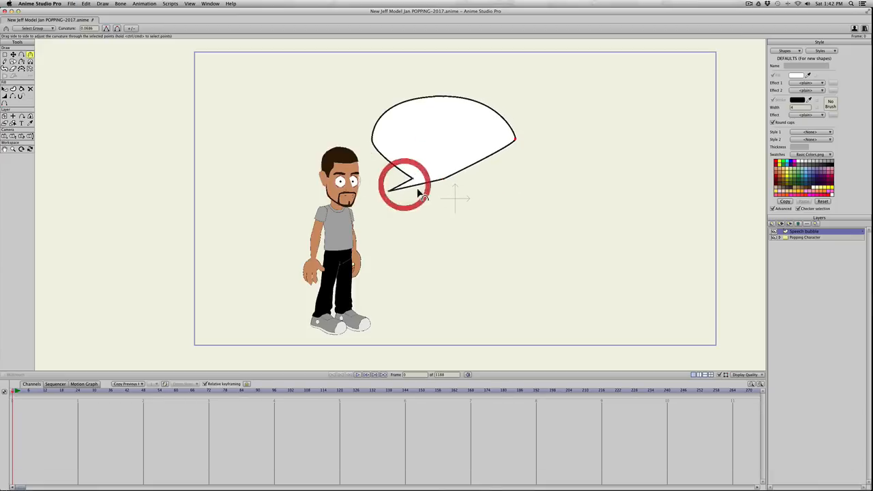
key(t)
click(443, 180)
click(412, 179)
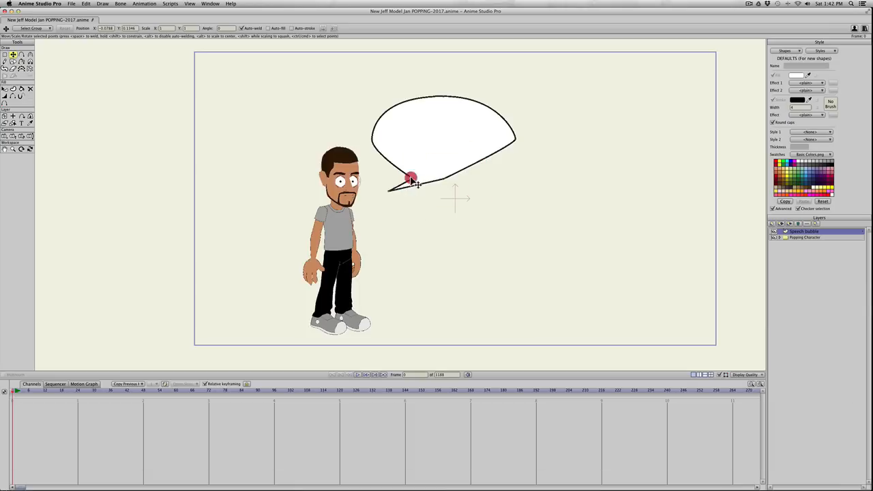
key(c)
click(409, 180)
drag(409, 180, 409, 179)
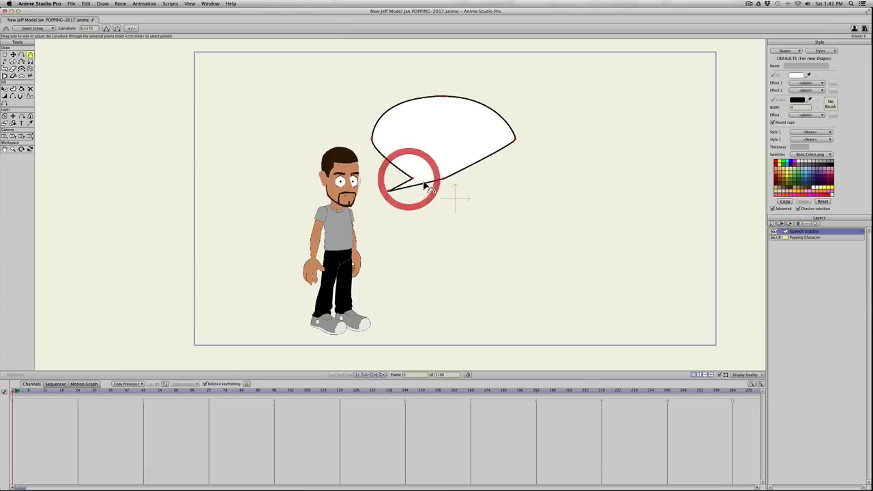
Increase the curvature of the point at the bubble's end farthest from the character to round that end
key(t)
click(517, 141)
key(c)
drag(517, 141, 713, 177)
drag(517, 142, 559, 147)
Raise the two base points of the tail and round the bubble's end nearest the character
key(t)
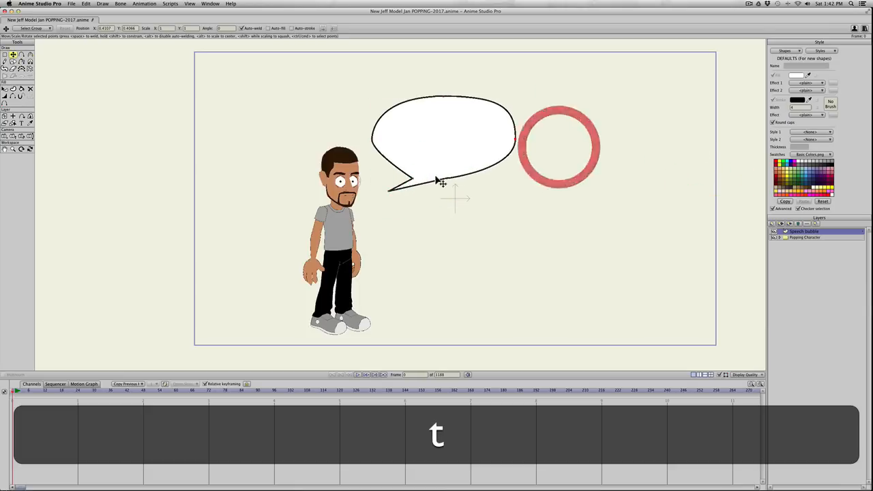
drag(442, 178, 411, 171)
key(t)
key(c)
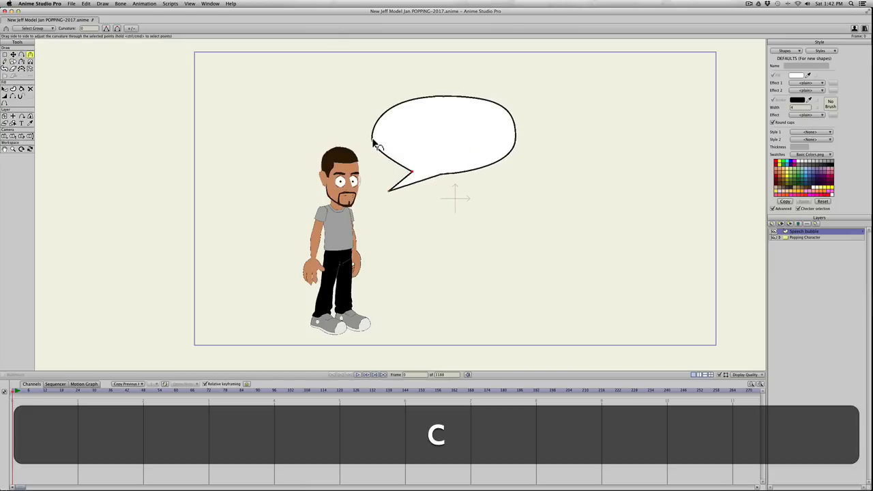
drag(373, 143, 491, 146)
Refine the tail by nudging its outer base point upward and repositioning its tip
key(t)
drag(438, 173, 441, 169)
key(t)
drag(390, 190, 397, 142)
Select the entire speech bubble and move it up and closer, so it sits above the character's head
key(g)
key(t)
key(t)
double_click(429, 153)
click(378, 170)
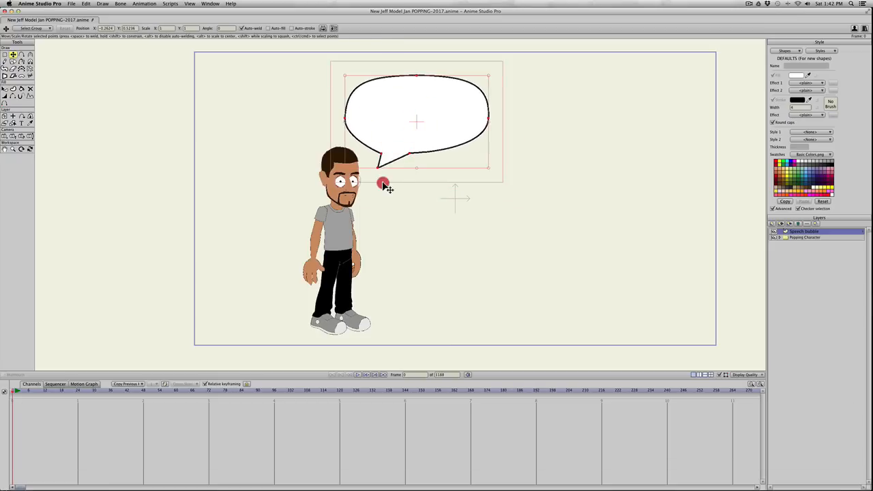
Try the tail at the far end of the bubble's underside, pointing away from the character, and undo the relocation
key(t)
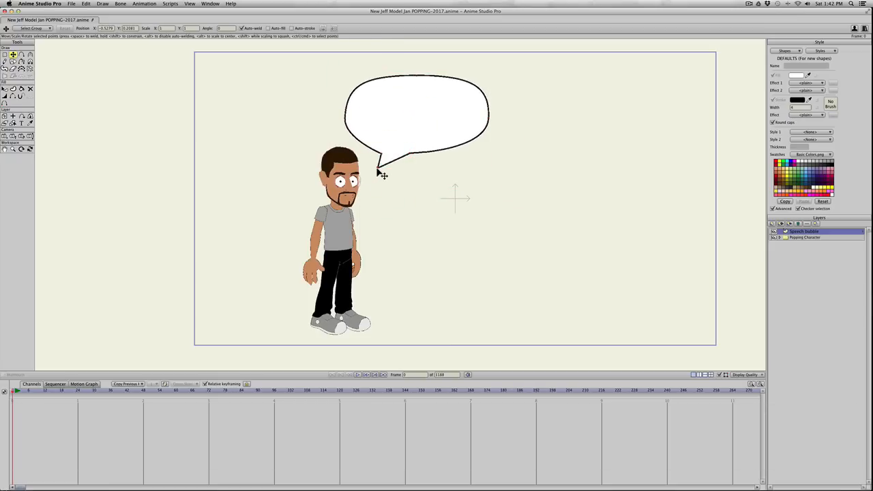
drag(384, 173, 487, 164)
key(g)
click(363, 176)
key(t)
key(t)
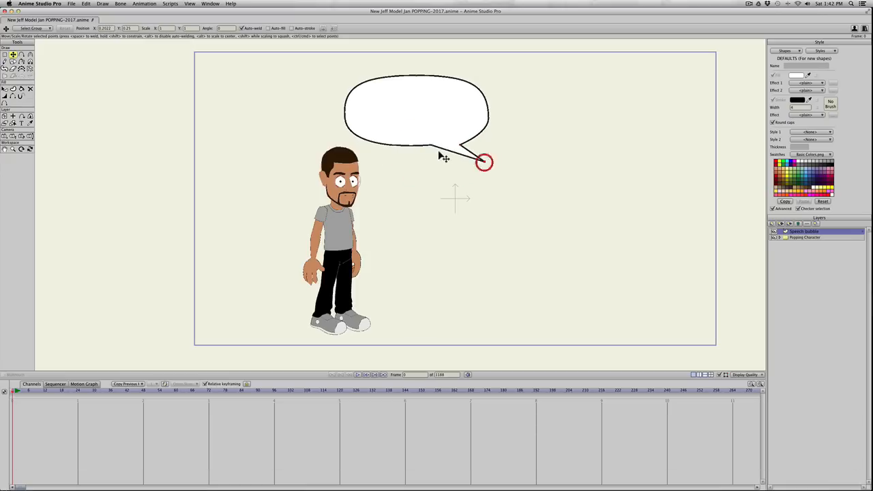
key(super+z)
key(super+z)
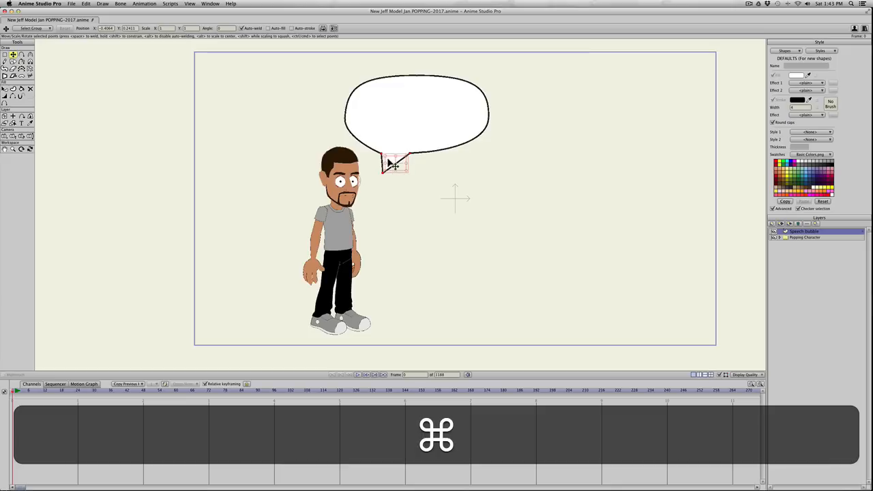
Shift the tail's inner base point slightly inward and move its tip closer to the character's face
key(t)
click(386, 153)
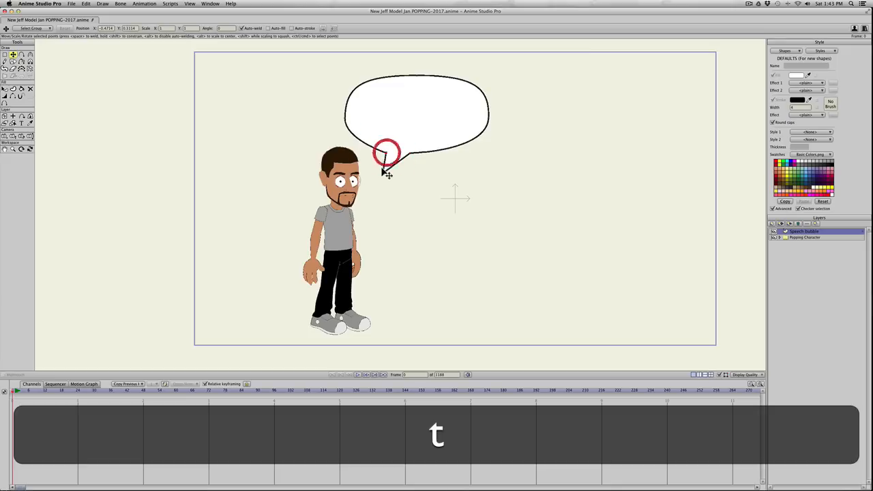
drag(391, 158, 379, 178)
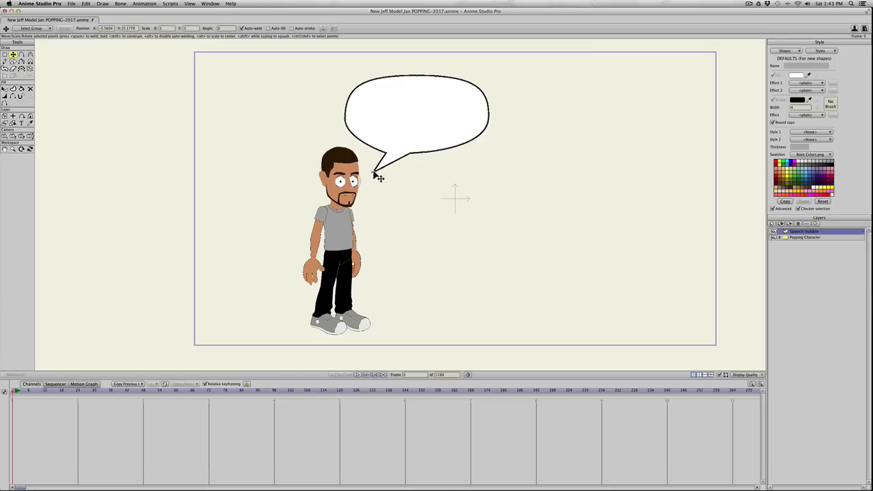
Create a text layer above the Speech bubble layer reading "Hi guys!" and "What's up?" on two lines
click(771, 223)
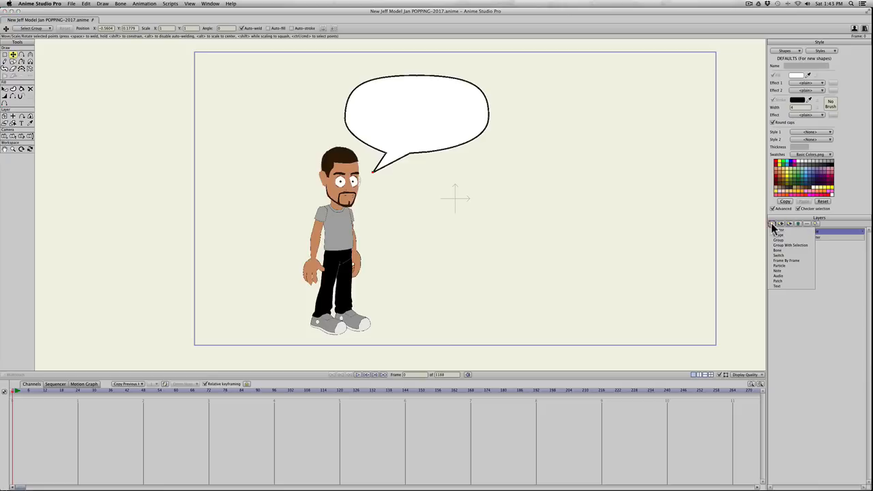
click(777, 287)
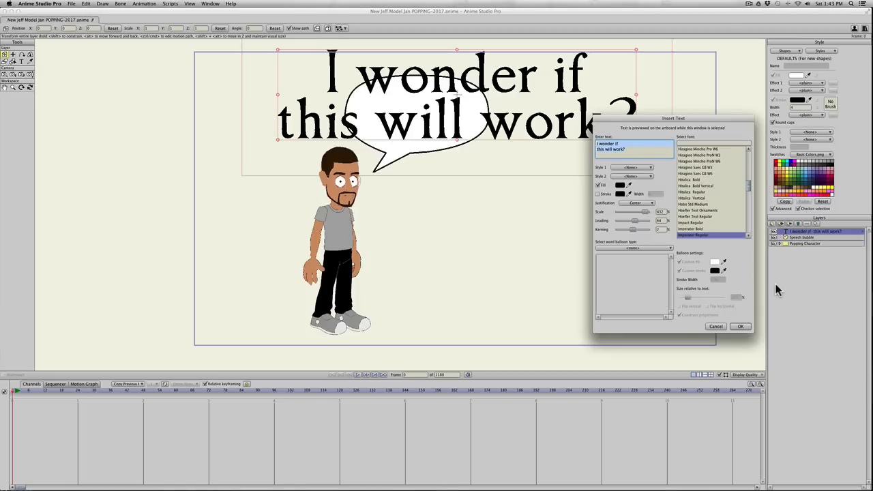
click(560, 136)
text(H)
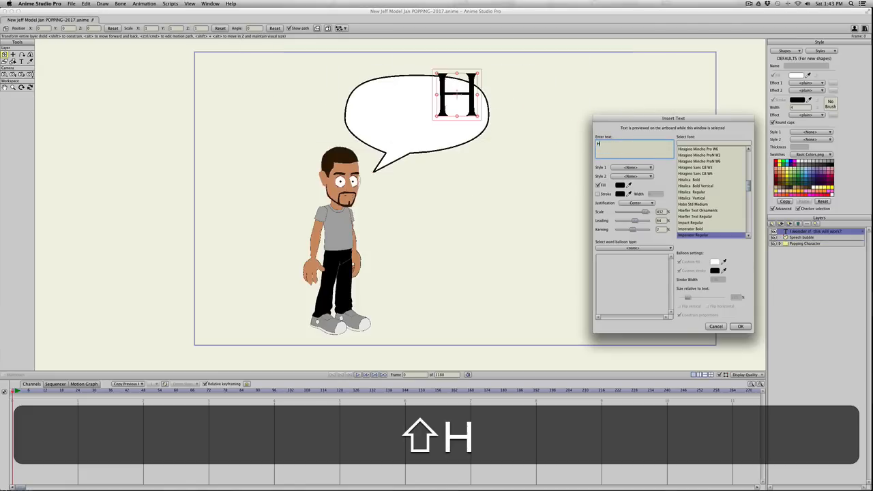
text(i gu)
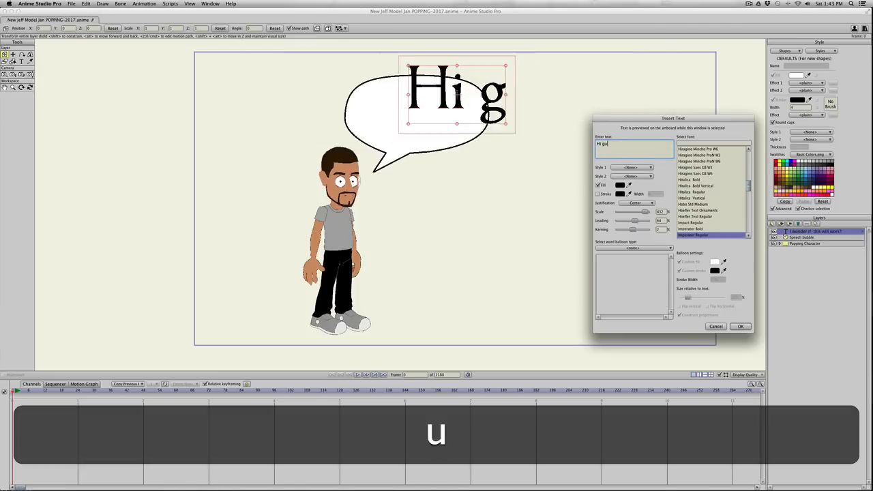
text(ys!)
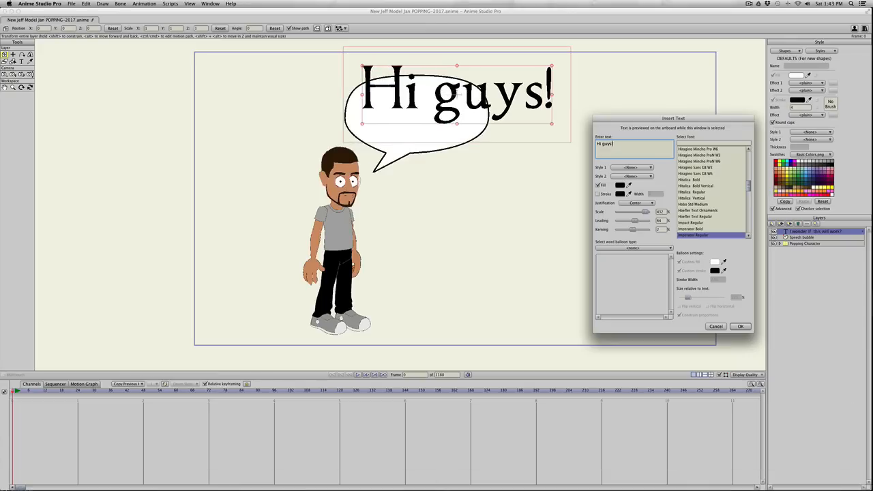
key(Return)
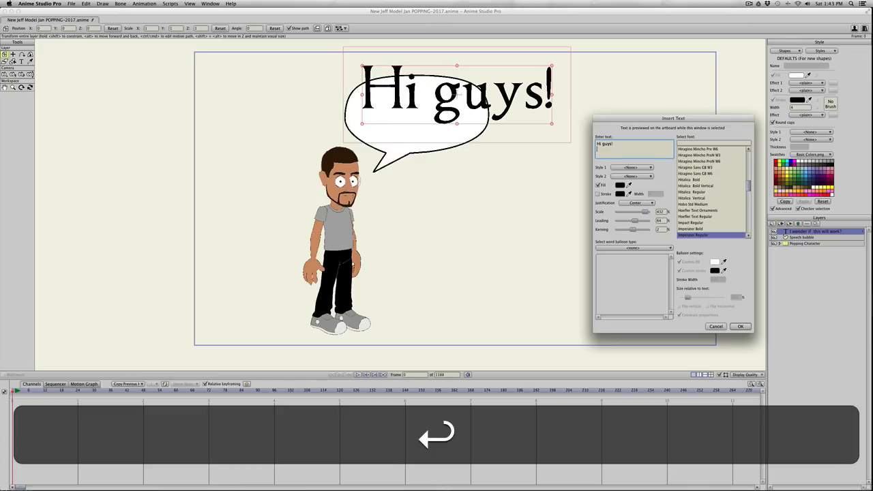
text(What)
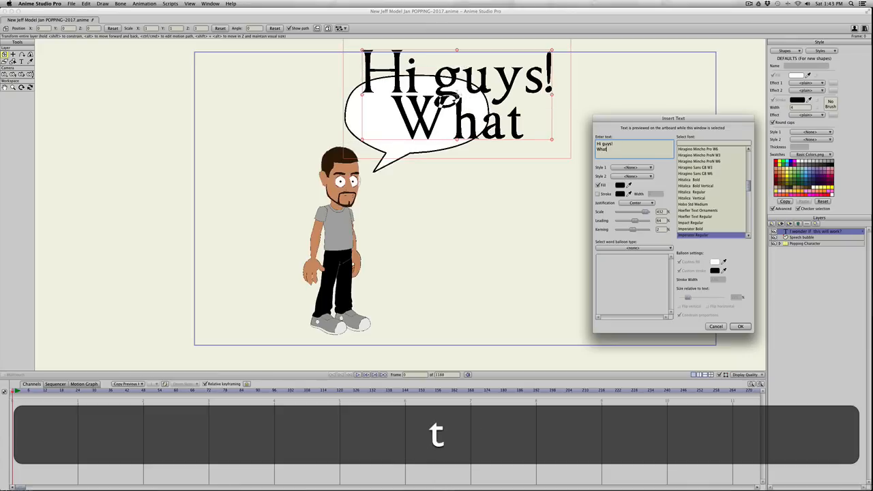
text('s up?)
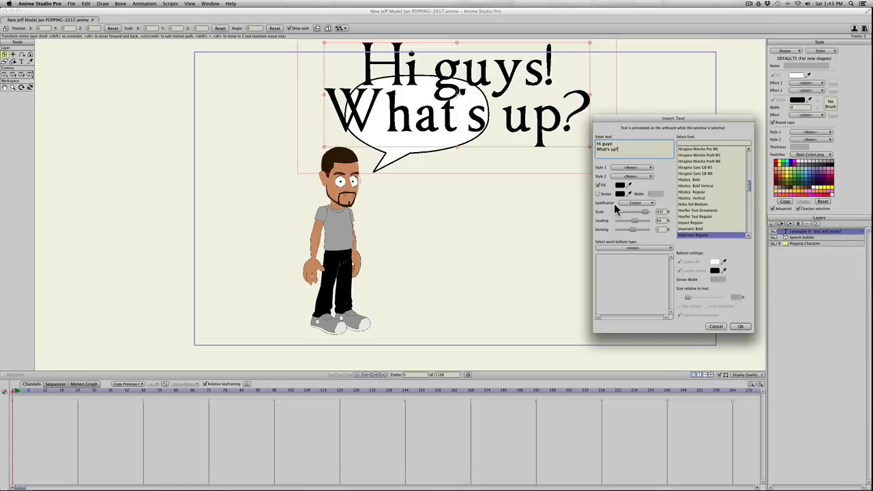
Set the text's scale to 219%, leading to 94% and kerning to -2%, and insert it after filtering the fonts for "imp"
drag(643, 212, 633, 230)
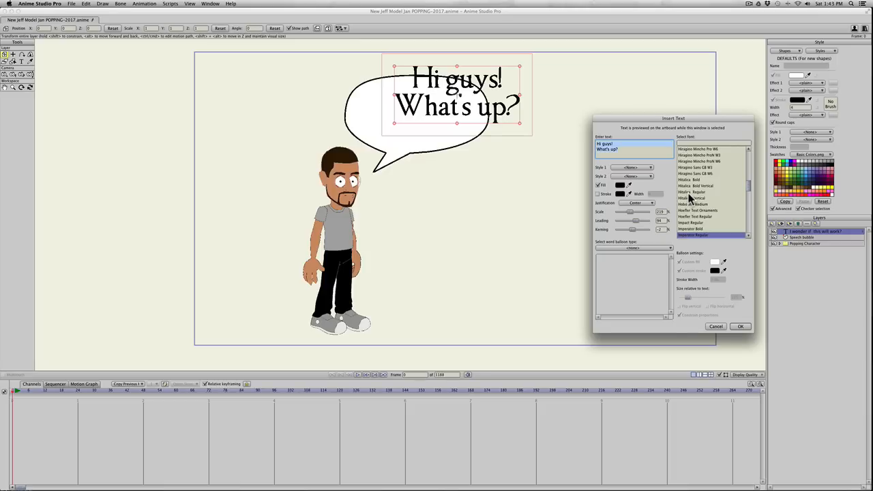
drag(747, 183, 741, 176)
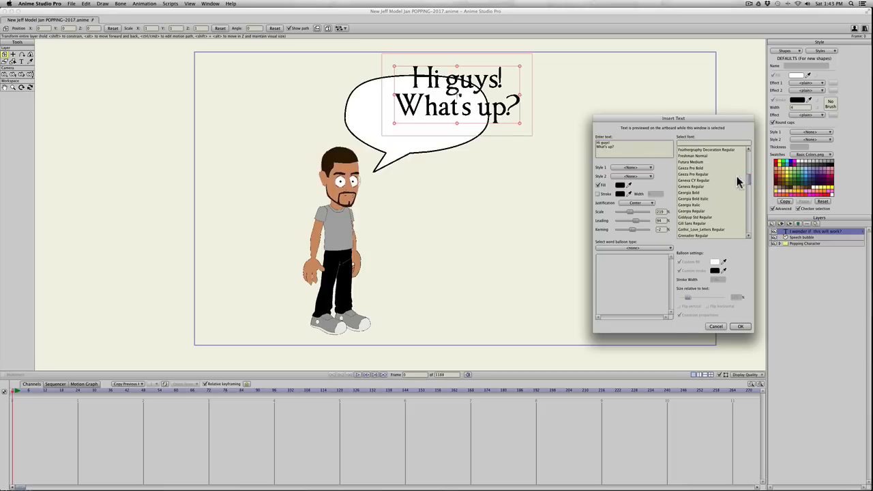
click(695, 143)
text(im)
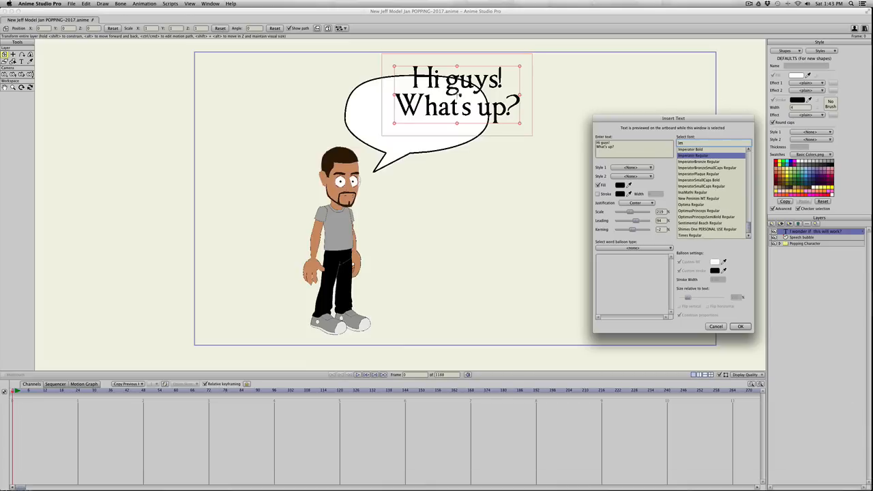
text(p)
key(Return)
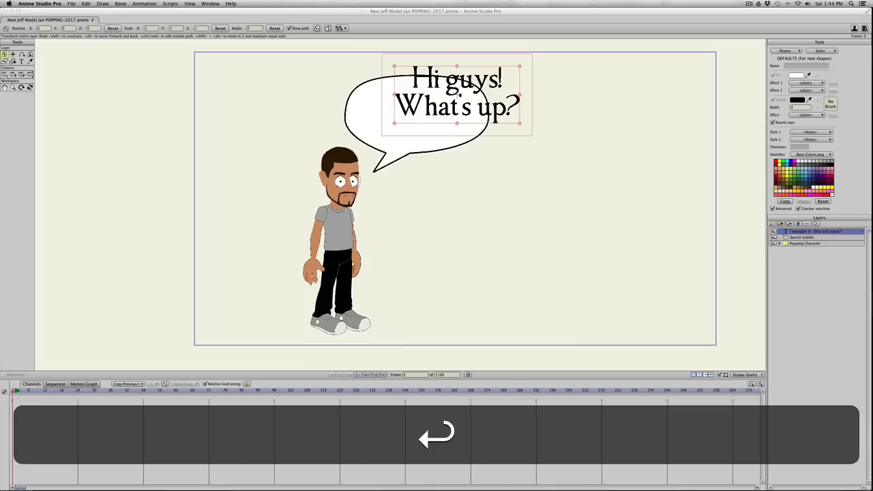
Change the font of the "Hi guys! What's up?" text layer to Impact Regular
double_click(846, 233)
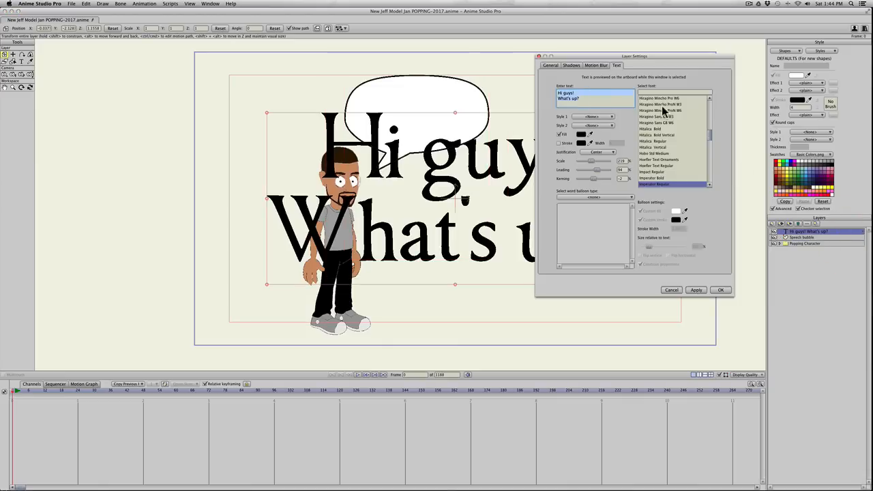
click(659, 92)
text(impa)
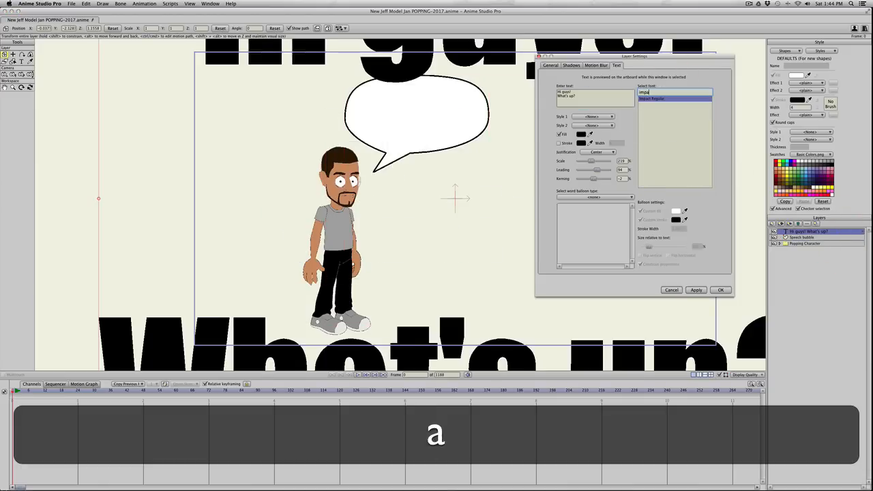
text(c)
key(Return)
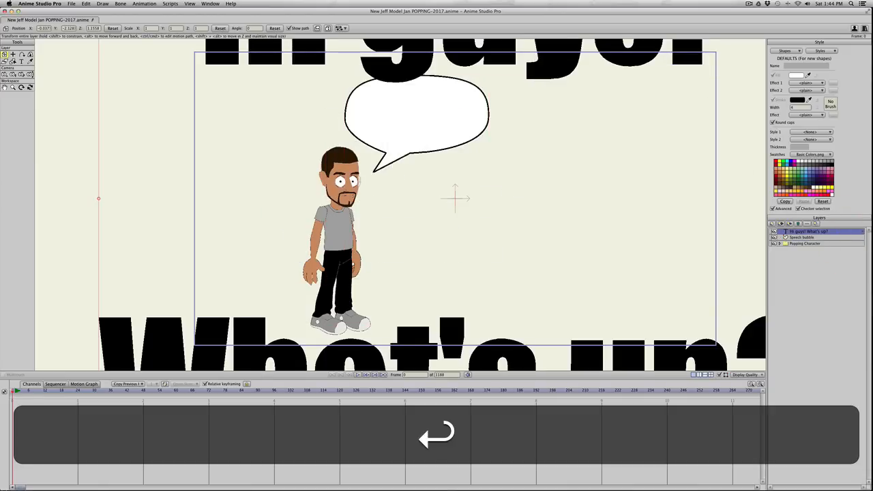
Set the "Hi guys! What's up?" text's scale to 44% with tighter leading, and fit the text layer inside the speech bubble
double_click(828, 233)
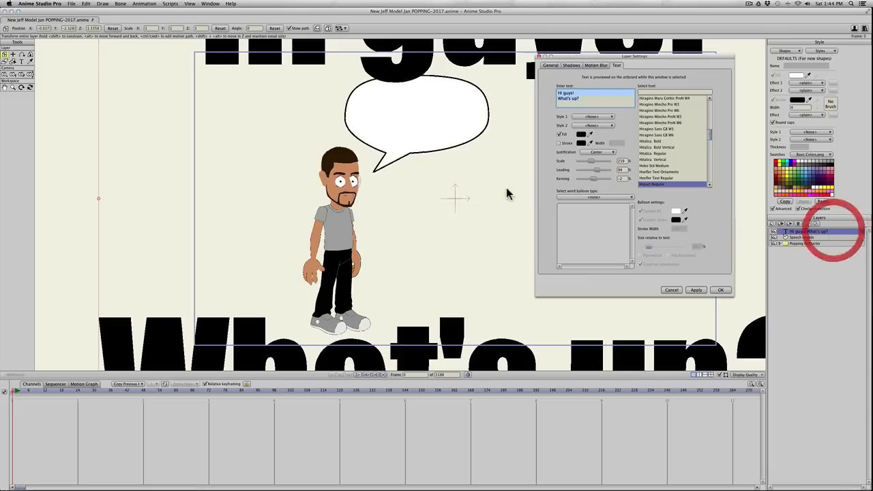
mouse_move(589, 159)
mouse_down()
mouse_move(571, 167)
mouse_move(593, 172)
mouse_up()
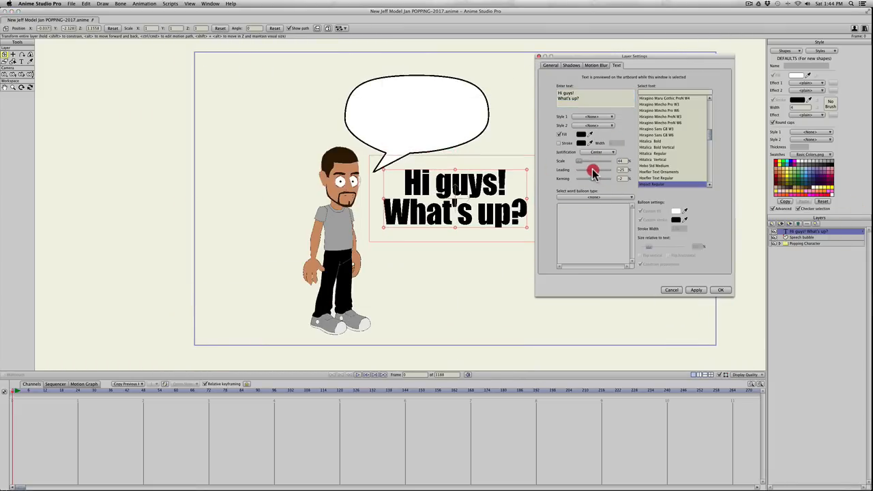
click(720, 290)
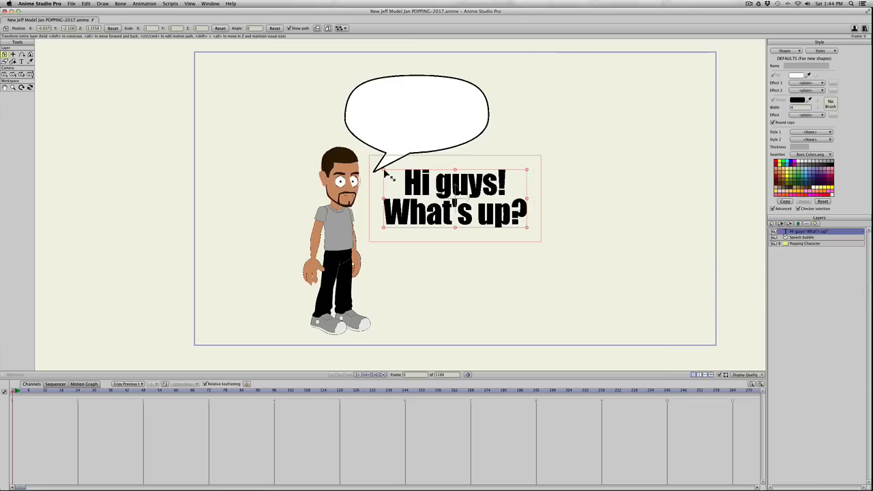
click(384, 171)
drag(385, 171, 358, 91)
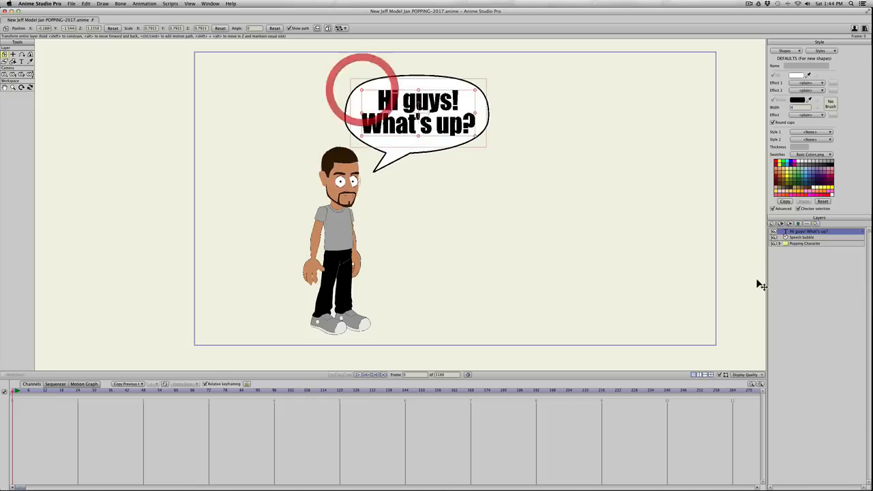
Create a group layer named "Speech bubble" above the text layer
click(772, 225)
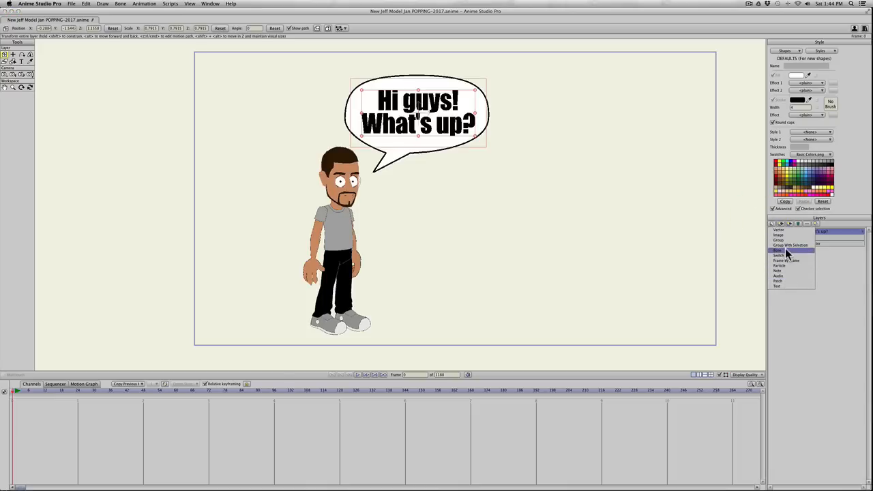
click(782, 239)
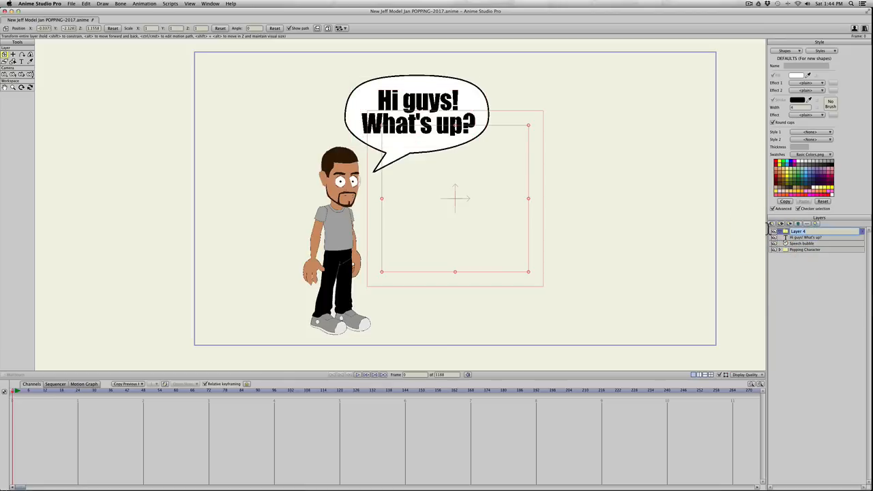
text(SPeech b)
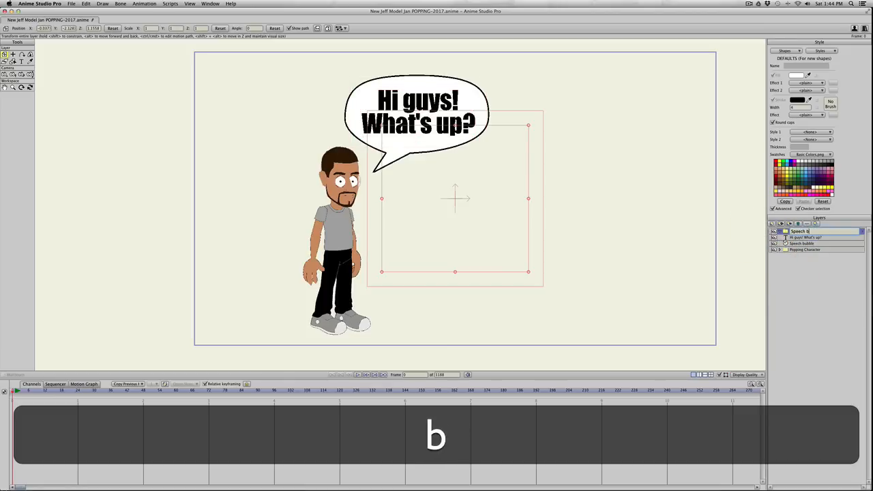
text(ubble)
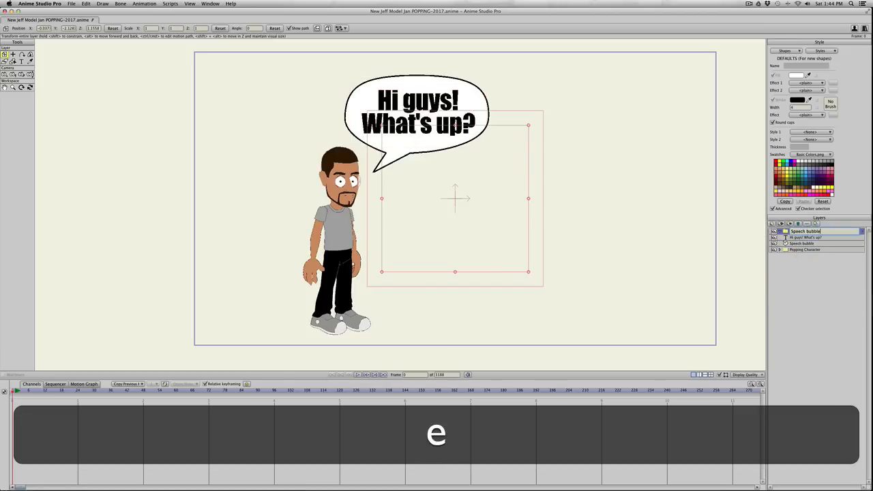
Rename the vector layer holding the bubble as "Speech bubble shape"
click(791, 244)
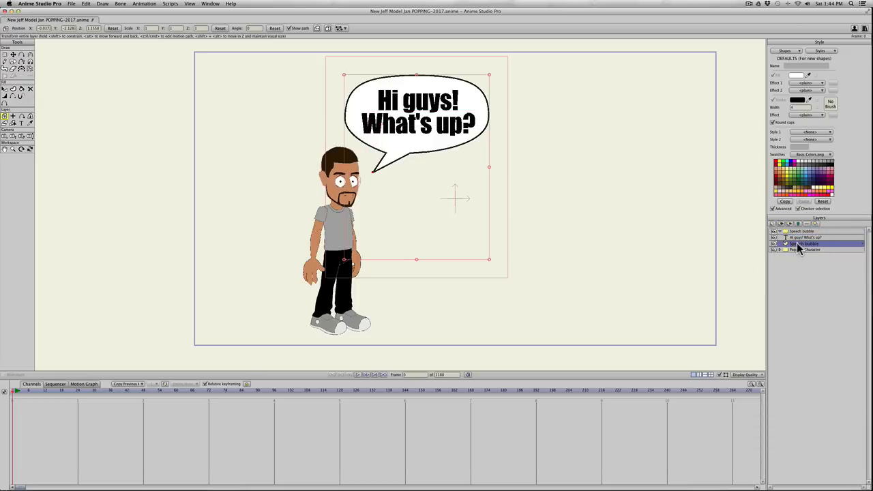
double_click(798, 247)
click(641, 77)
text(shap)
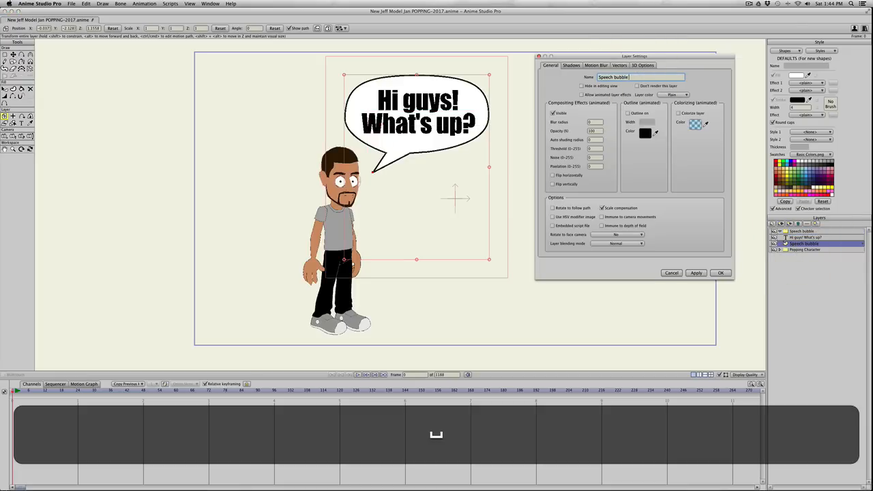
text(e)
key(Return)
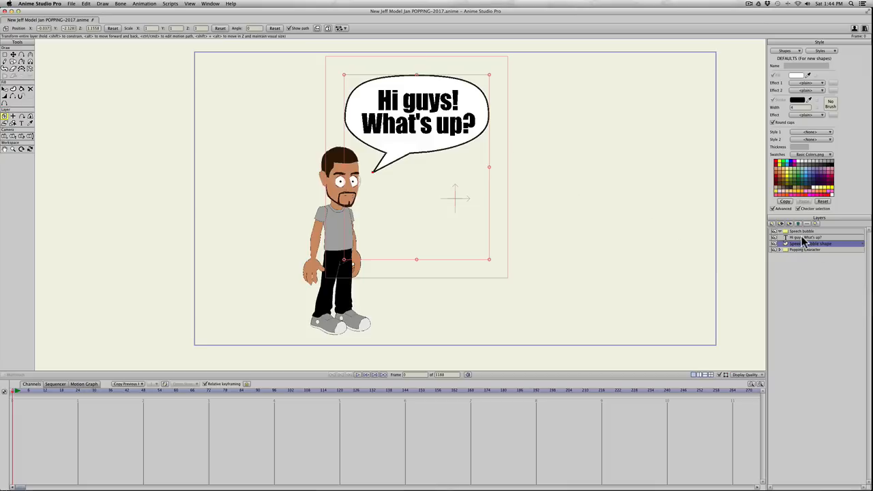
Move the "Hi guys! What's up?" and "Speech bubble shape" layers together into the "Speech bubble" group
click(803, 237)
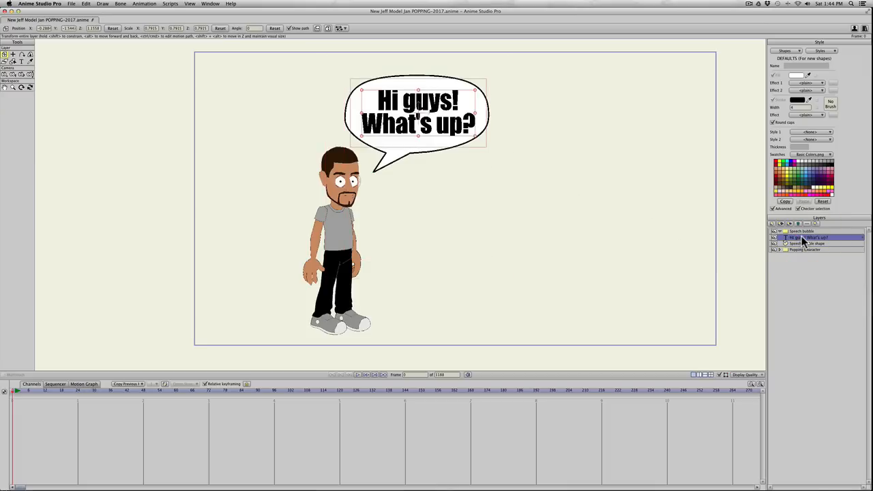
key(shift)
shift+click(801, 242)
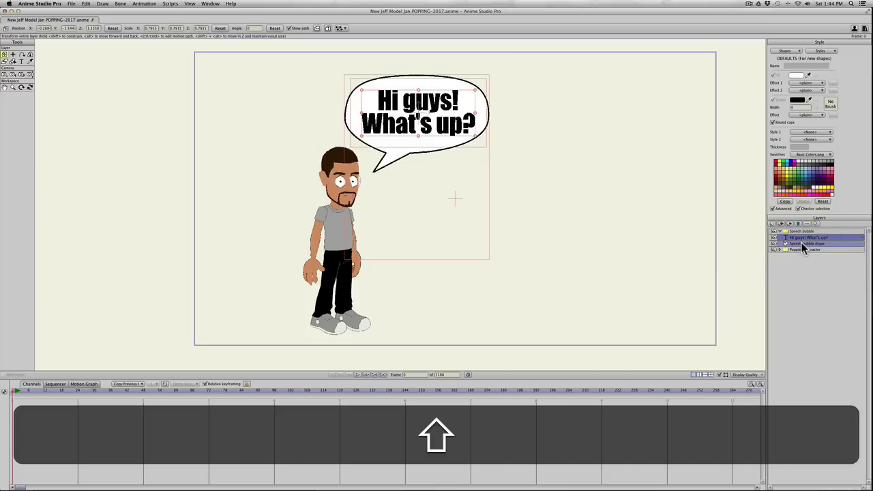
click(812, 239)
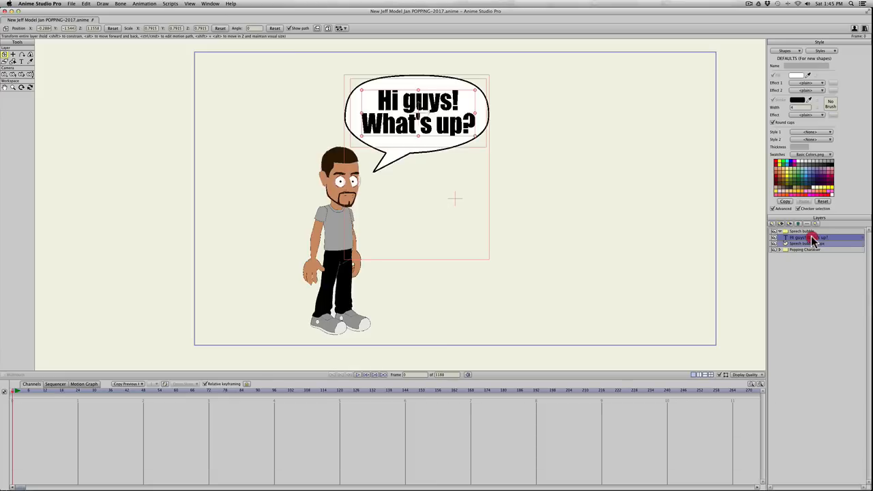
drag(812, 238, 810, 232)
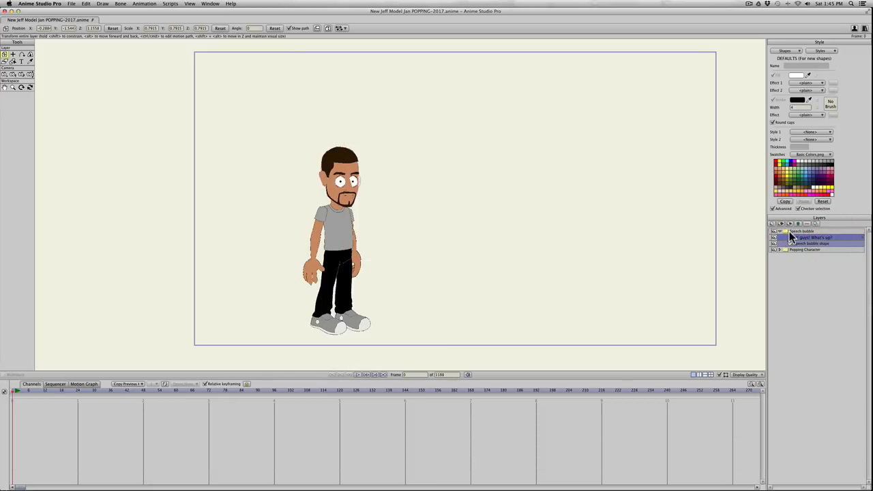
Look for the displaced speech bubble artwork around the project frame by inspecting the group and its two layers
click(792, 232)
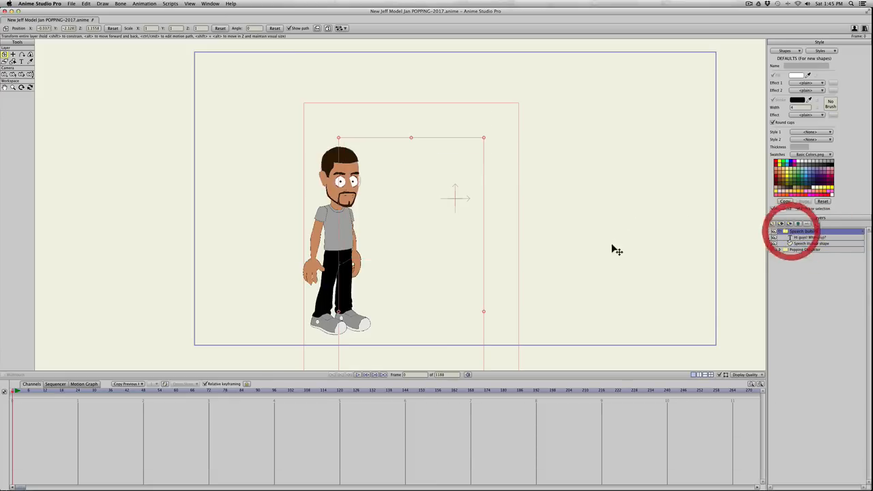
scroll(398, 204, up, 2)
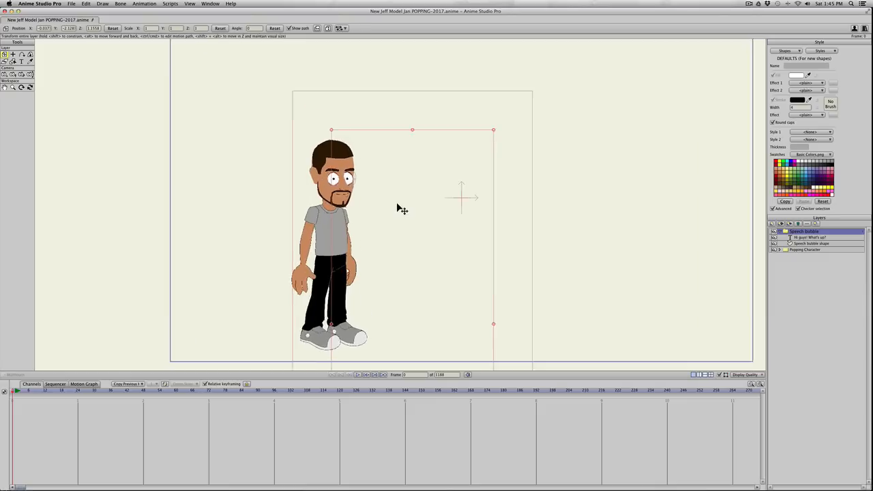
scroll(397, 205, down, 4)
scroll(397, 204, down, 1)
scroll(436, 226, down, 3)
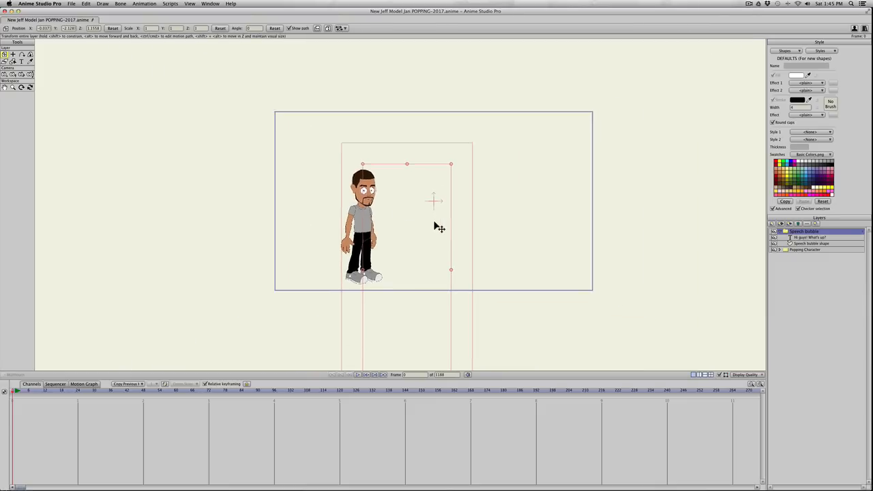
scroll(436, 227, down, 1)
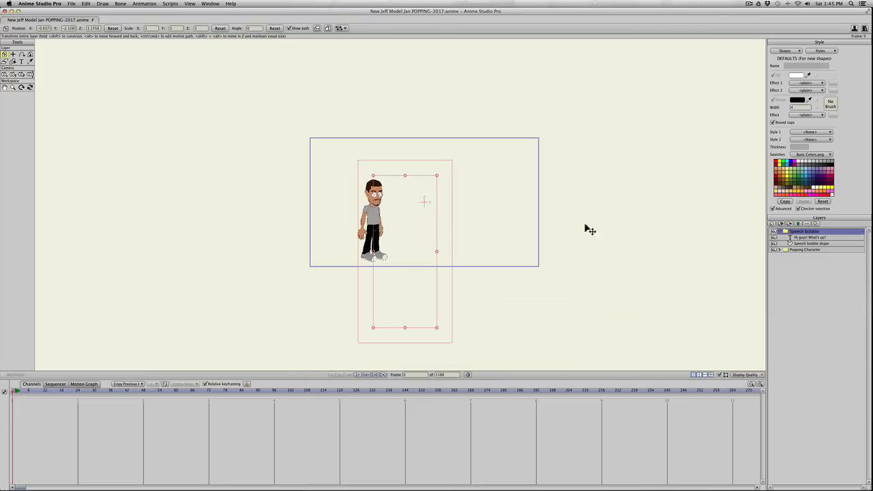
click(799, 237)
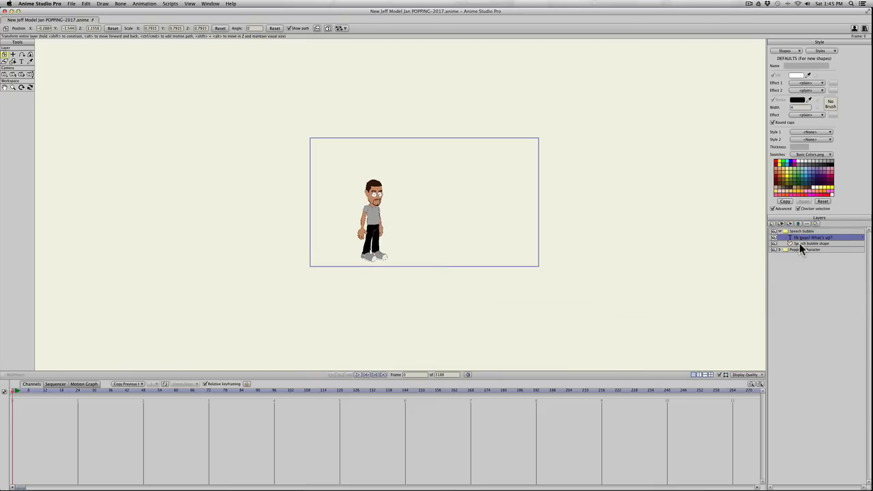
click(799, 244)
Reset the positions of the text layer and the "Speech bubble shape" layer inside the group
click(798, 237)
click(111, 28)
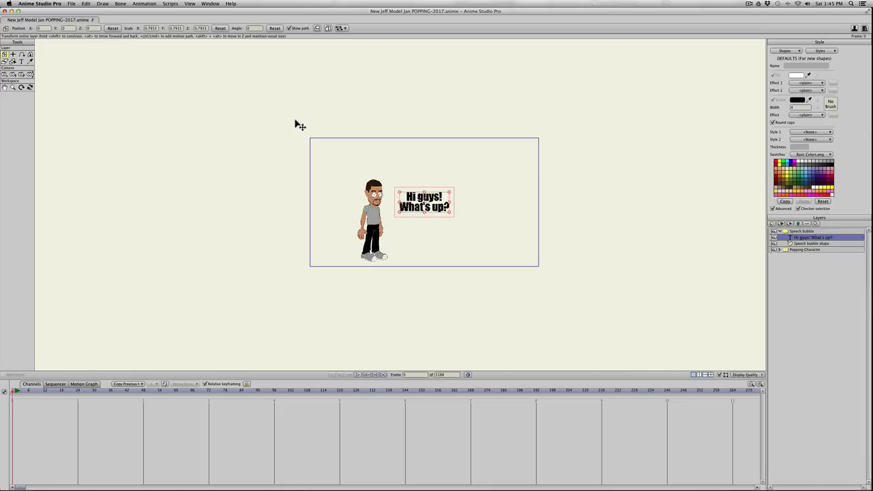
click(796, 243)
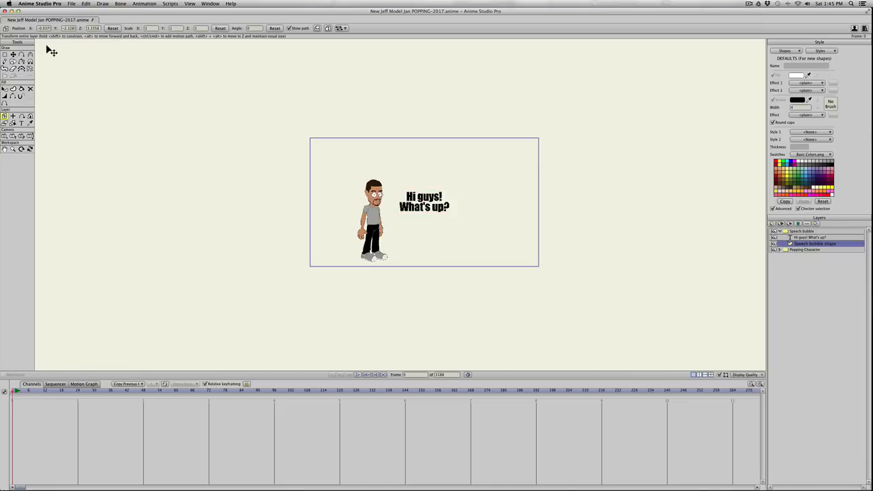
click(111, 28)
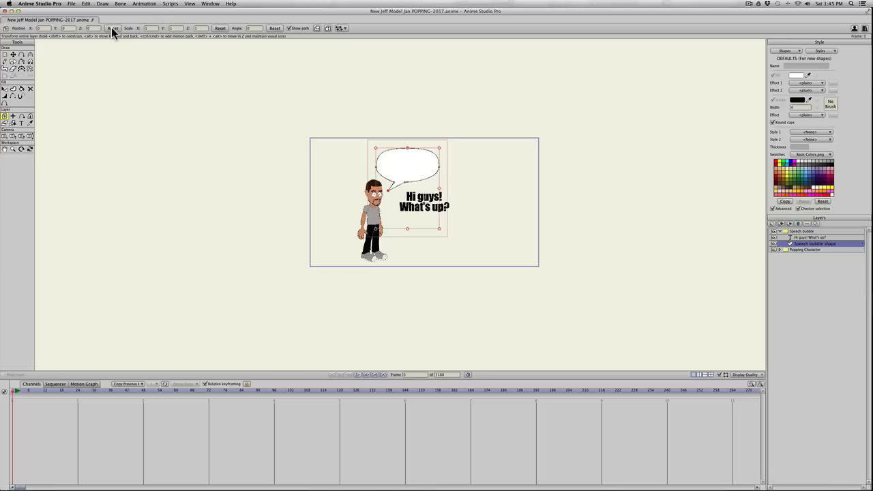
Move the "Hi guys! What's up?" text layer back into the middle of the speech bubble
click(804, 237)
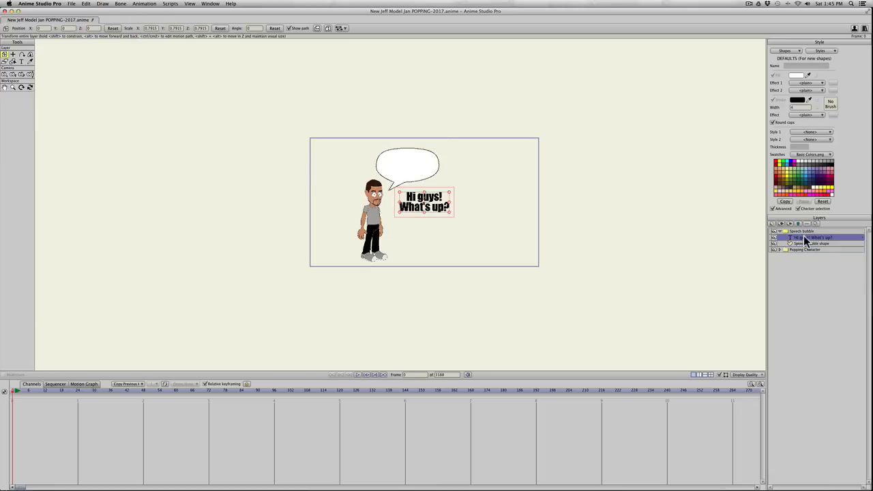
click(804, 243)
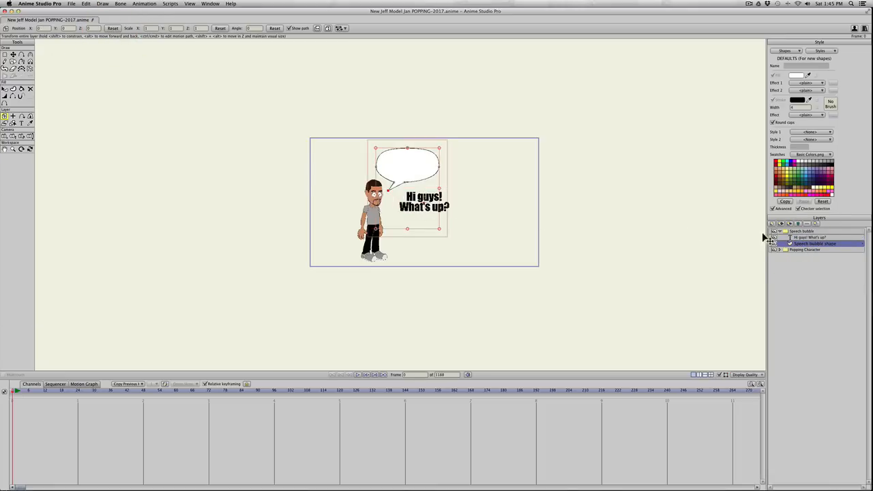
click(804, 237)
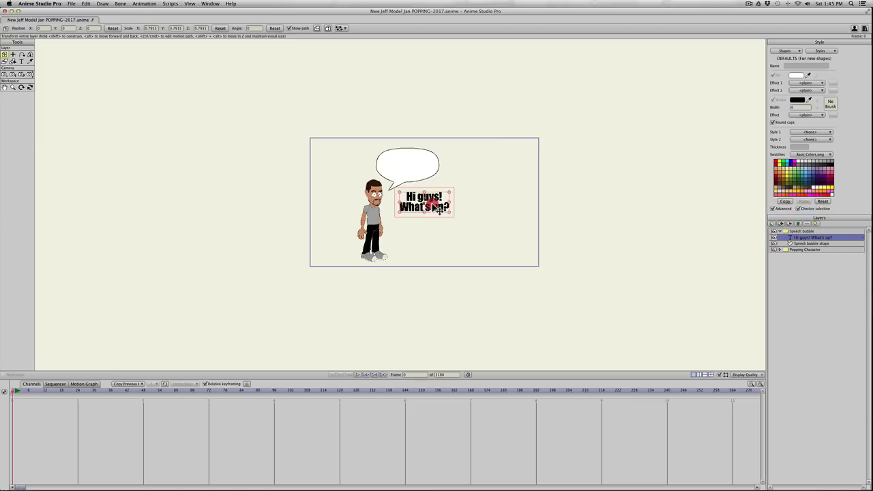
drag(437, 207, 421, 171)
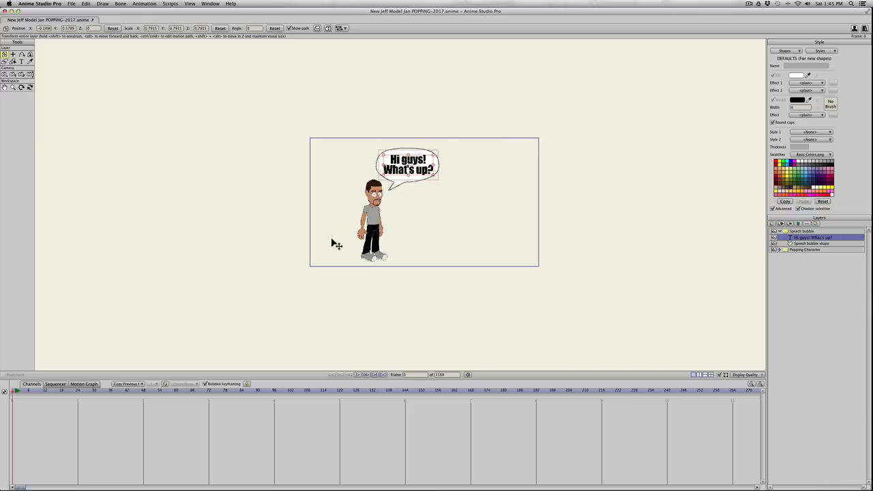
scroll(349, 217, up, 5)
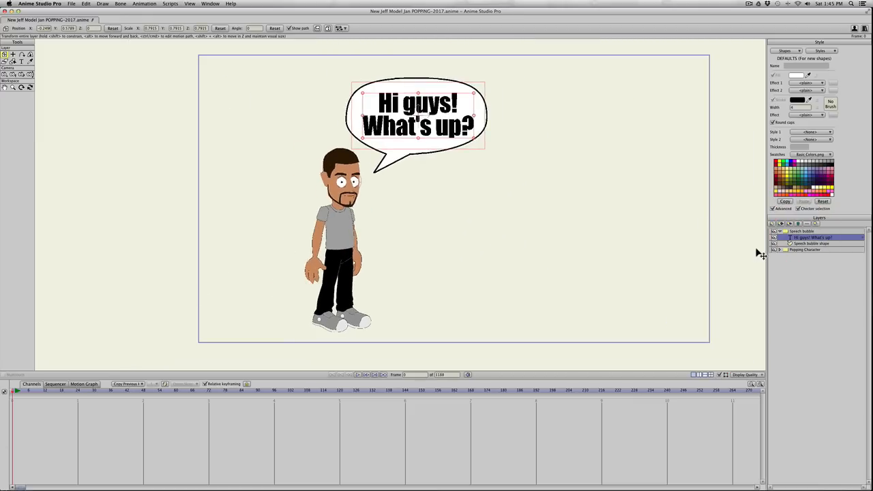
Collapse the "Speech bubble" group, try rotating it about its default origin, and undo the rotation
click(791, 231)
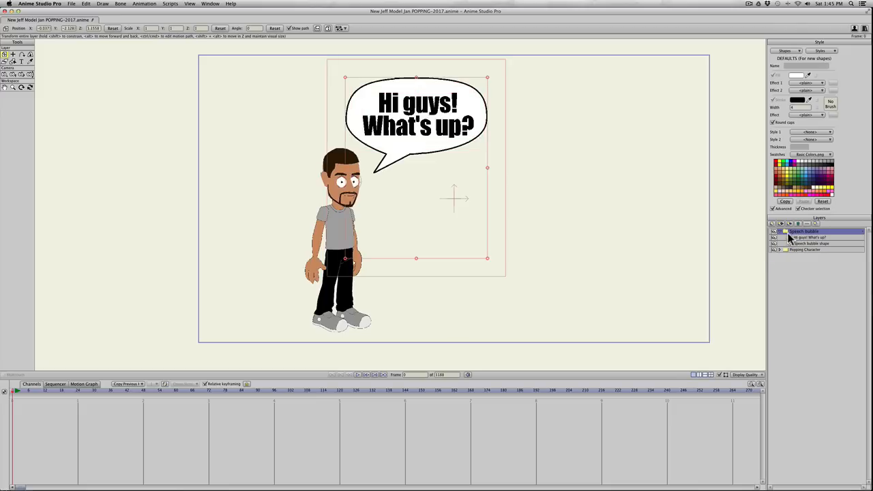
click(779, 232)
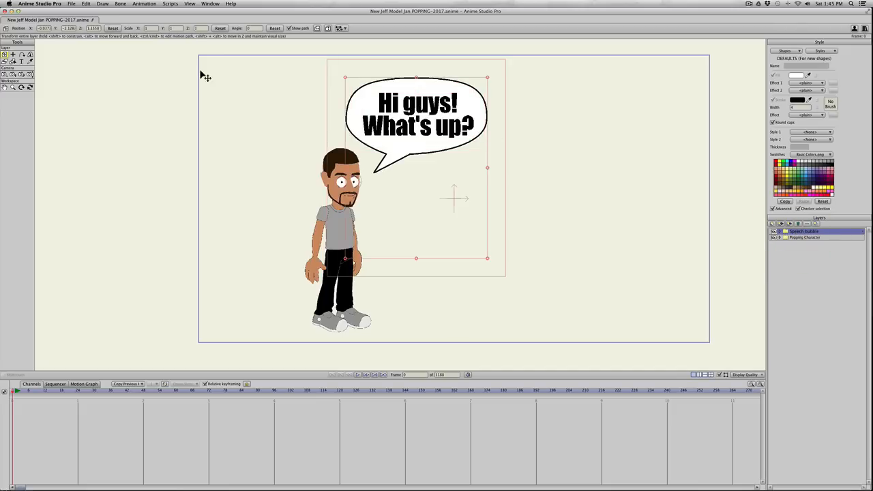
mouse_move(331, 125)
mouse_down()
mouse_move(399, 141)
mouse_move(320, 132)
mouse_move(350, 114)
mouse_move(337, 136)
mouse_move(323, 131)
mouse_up()
key(super+z)
Set the "Speech bubble" group's origin at the tip of the bubble's tail
click(13, 54)
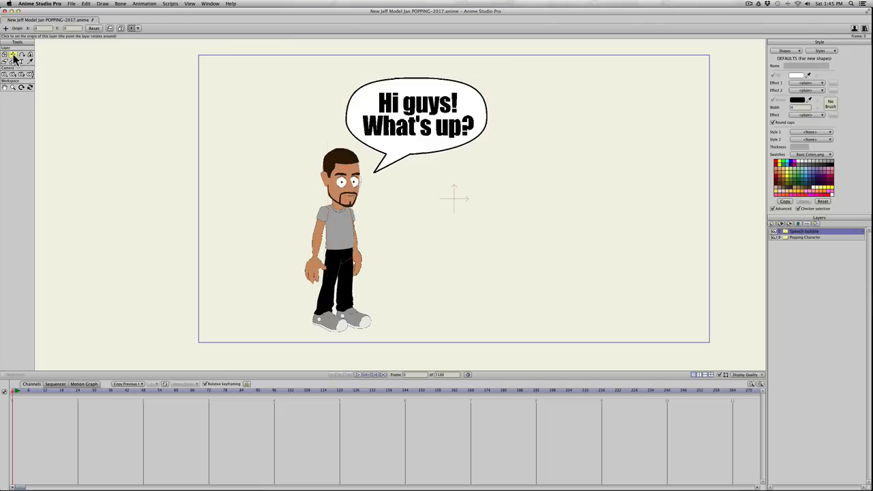
click(375, 172)
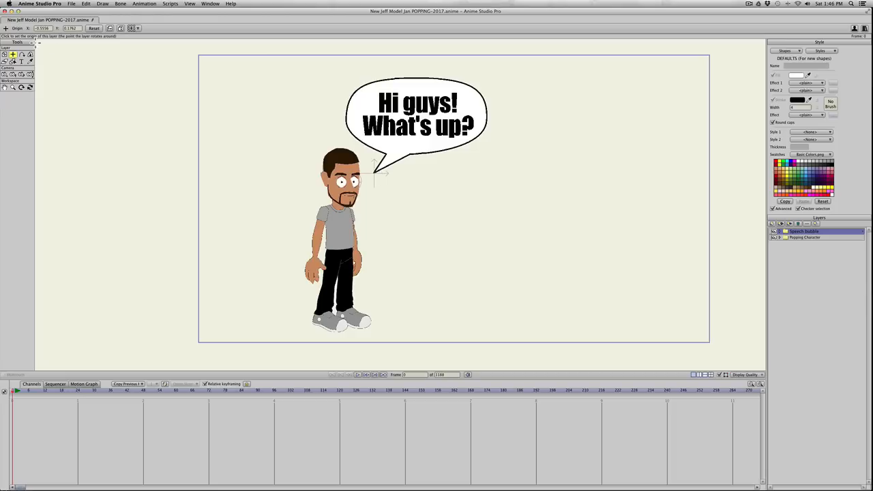
Try rotating and scaling the "Speech bubble" group about its tail-tip origin, undoing each transform
click(4, 55)
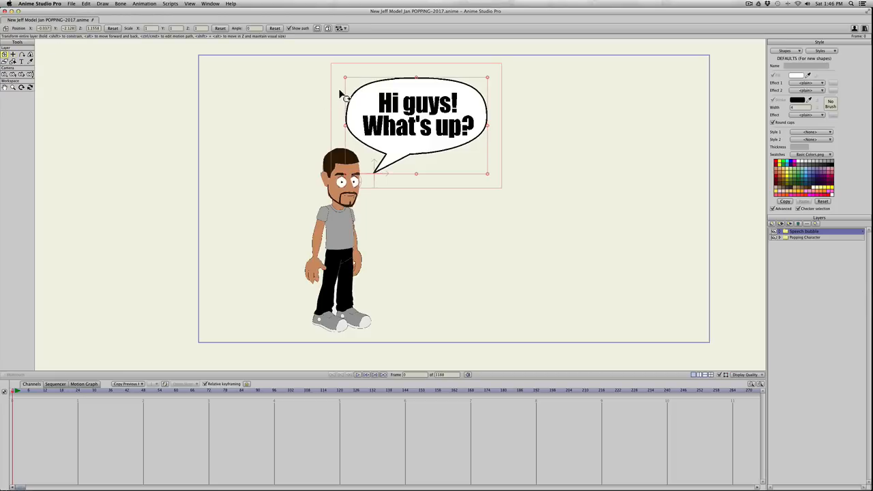
drag(341, 93, 353, 134)
key(super+z)
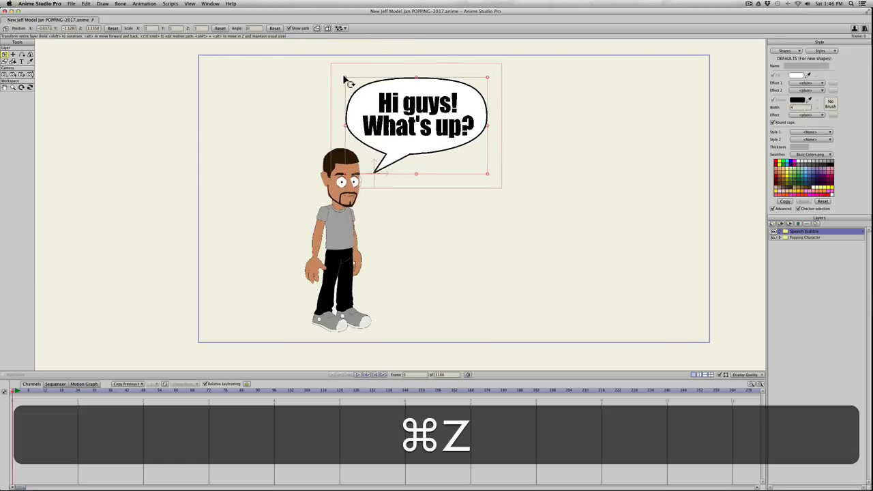
drag(345, 80, 345, 101)
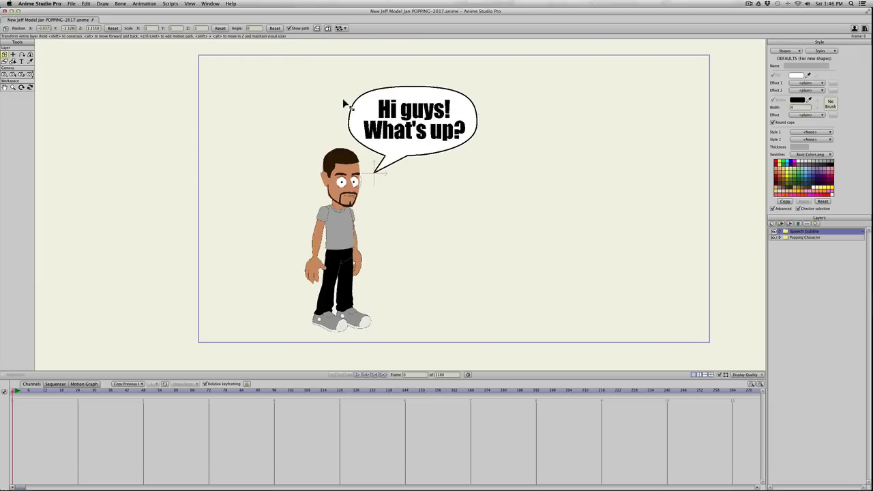
key(super+z)
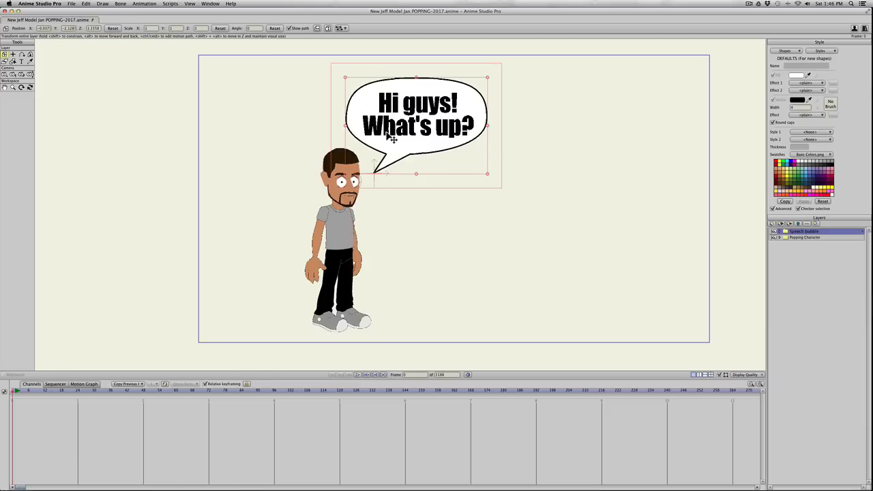
Make the "Speech bubble" group invisible at frame 0 through its layer settings
click(2, 389)
double_click(825, 230)
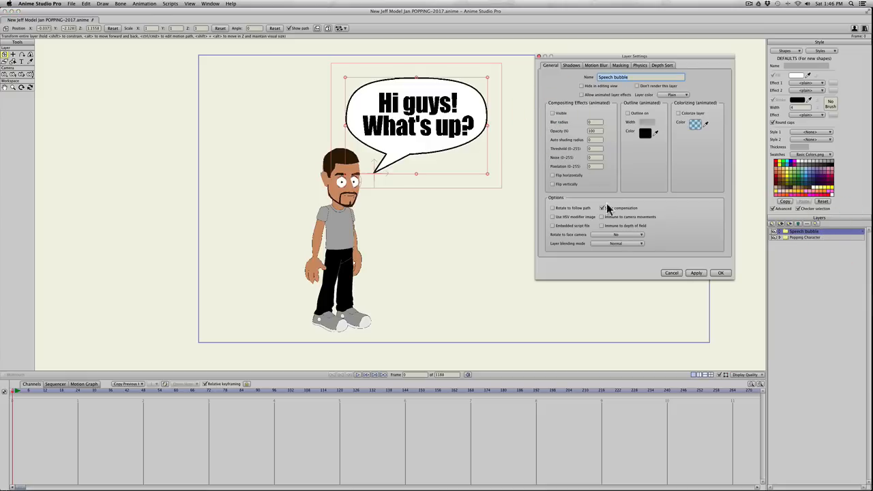
click(696, 273)
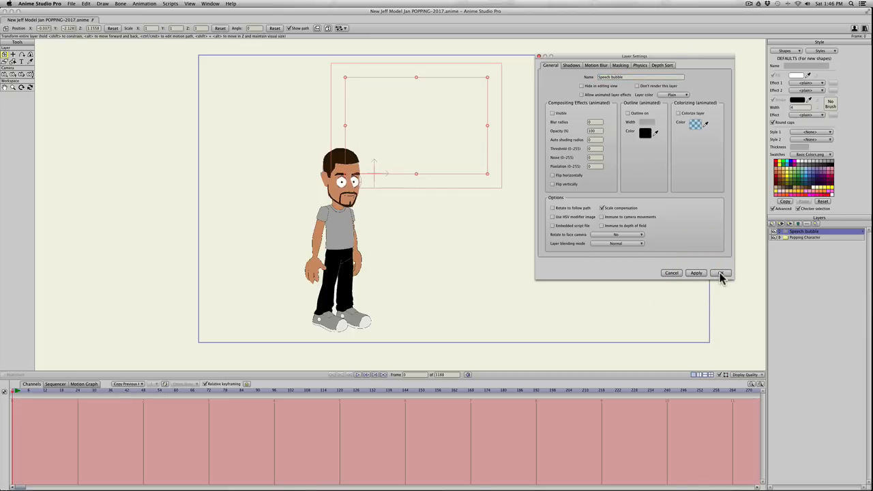
click(722, 273)
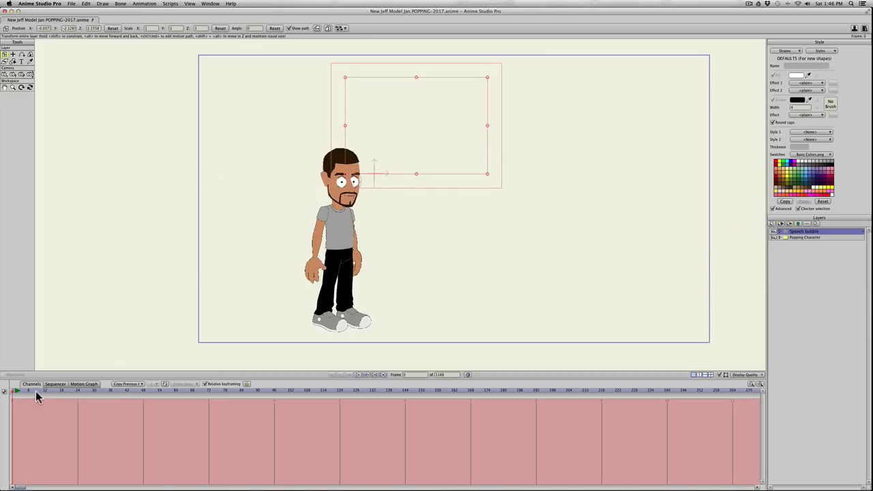
Insert the "Hi guys" action at frame 38 on the "Simple Character Build" layer inside the "Popping Character" group
drag(37, 398, 116, 392)
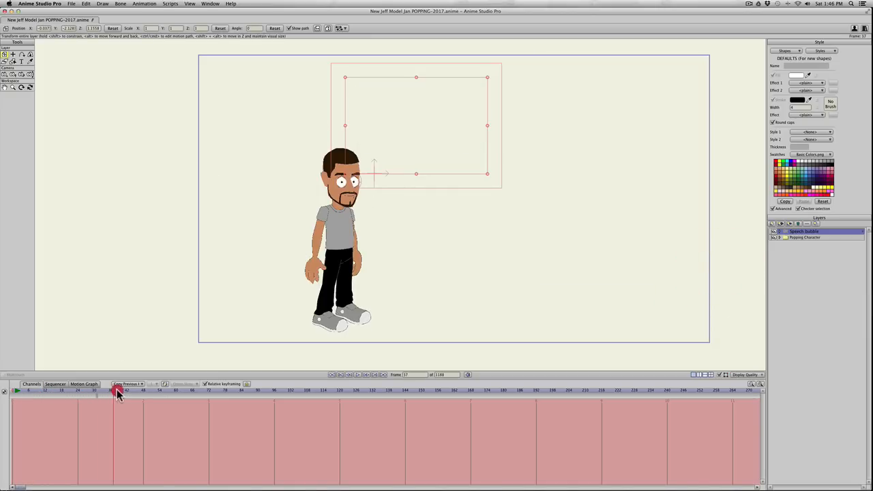
click(797, 237)
click(780, 237)
click(797, 244)
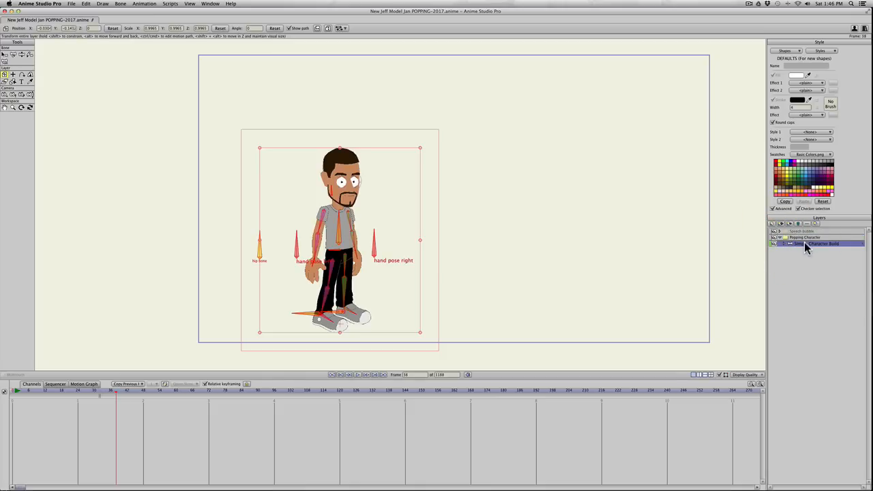
click(212, 4)
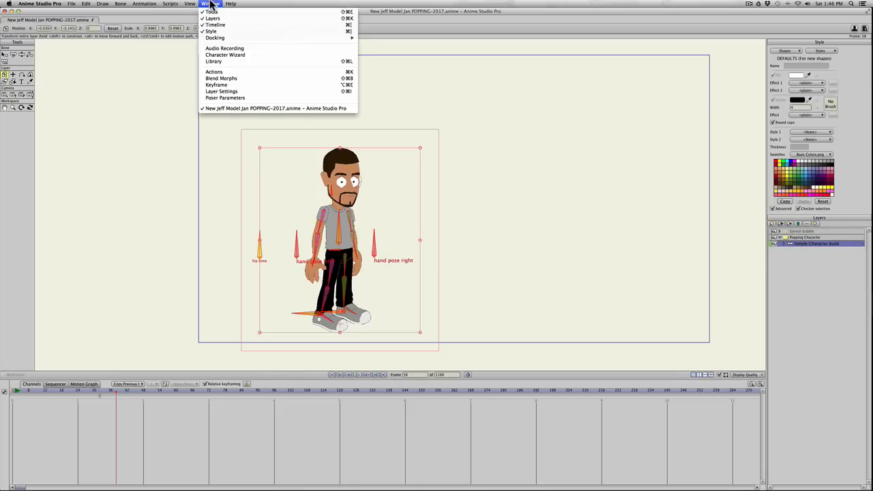
click(214, 71)
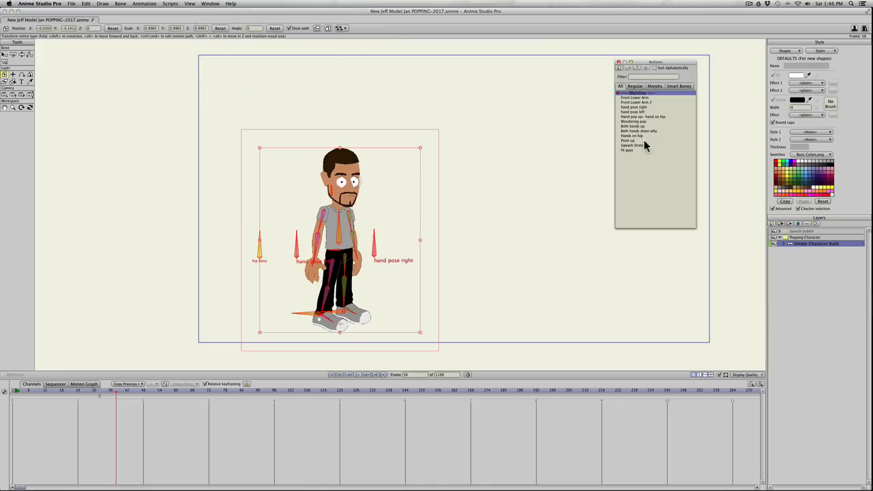
click(625, 150)
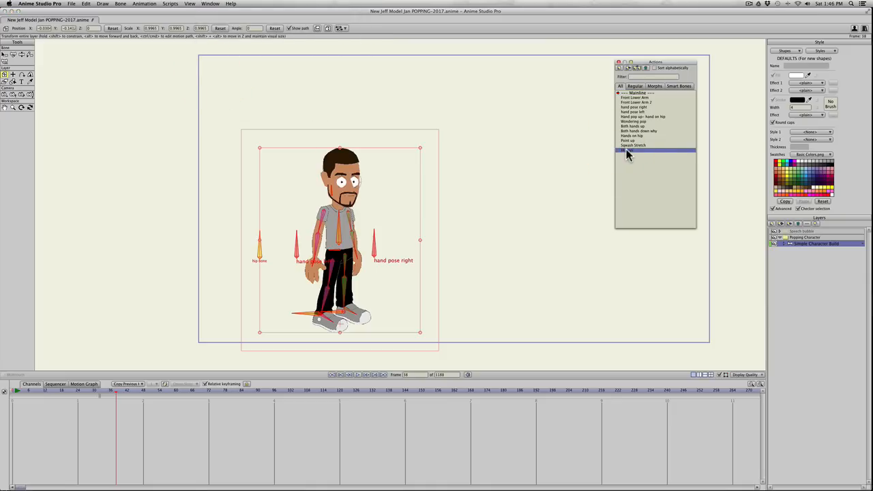
click(623, 68)
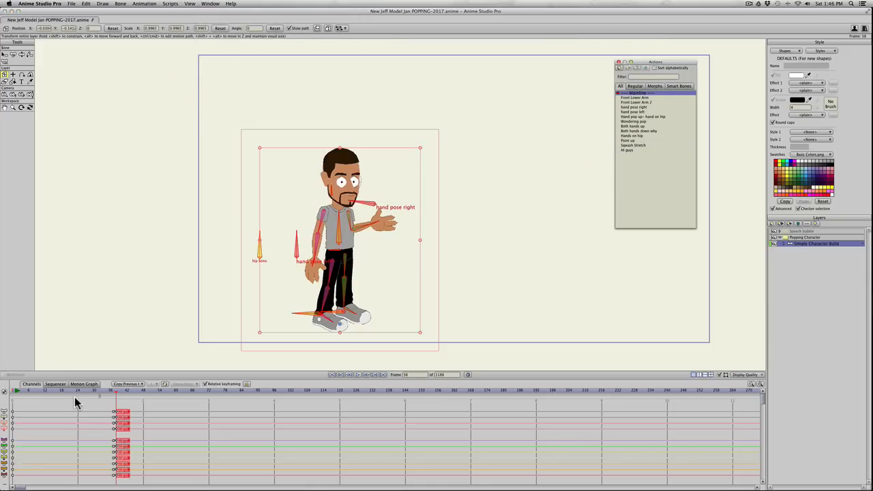
Turn visibility on for the "Speech bubble" group at frame 41 and scrub the timeline to check its appearance
click(107, 392)
click(121, 394)
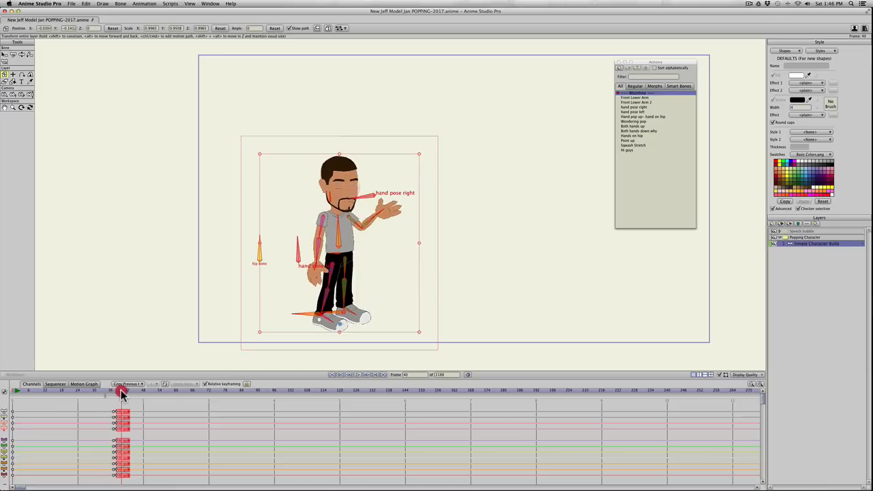
mouse_move(121, 393)
mouse_down()
mouse_move(148, 396)
mouse_move(96, 394)
mouse_move(146, 393)
mouse_move(101, 394)
mouse_move(134, 398)
mouse_move(109, 395)
mouse_move(125, 395)
mouse_up()
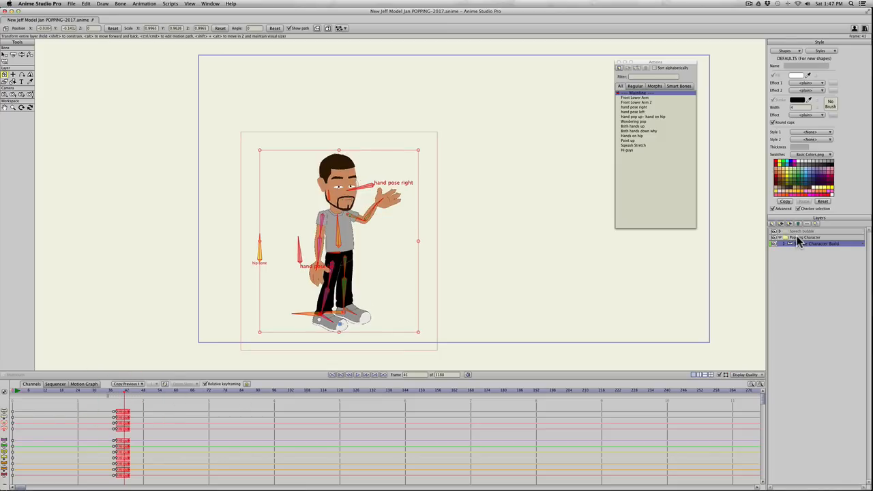
double_click(815, 232)
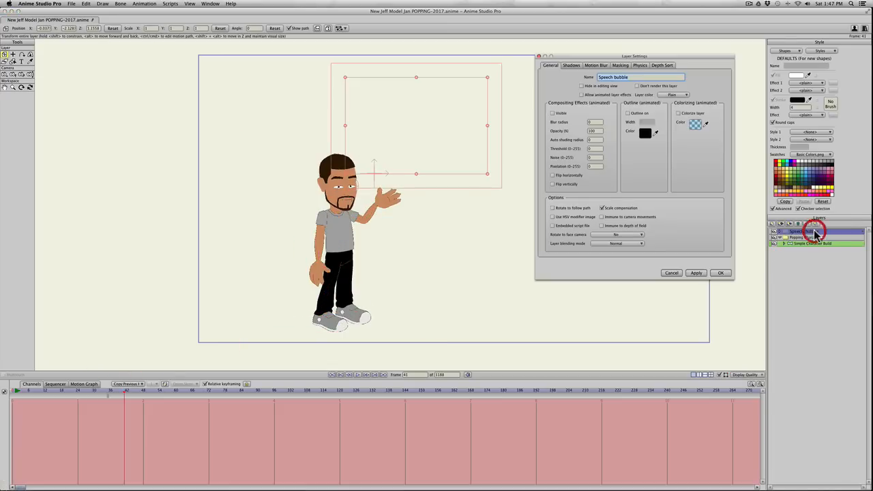
click(554, 113)
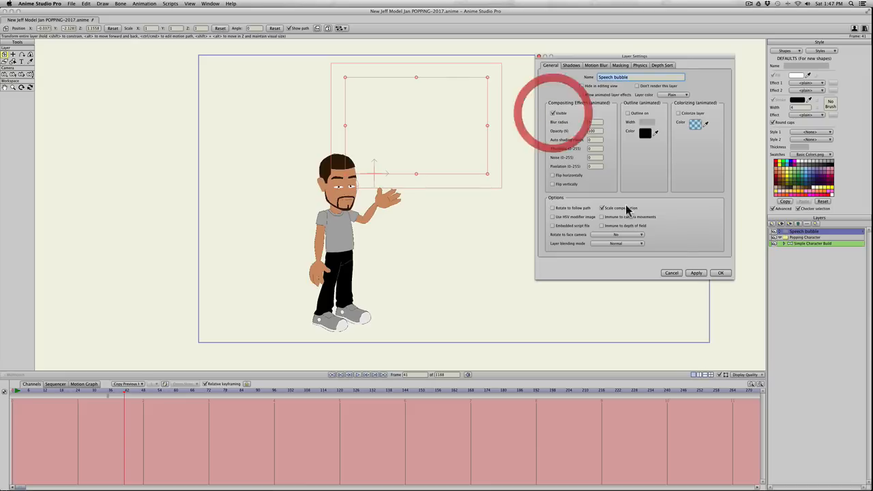
click(696, 272)
click(716, 272)
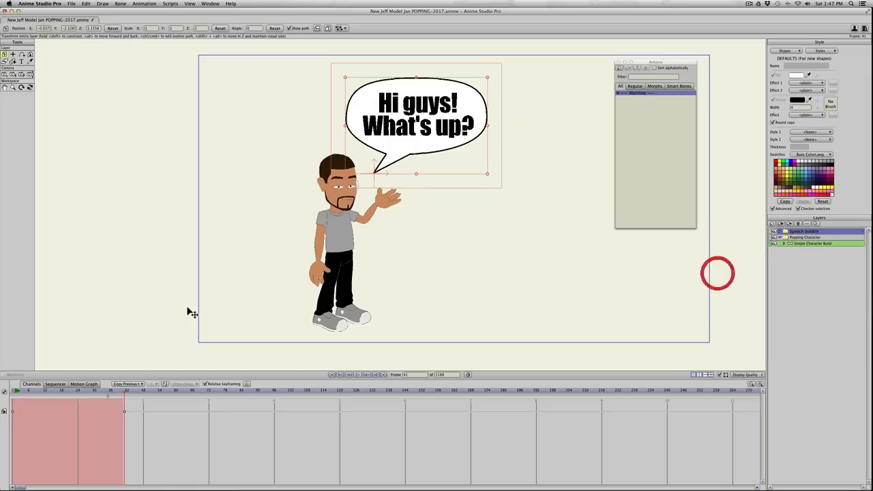
click(109, 394)
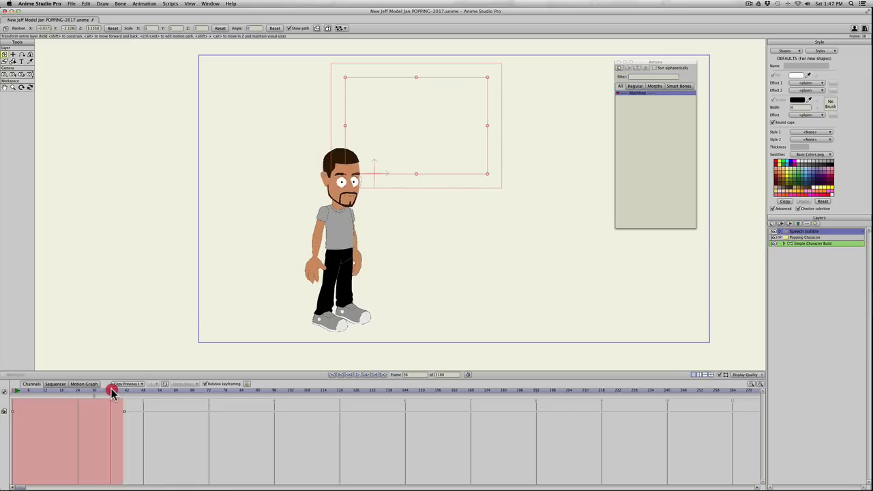
mouse_move(114, 394)
mouse_down()
mouse_move(152, 388)
mouse_move(125, 392)
mouse_up()
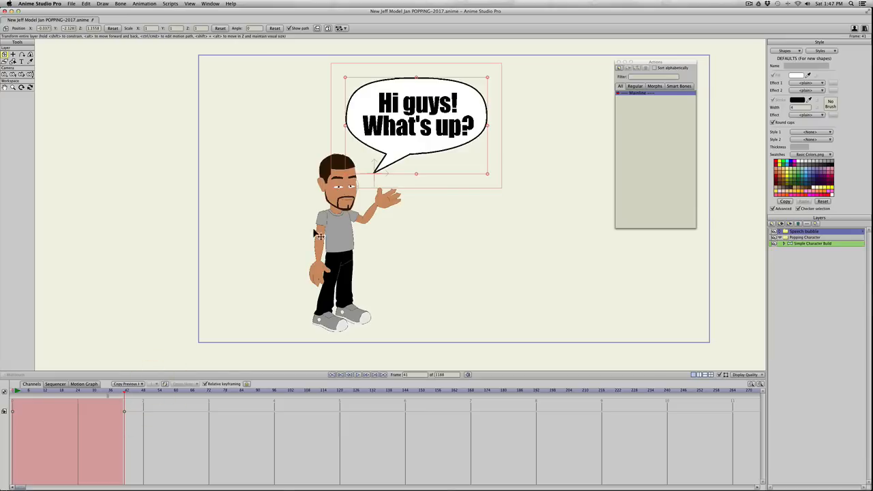
Nudge the "Speech bubble" group slightly and scale it down to about 0.77 at frame 41
drag(422, 133, 423, 132)
drag(489, 75, 475, 91)
drag(422, 126, 422, 131)
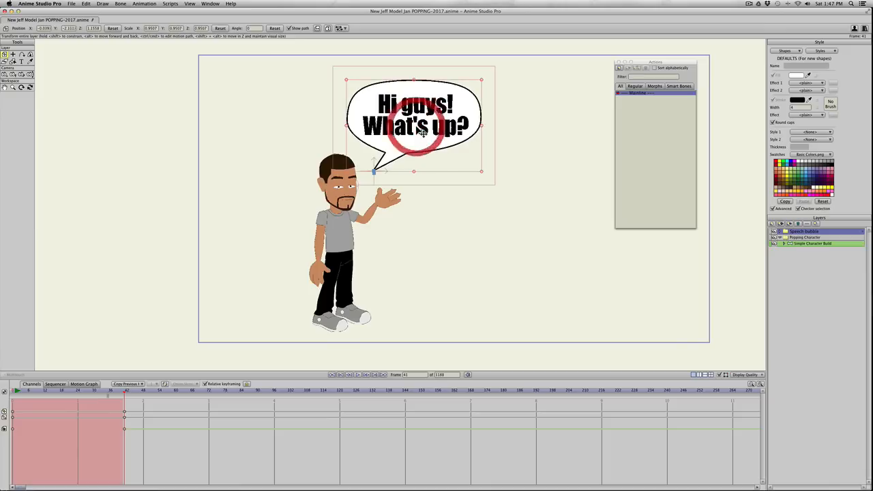
mouse_move(121, 394)
mouse_down()
mouse_move(142, 394)
mouse_move(107, 393)
mouse_move(132, 394)
mouse_move(126, 398)
mouse_up()
click(125, 399)
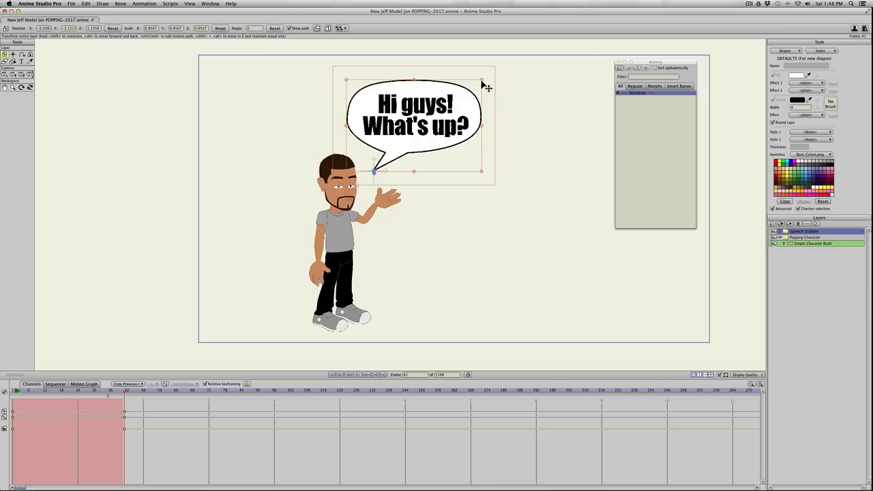
drag(485, 86, 482, 89)
key(super+z)
drag(482, 81, 463, 101)
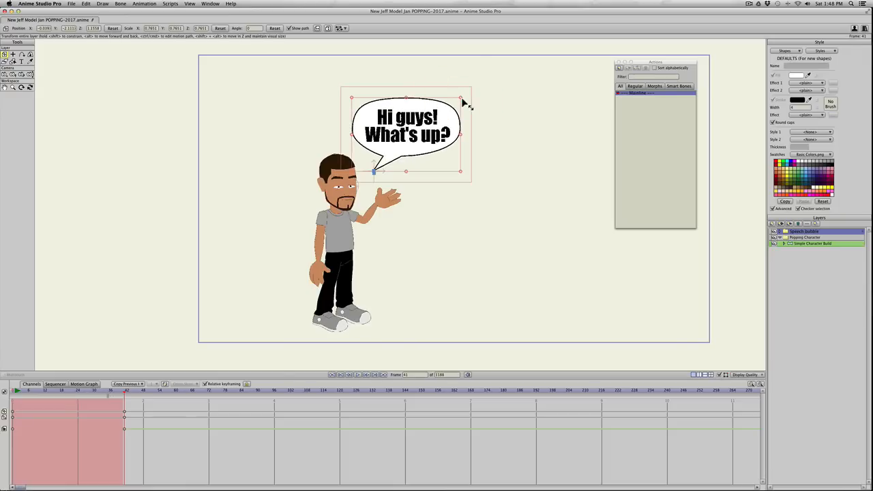
Scale the "Speech bubble" group up to about 0.95 at frame 43 and settle it at about 0.92 at frame 44
key(Right)
key(Right)
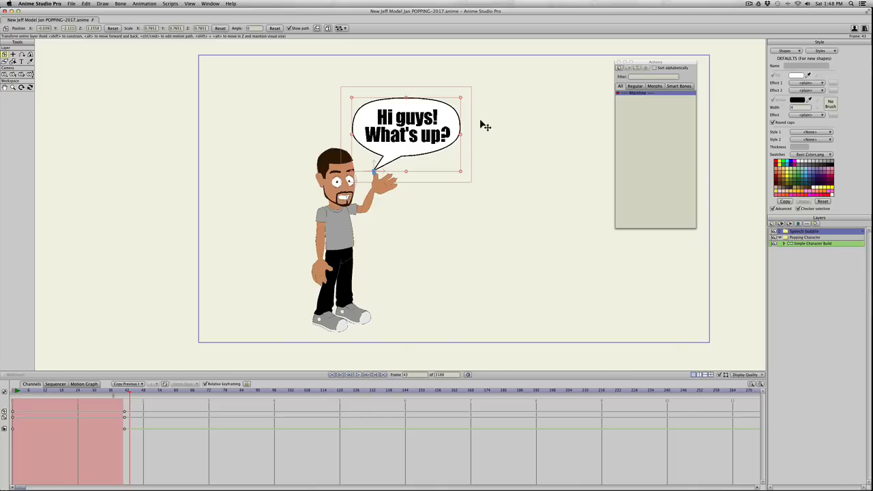
drag(461, 101, 480, 79)
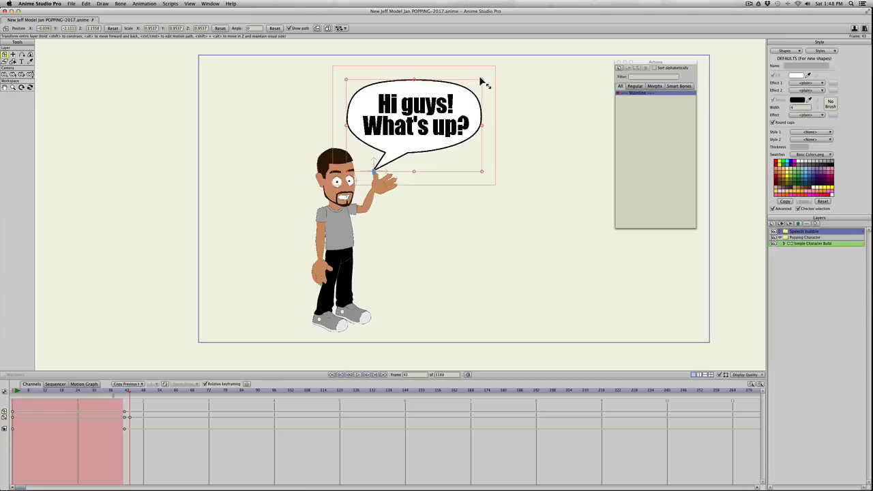
key(Right)
drag(482, 82, 478, 83)
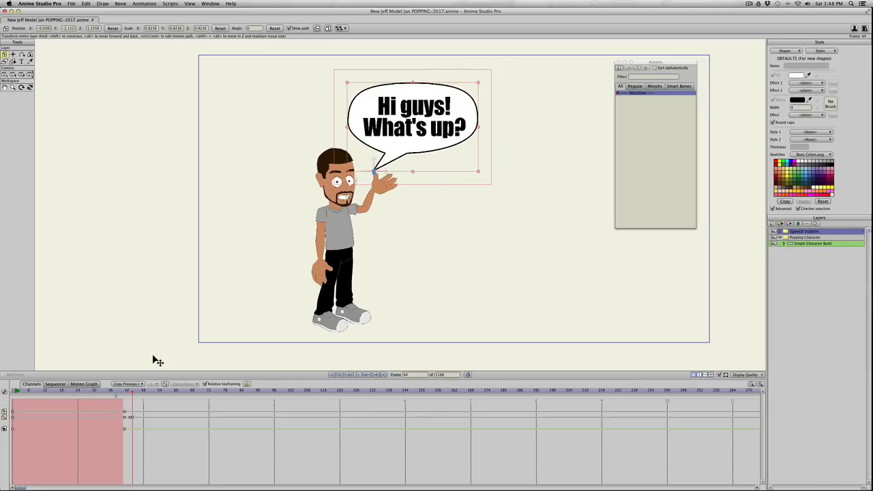
Play the animation repeatedly from around frame 38 and scrub through the speech bubble's pop to check its timing
mouse_move(109, 391)
mouse_down()
mouse_move(136, 392)
mouse_move(116, 395)
mouse_up()
key(space)
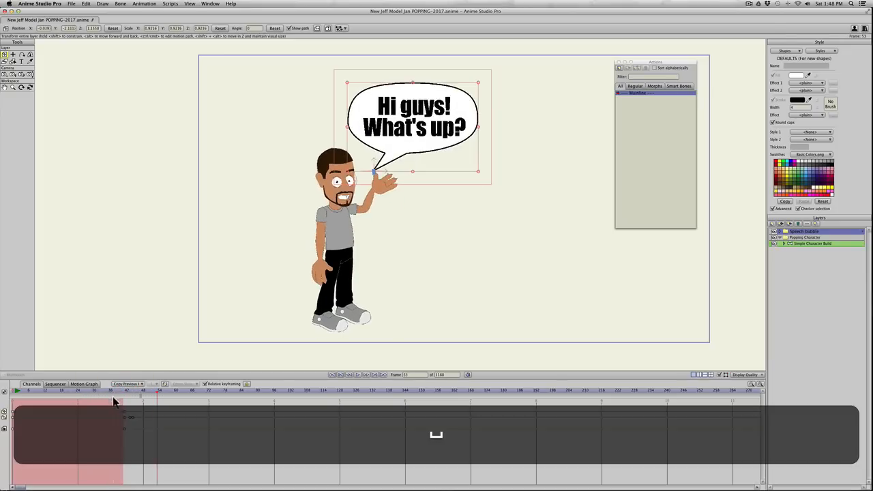
key(space)
key(space)
key(space)
click(115, 391)
key(space)
key(space)
key(space)
click(116, 391)
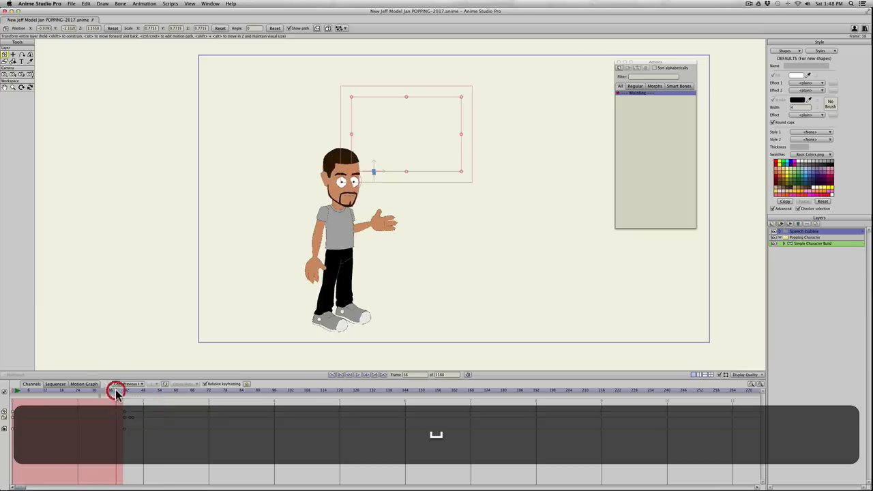
key(space)
key(space)
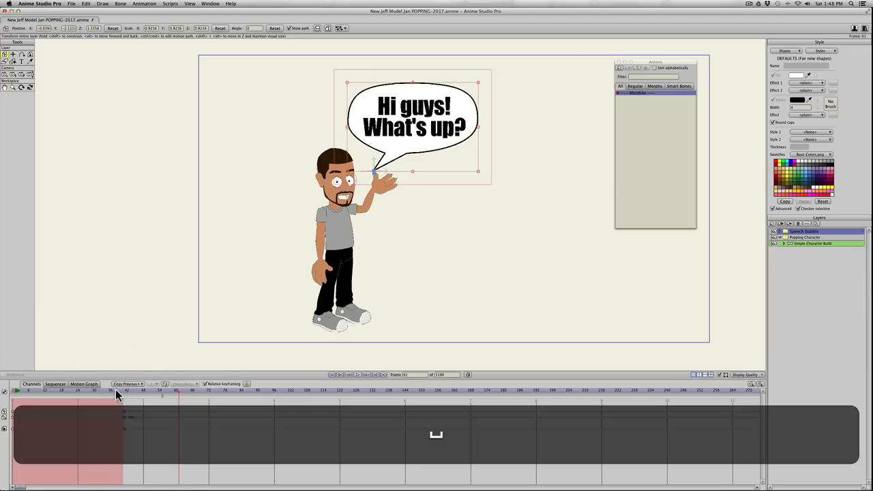
click(117, 391)
key(space)
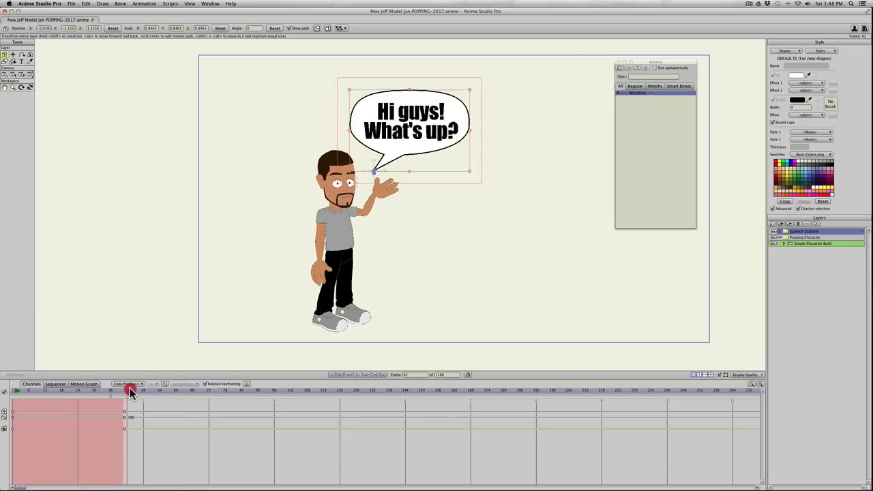
drag(131, 390, 130, 390)
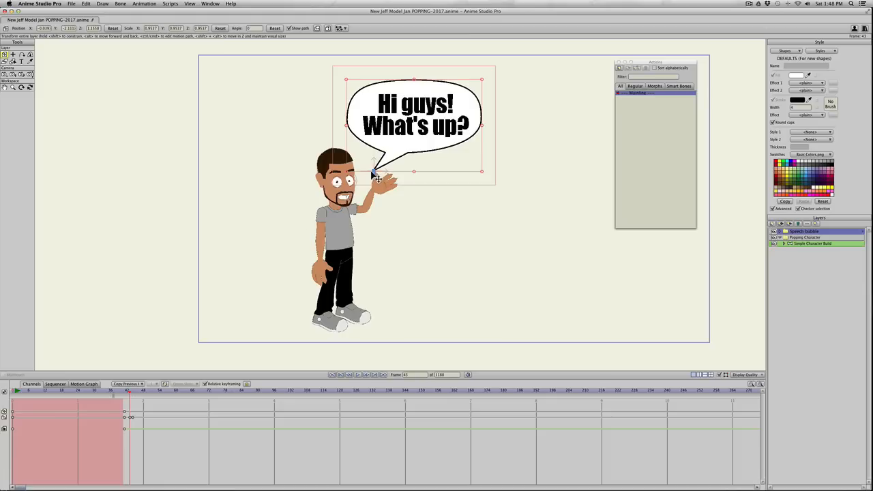
Rotate the "Speech bubble" group to about -11.4° at frame 41 and about -1.3° at frame 44, and preview the motion
click(124, 391)
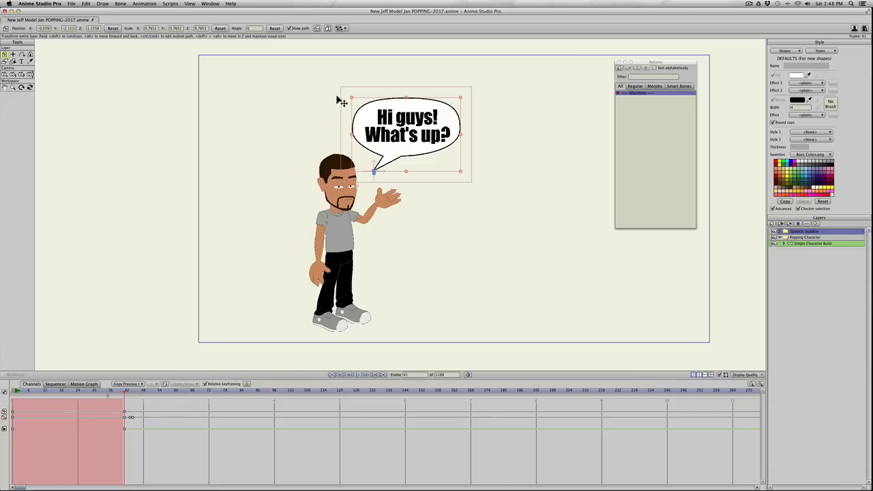
mouse_move(347, 101)
mouse_down()
mouse_move(355, 95)
mouse_move(360, 105)
mouse_up()
click(132, 391)
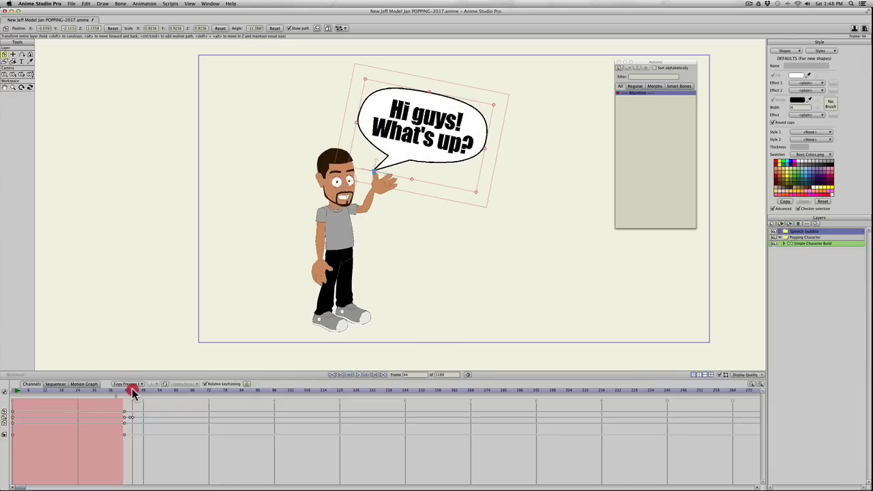
drag(489, 104, 472, 84)
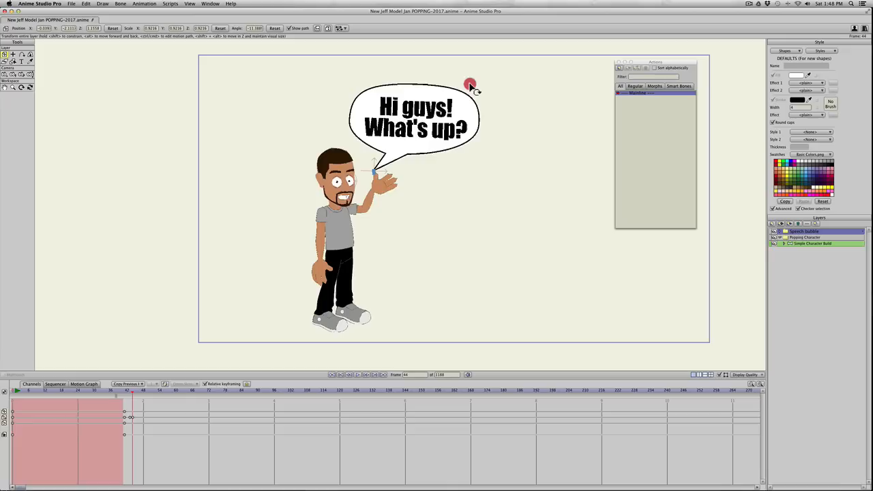
click(115, 391)
key(space)
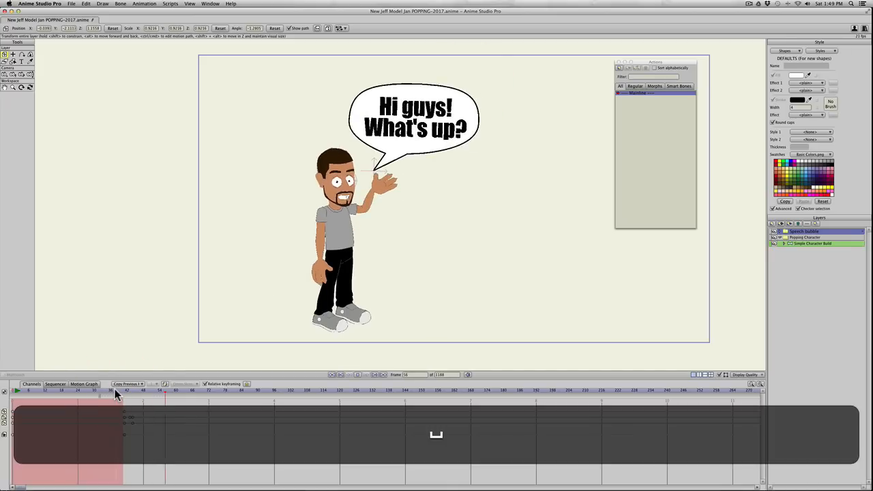
Play the animation repeatedly from around frame 39 to review the speech bubble's pop
key(space)
key(space)
key(space)
click(119, 391)
key(space)
key(space)
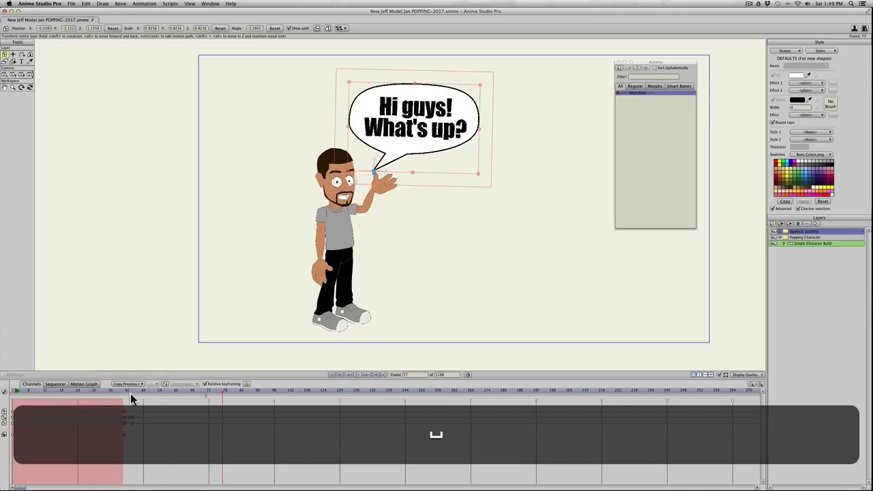
Make the "Speech bubble" group invisible from frame 66 and scrub the timeline to check its disappearance
mouse_move(120, 394)
mouse_down()
mouse_move(216, 395)
mouse_move(192, 401)
mouse_up()
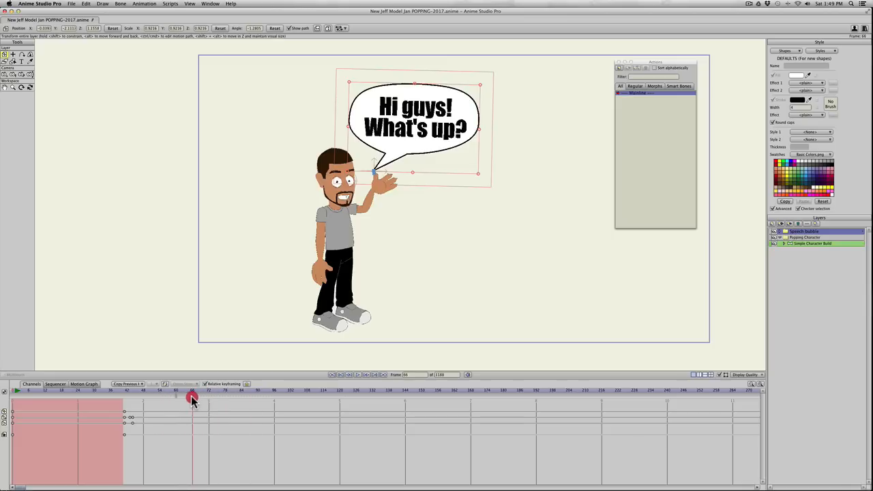
double_click(819, 231)
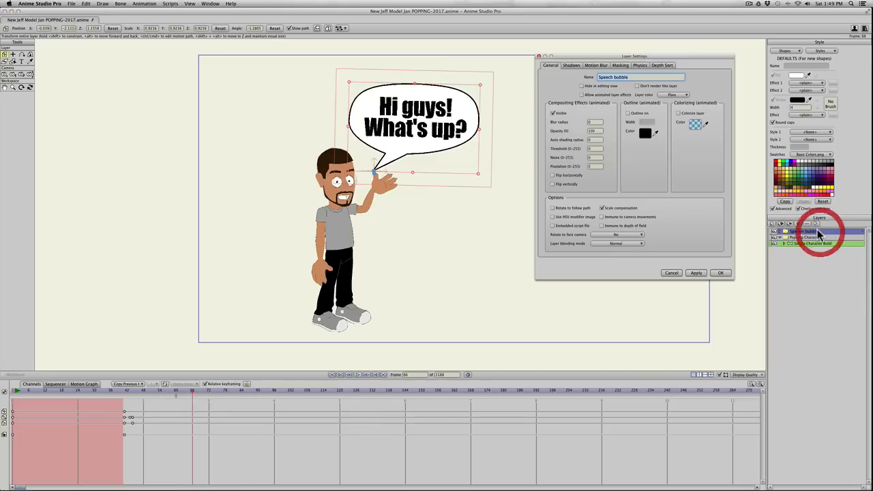
click(554, 114)
click(696, 273)
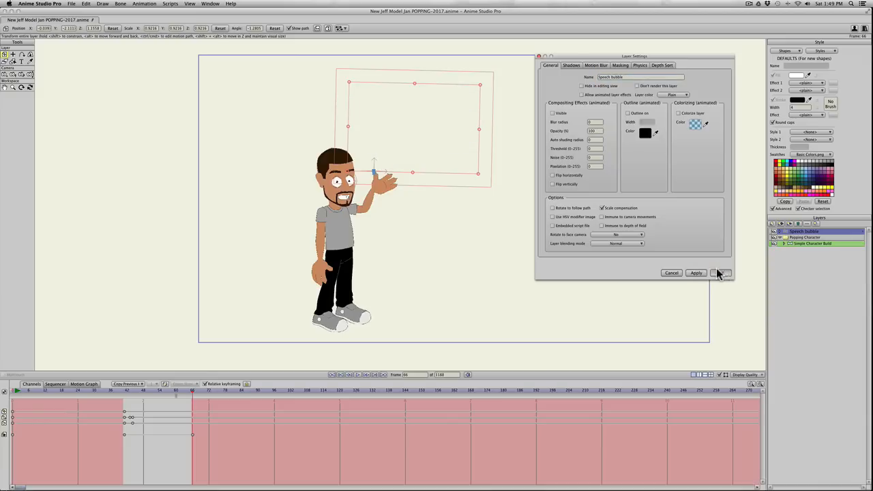
click(720, 272)
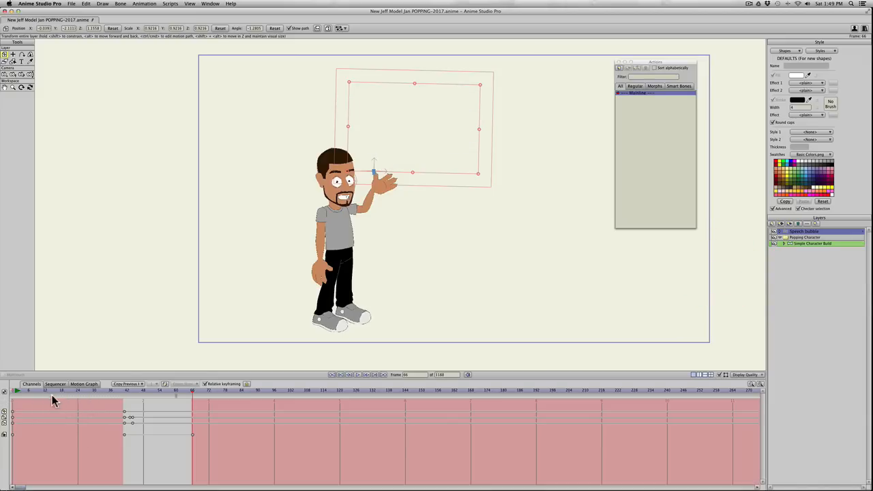
drag(37, 392, 193, 401)
Insert the "Hands on hip" action for the "Simple Character Build" layer at frame 66 and preview the transition
click(786, 244)
click(784, 243)
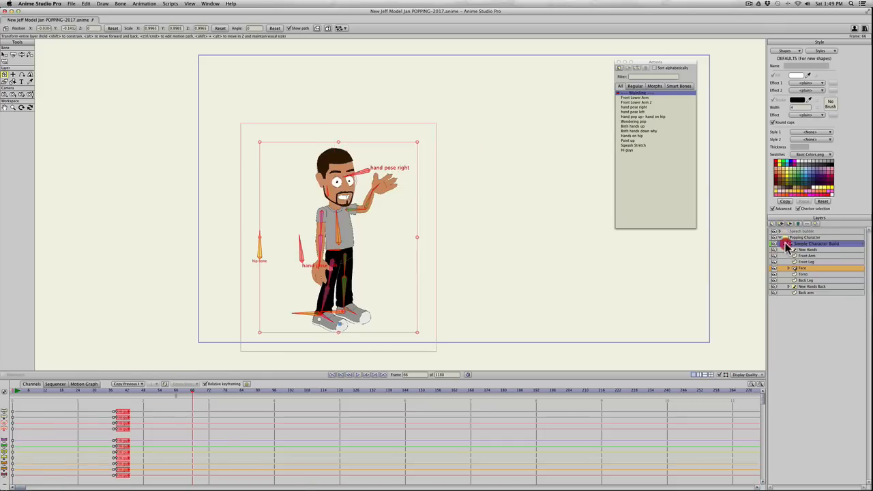
click(786, 243)
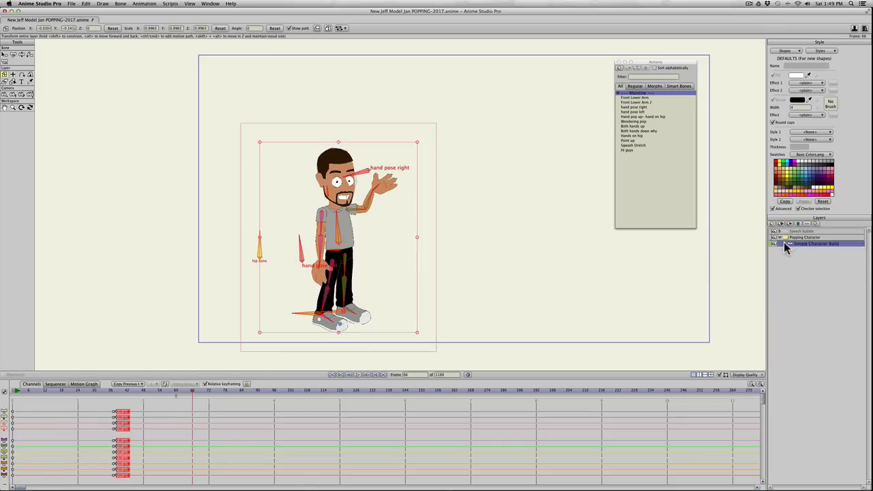
click(626, 136)
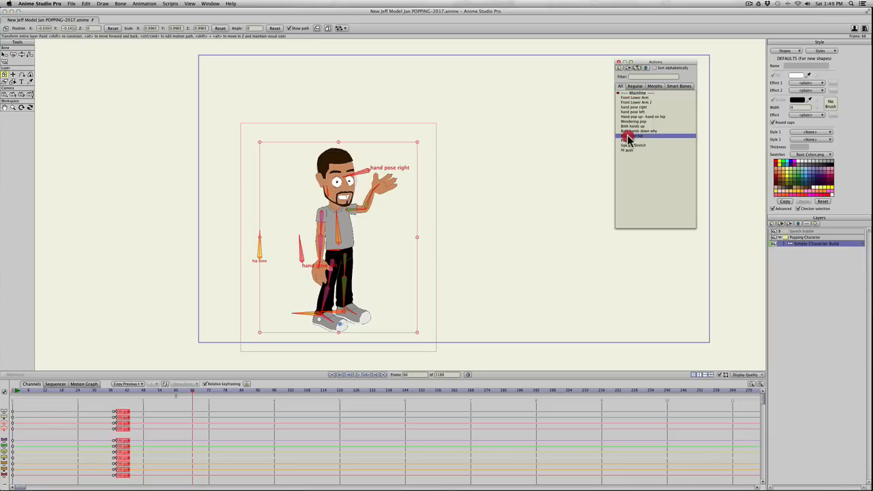
click(627, 69)
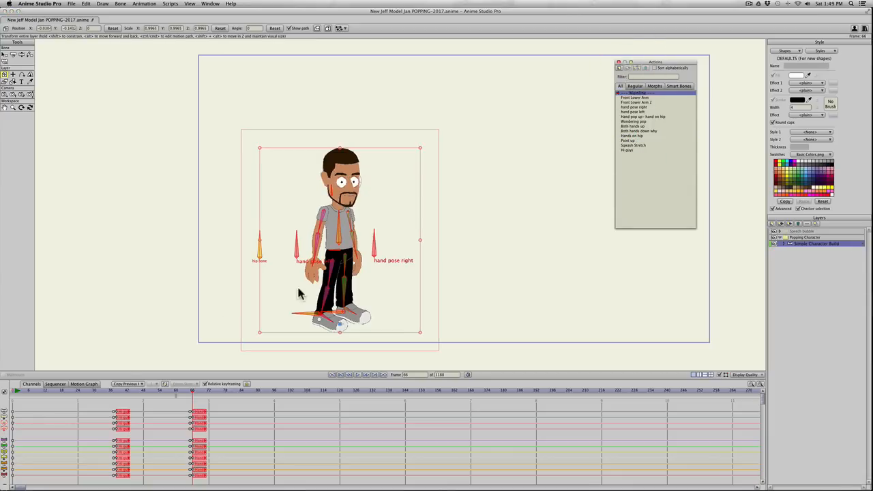
click(149, 394)
key(space)
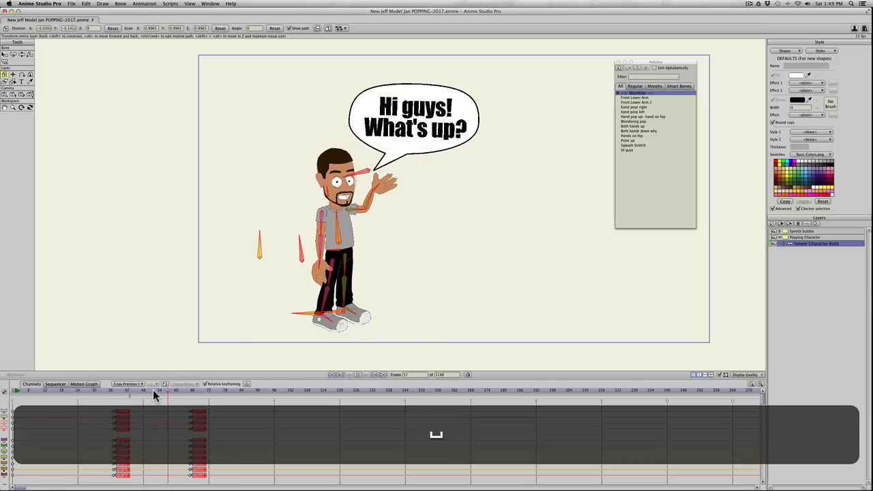
key(space)
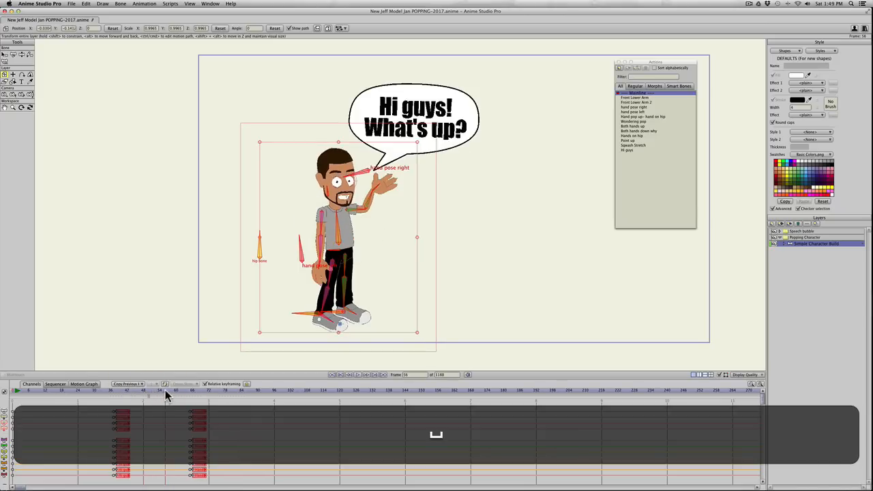
key(space)
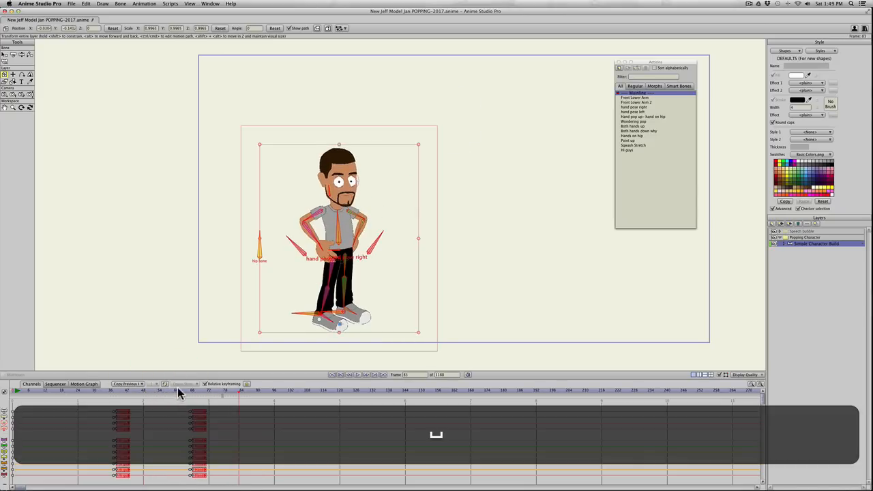
Insert the "Point up" action for the character at frame 88 and scrub back through the timeline
drag(202, 397, 250, 392)
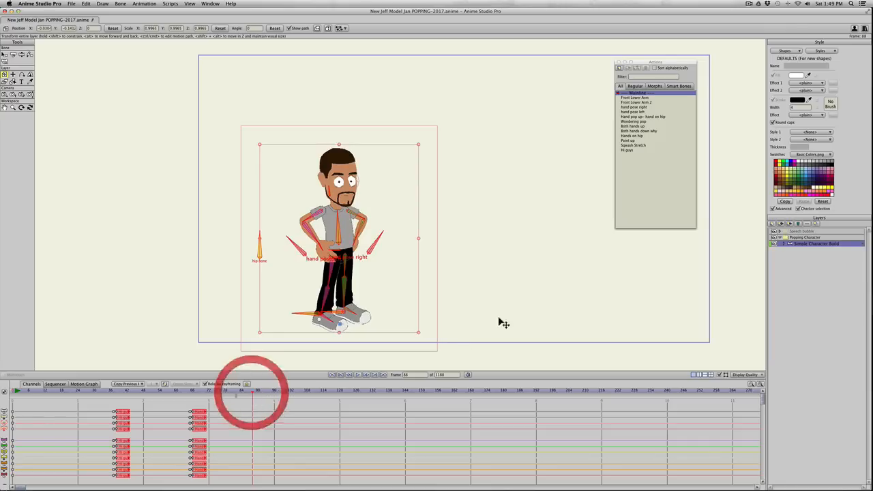
click(628, 140)
click(626, 69)
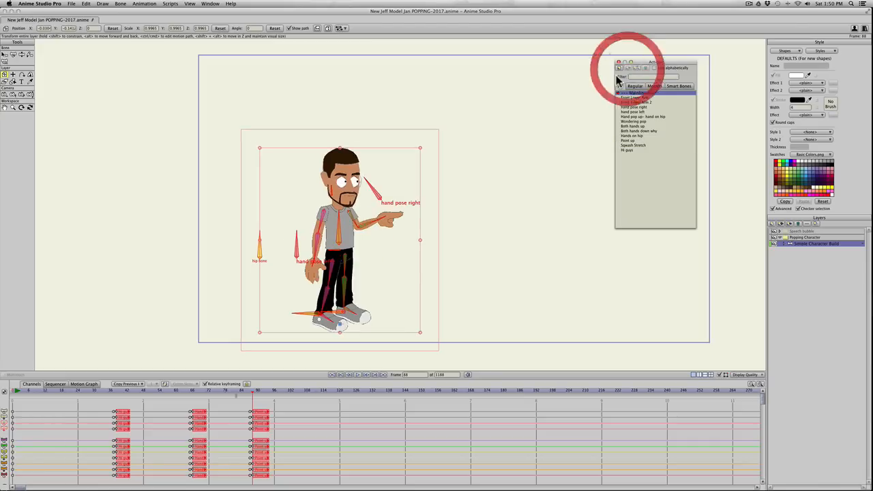
drag(226, 390, 78, 394)
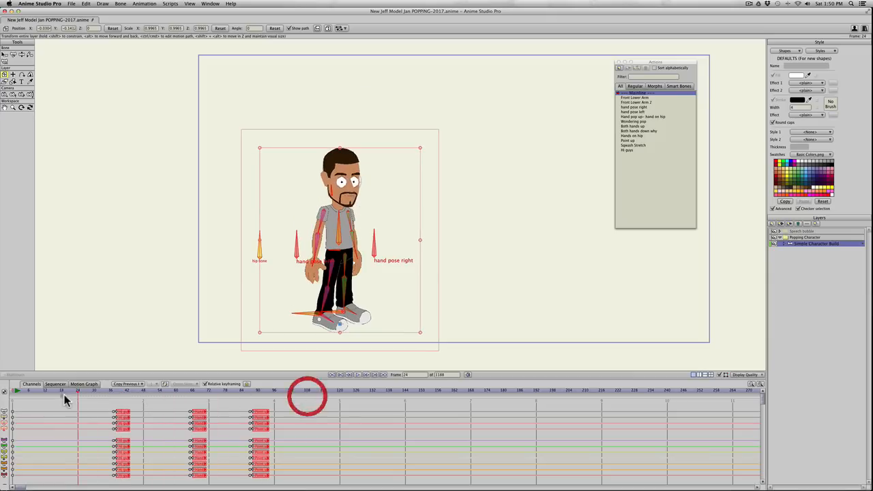
Return to frame 0 and duplicate the "Speech bubble" group
click(12, 392)
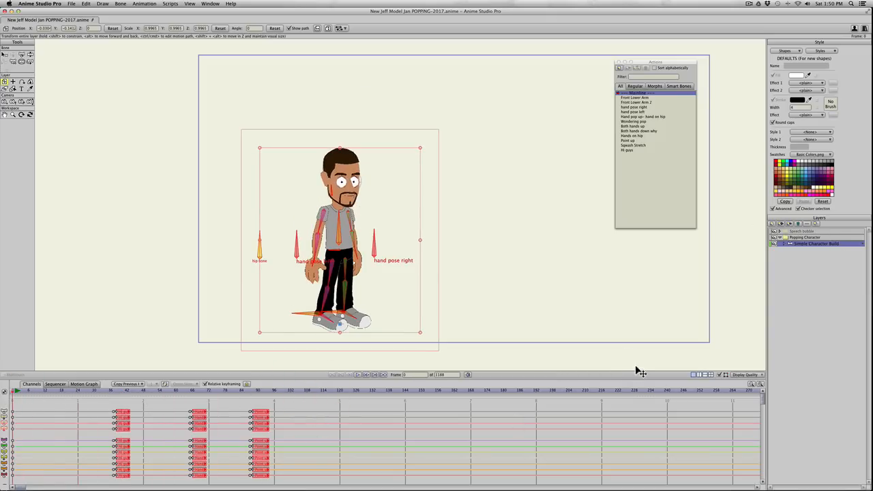
click(795, 231)
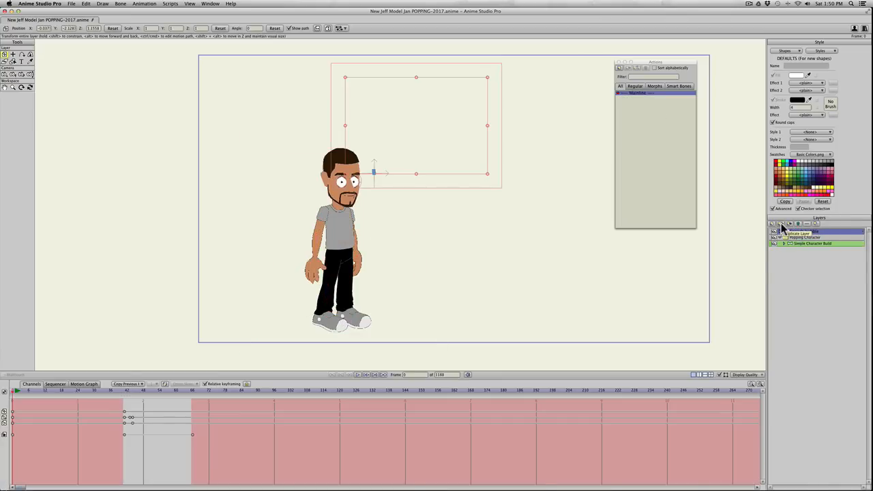
click(781, 224)
double_click(808, 231)
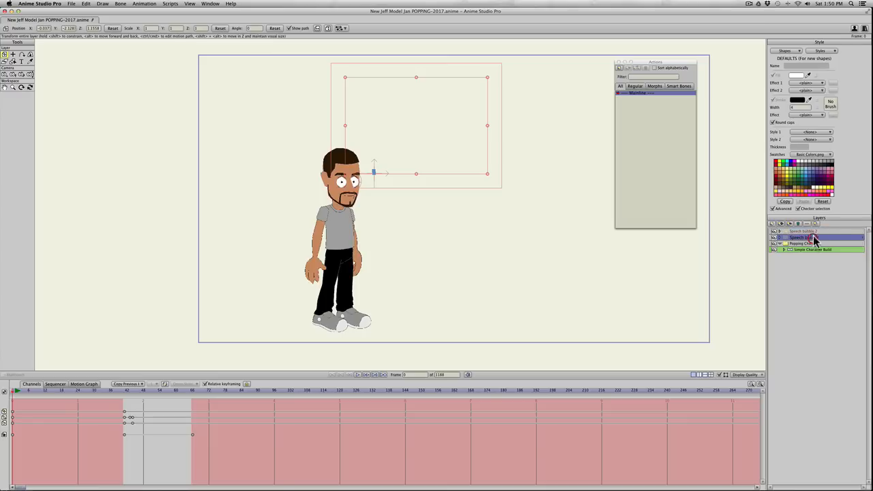
key(Return)
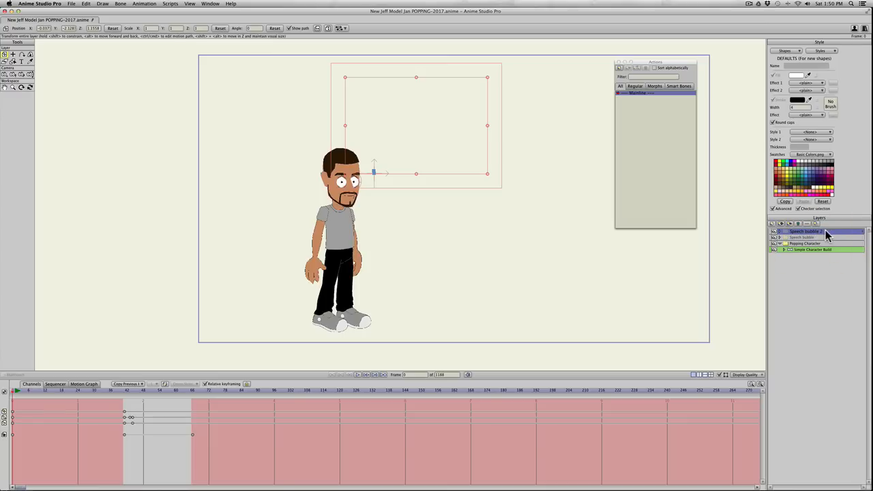
Clear all animation from the "Speech bubble 2" group, including its sub-layers
click(143, 4)
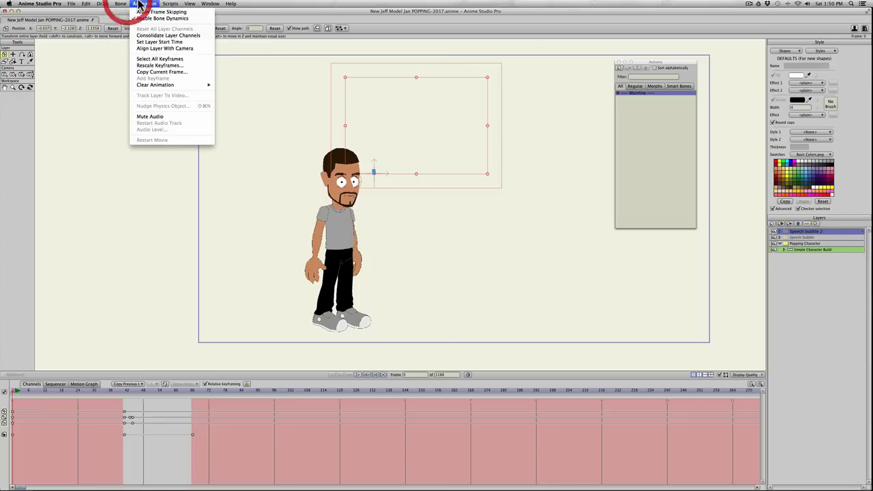
mouse_move(146, 87)
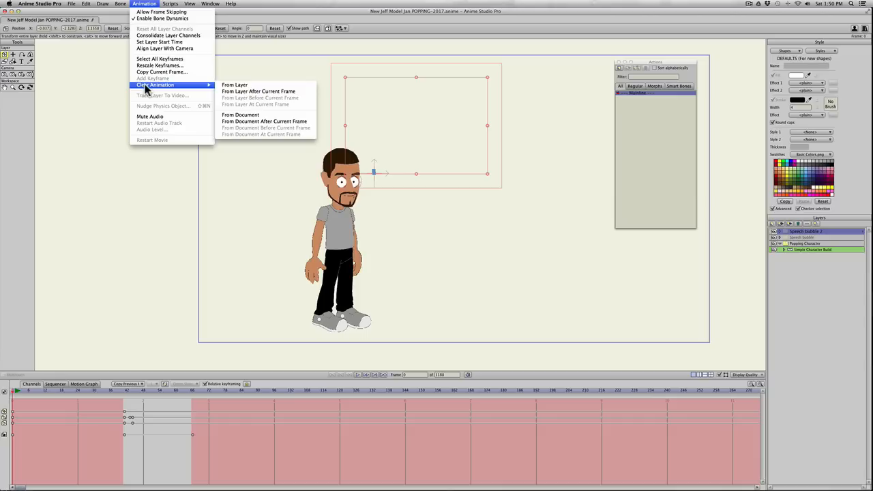
click(252, 85)
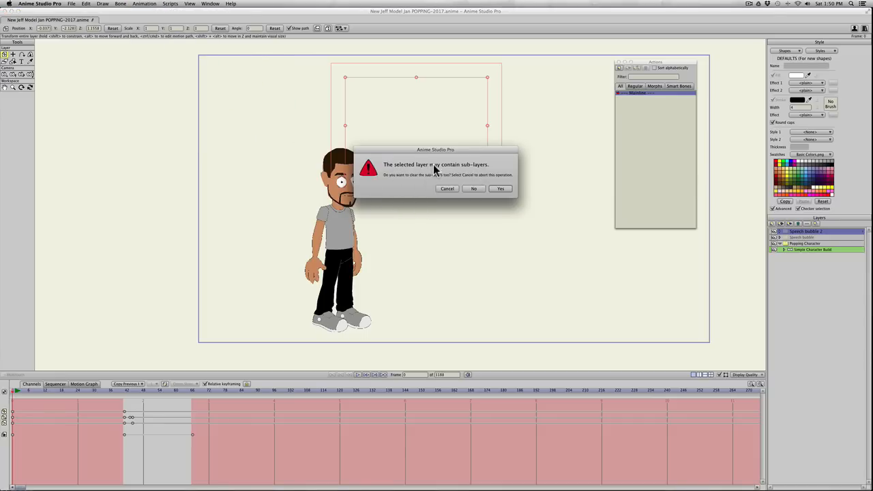
click(501, 189)
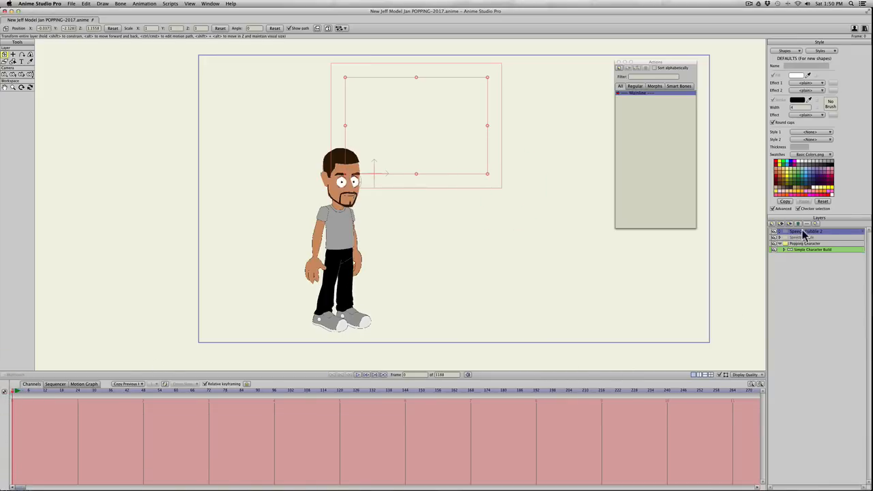
Make the "Speech bubble 2" group visible at frame 0
double_click(823, 231)
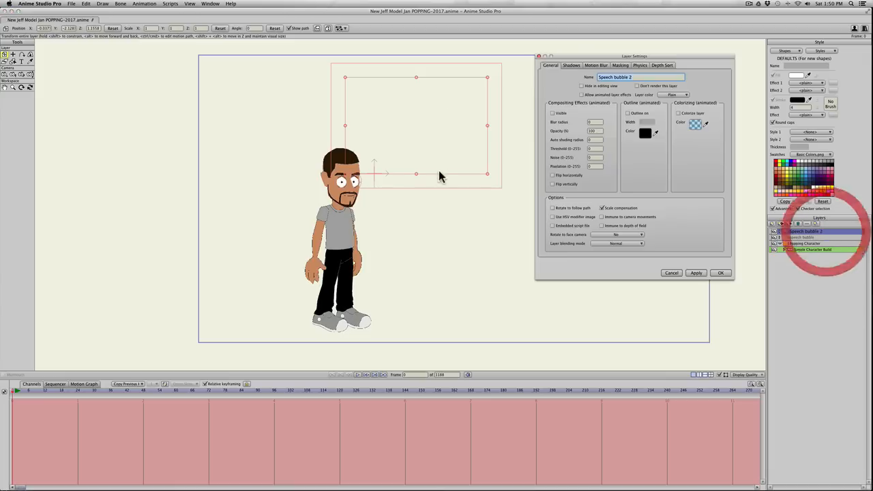
click(693, 272)
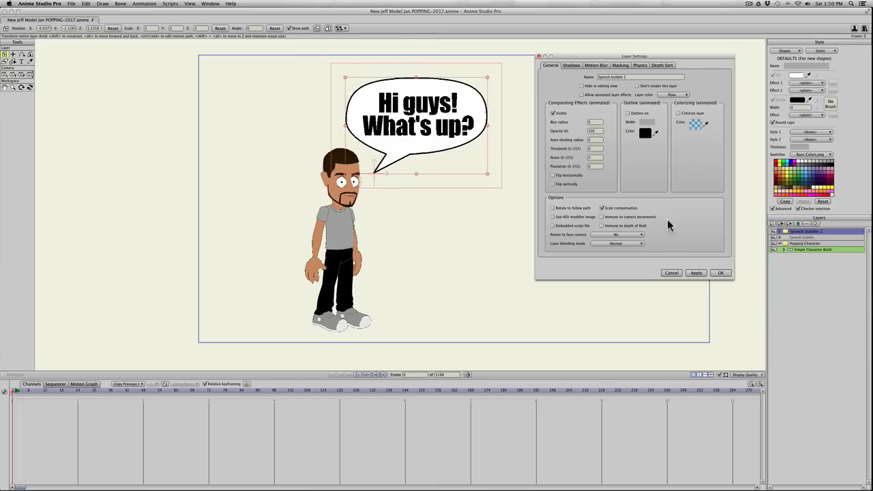
click(677, 272)
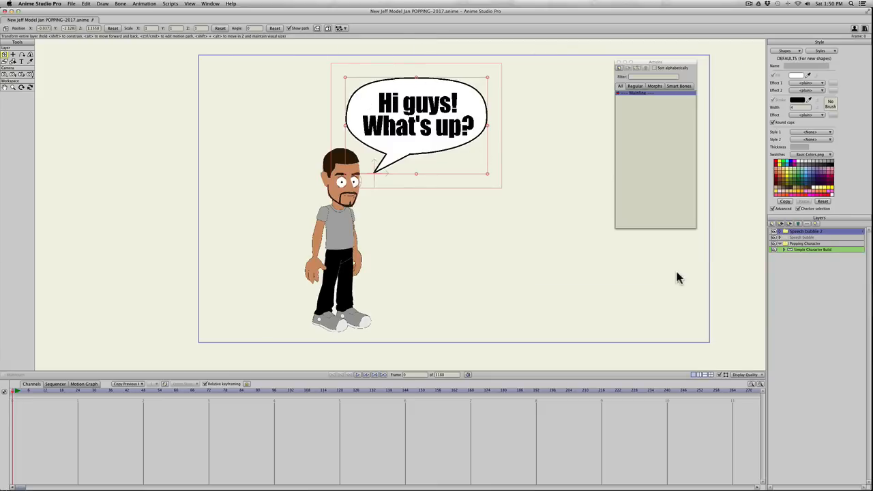
Change the text layer inside "Speech bubble 2" to read "This is the second bubble" on two lines
click(781, 231)
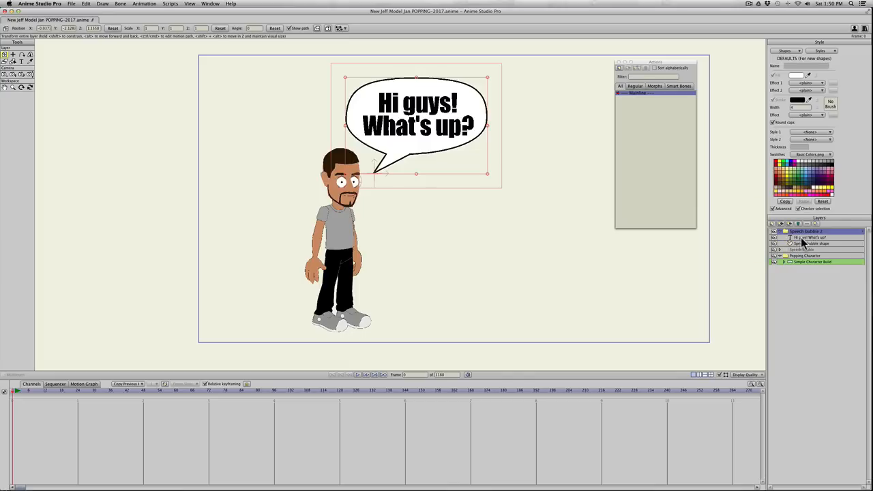
click(800, 237)
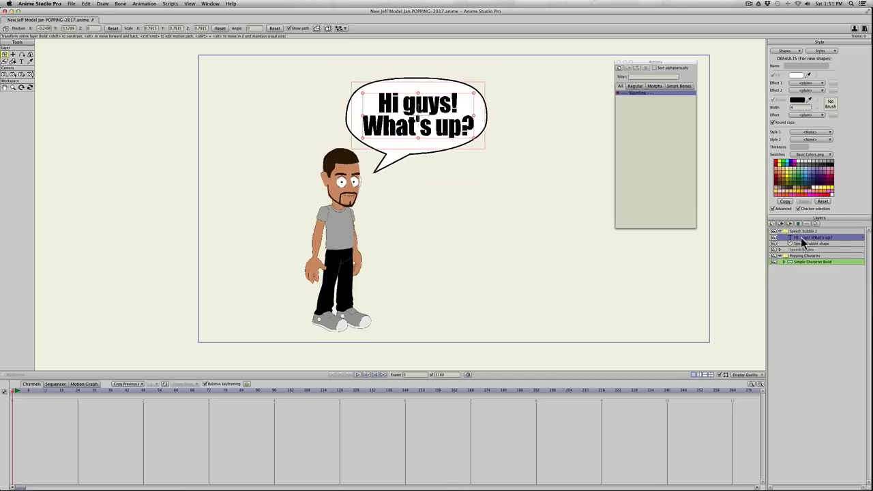
double_click(841, 238)
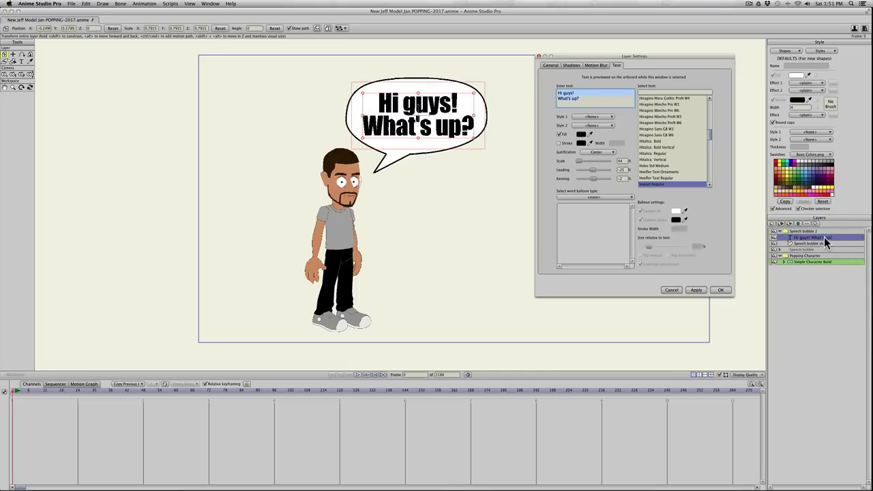
text(Th)
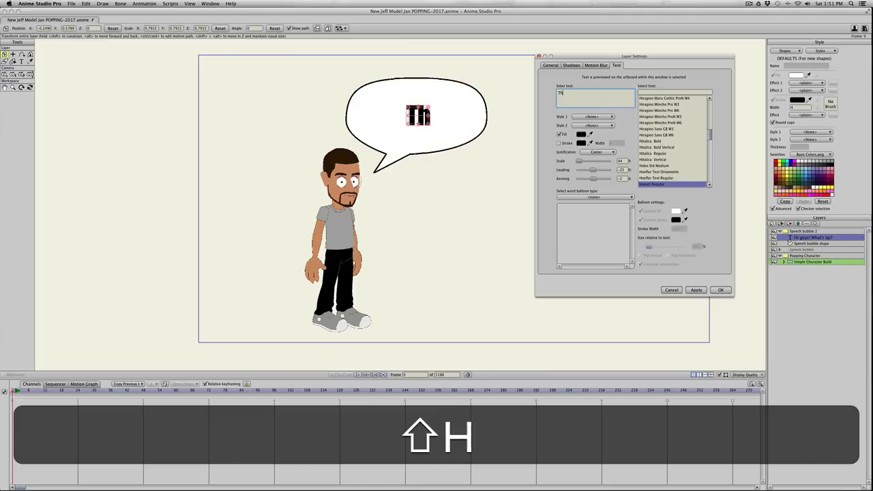
text(is is the)
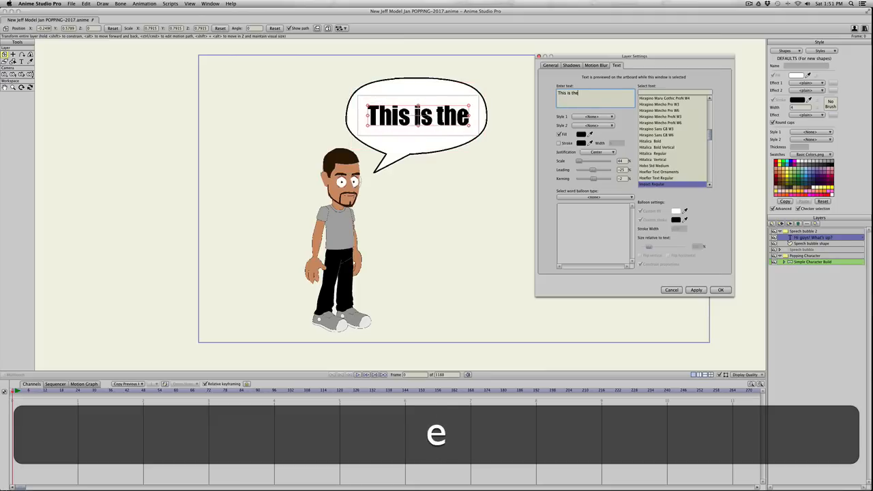
key(Return)
text(sec)
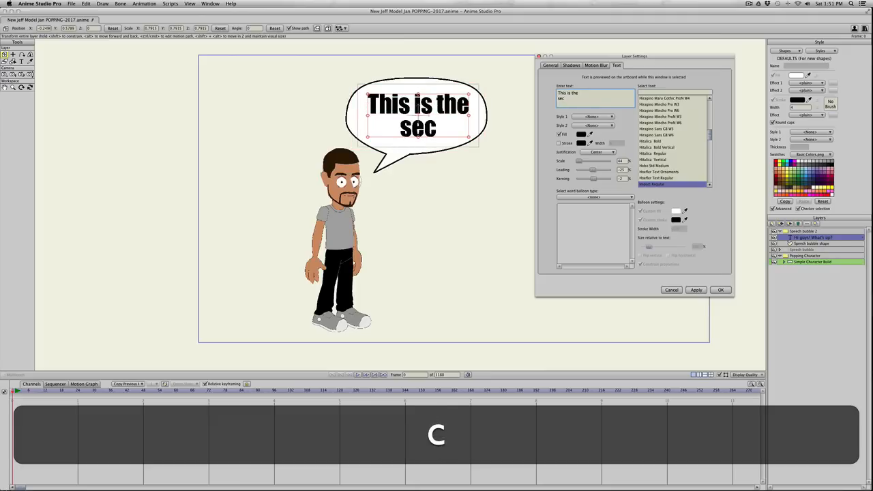
text(ond )
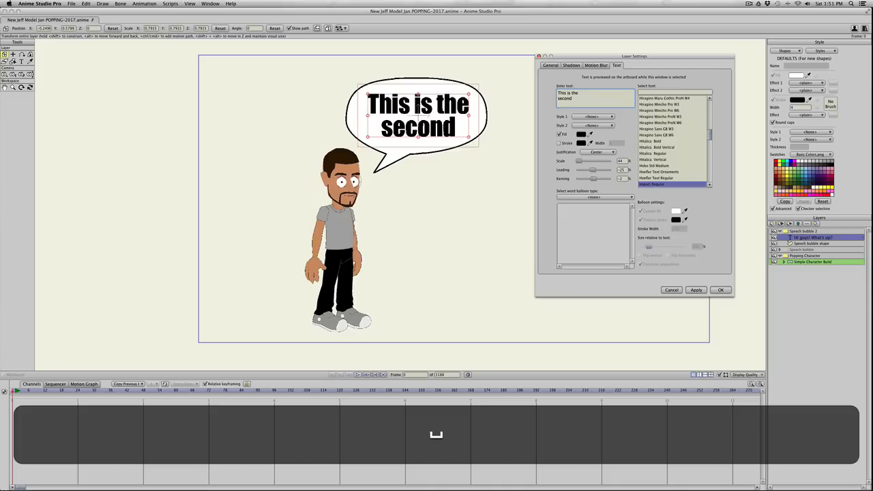
text(bubble)
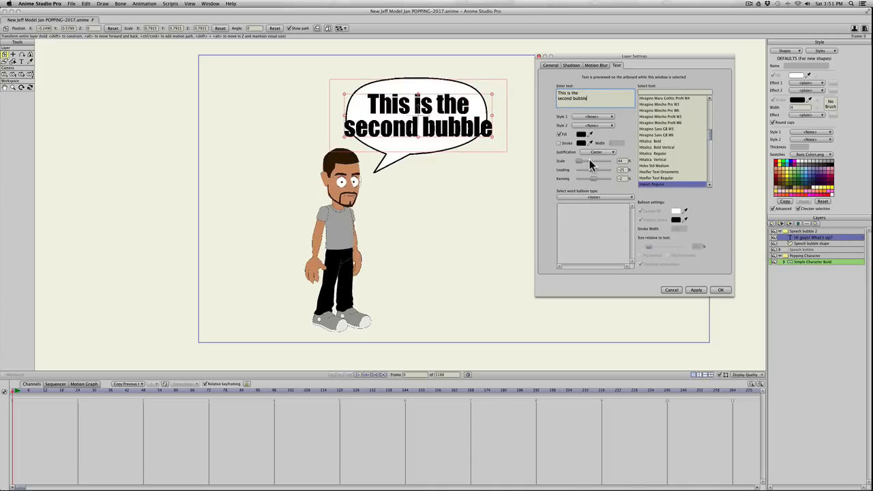
click(717, 290)
Scale the "This is the second bubble" text layer down to about 0.6 so it fits inside the bubble
click(348, 99)
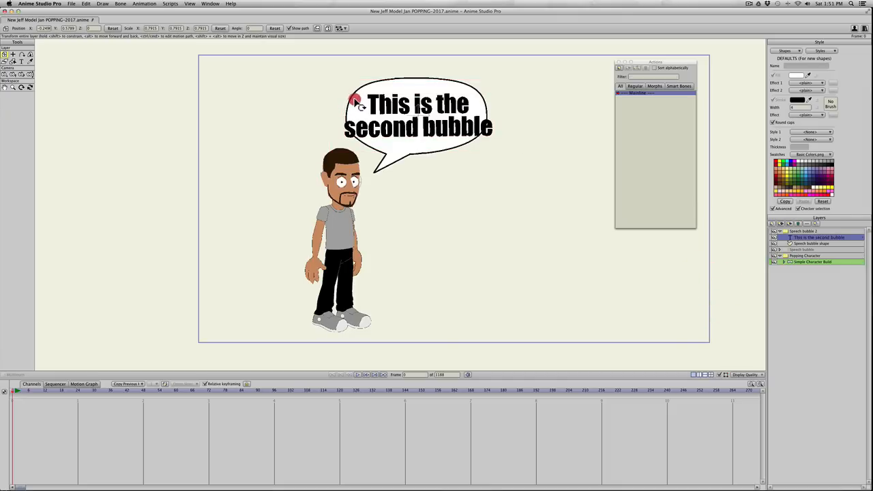
key(super+z)
drag(344, 94, 361, 101)
Move the second bubble's shape and text to the other side of the character, and reshape the tail to point toward his head
click(809, 244)
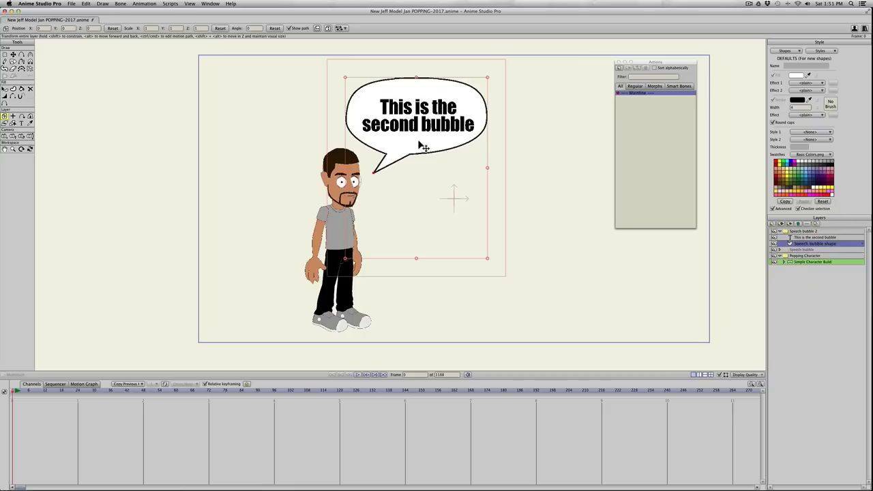
drag(412, 148, 259, 142)
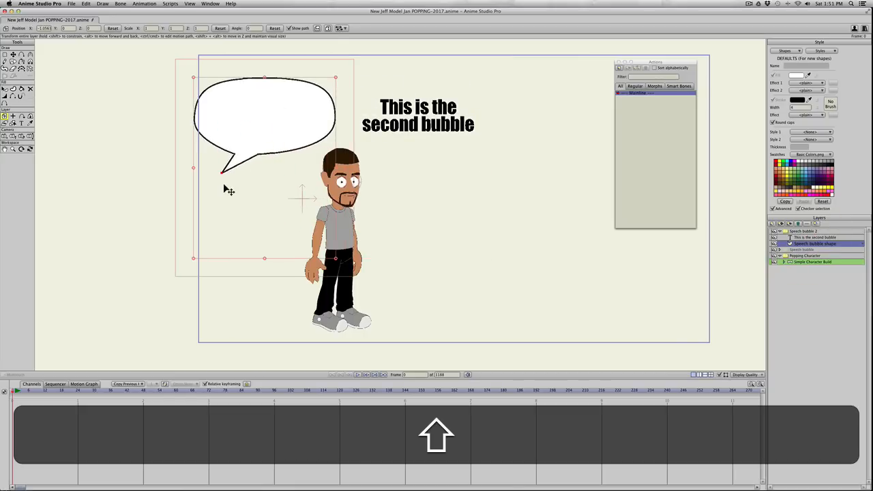
key(t)
drag(222, 173, 304, 182)
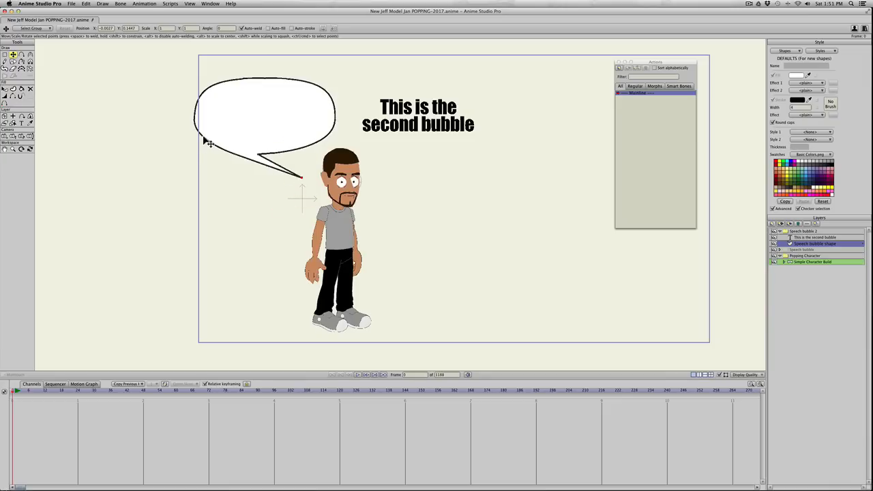
drag(257, 156, 280, 155)
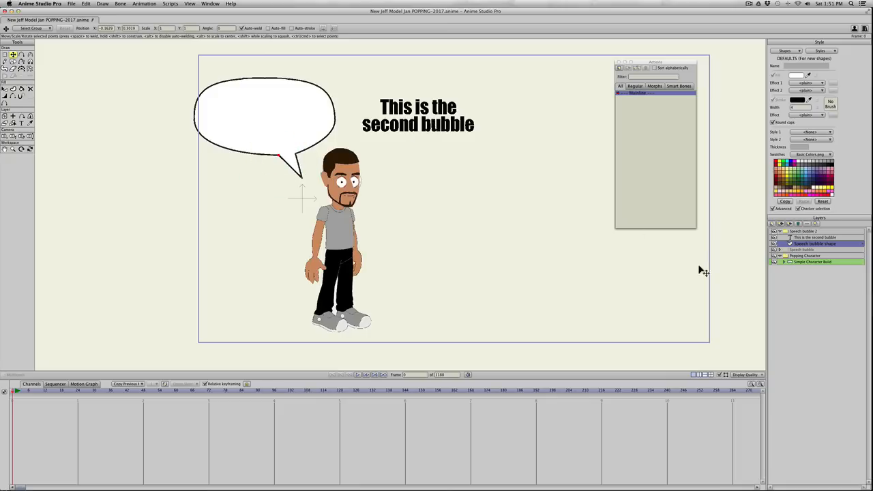
click(808, 237)
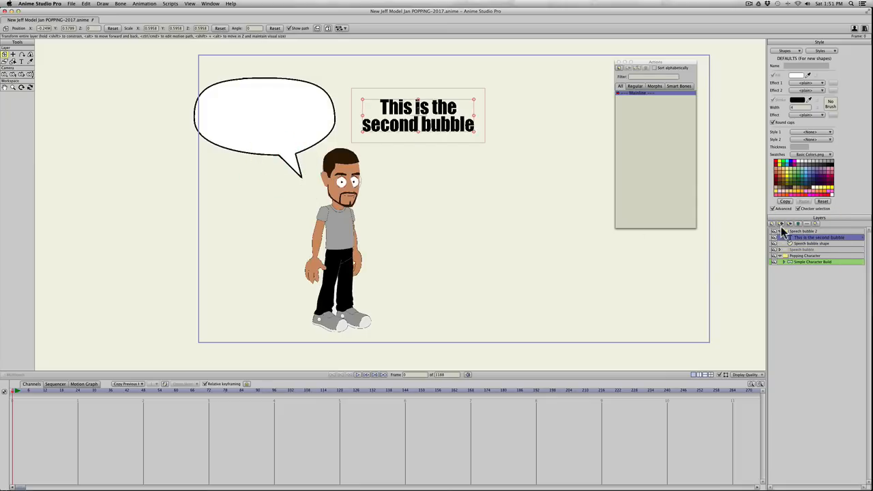
drag(444, 120, 291, 122)
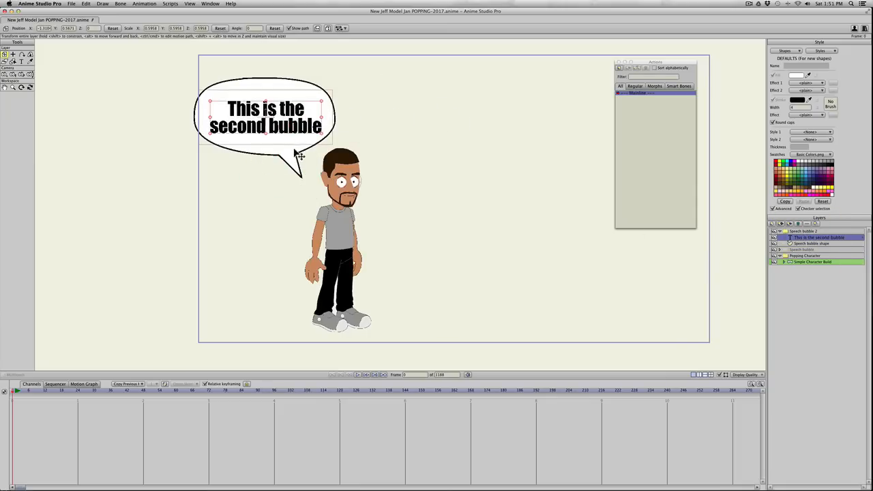
Raise the two base points of the second bubble's tail slightly to tidy the bubble's lower edge
click(799, 243)
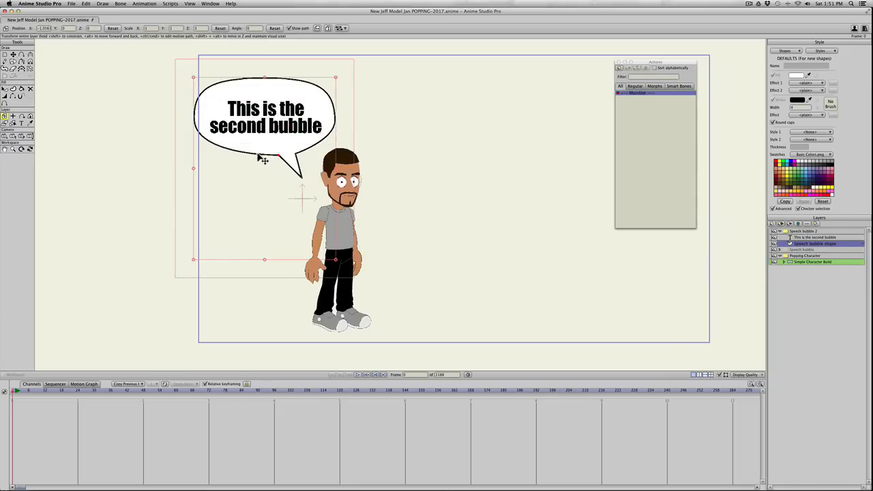
click(279, 150)
key(super+z)
key(super+z)
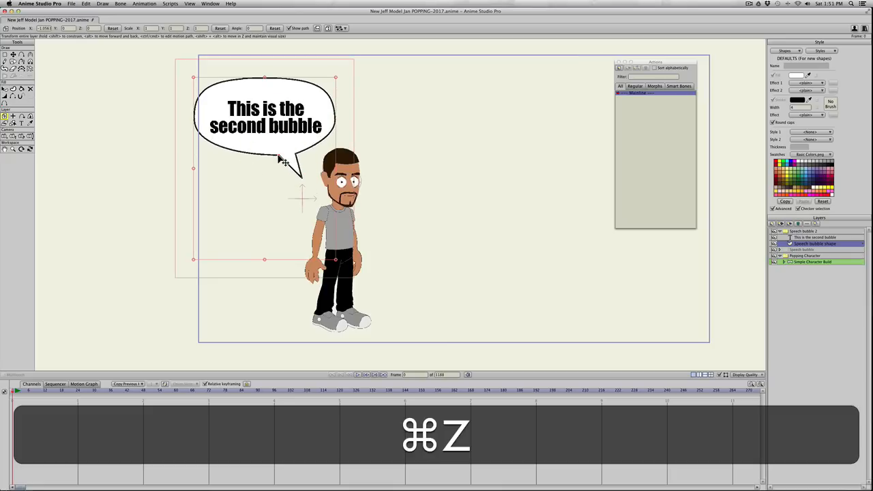
key(super+z)
key(t)
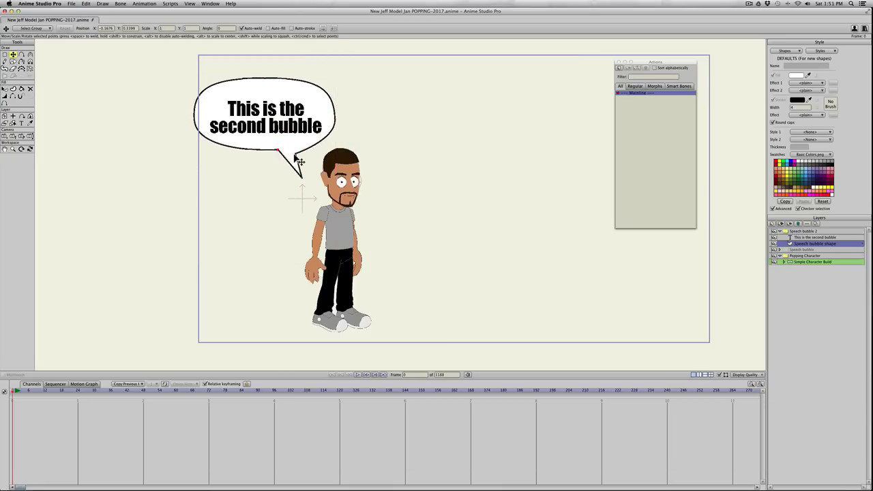
drag(280, 152, 295, 150)
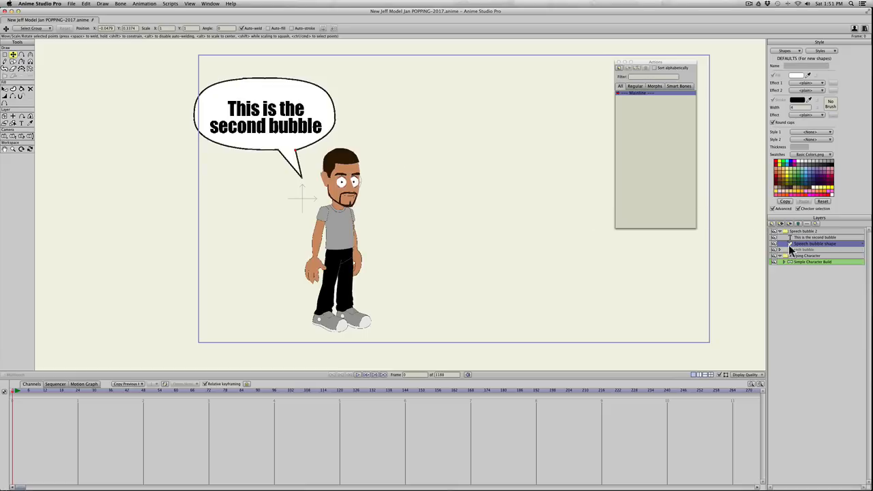
Nudge the second bubble's text layer upward to center it within the reshaped bubble
click(803, 237)
key(t)
drag(248, 123, 252, 116)
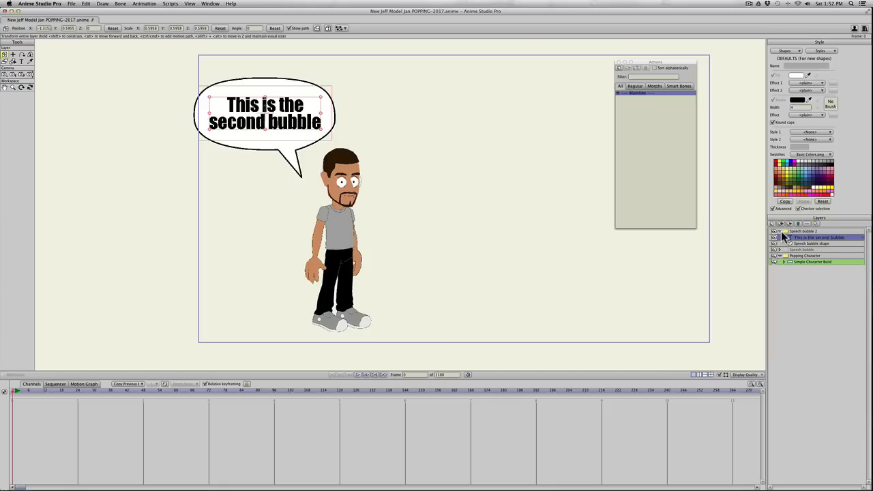
Collapse the "Speech bubble 2" group and make it invisible at frame 0
click(780, 232)
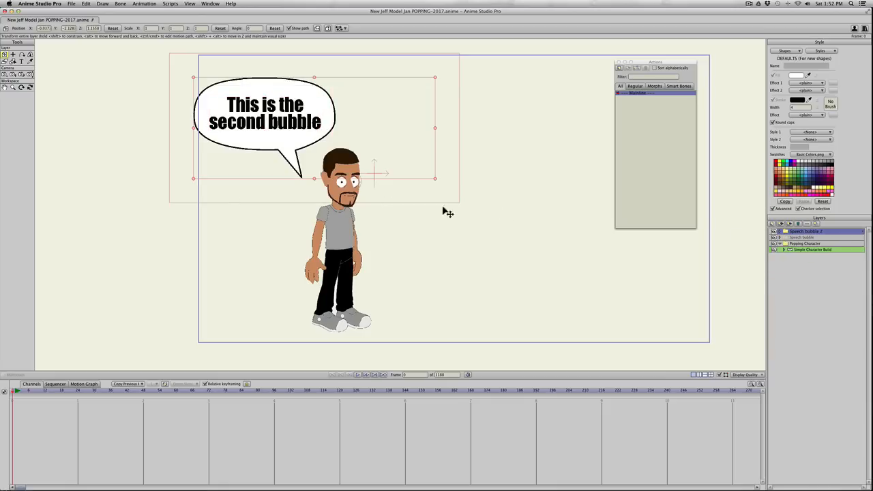
double_click(827, 230)
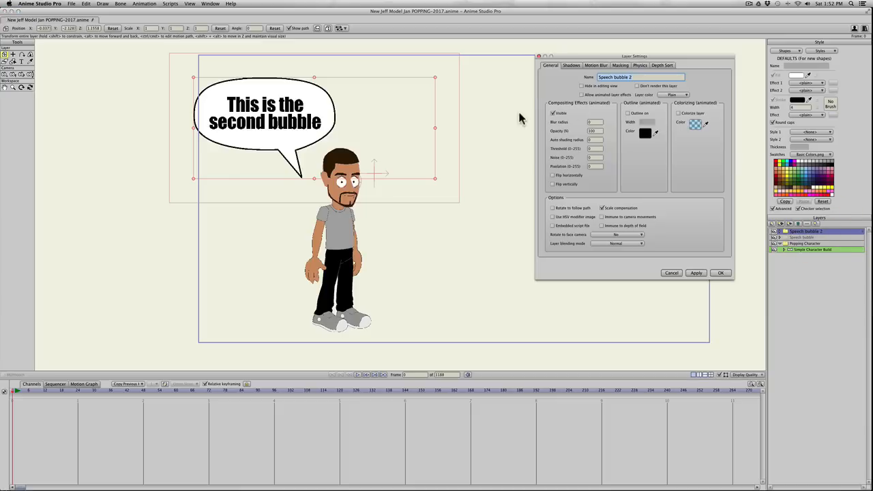
click(552, 113)
click(695, 272)
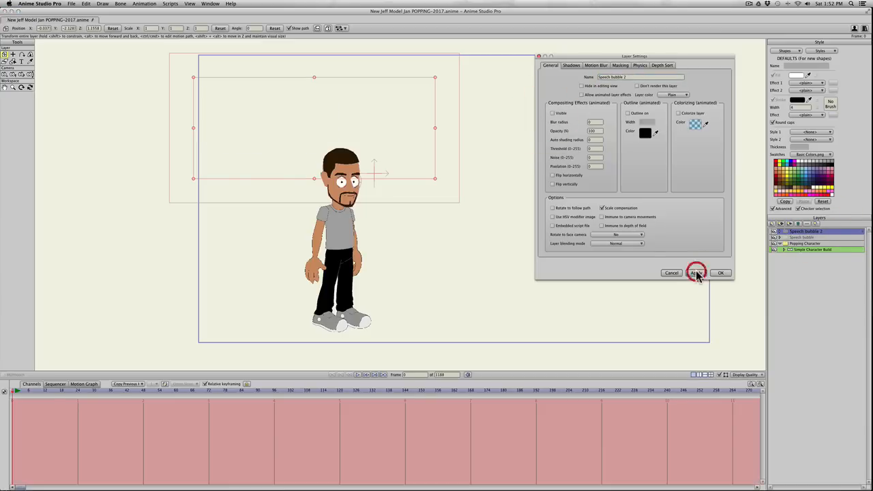
drag(20, 390, 238, 392)
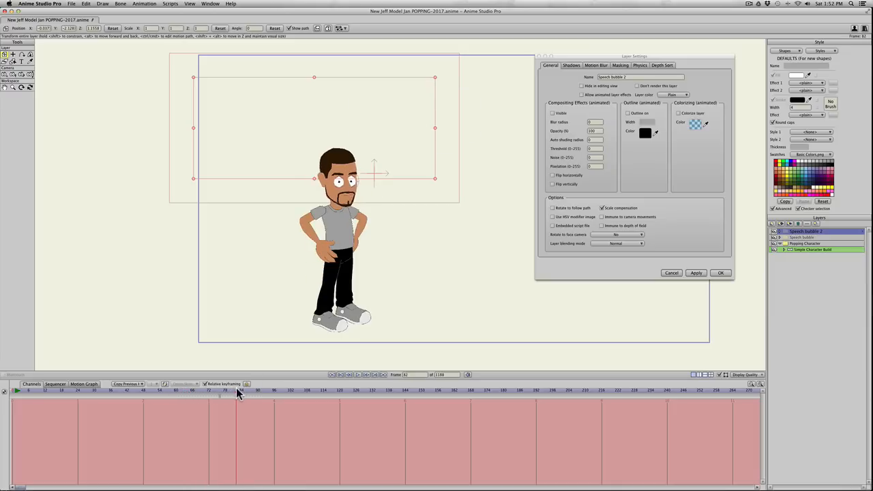
click(677, 273)
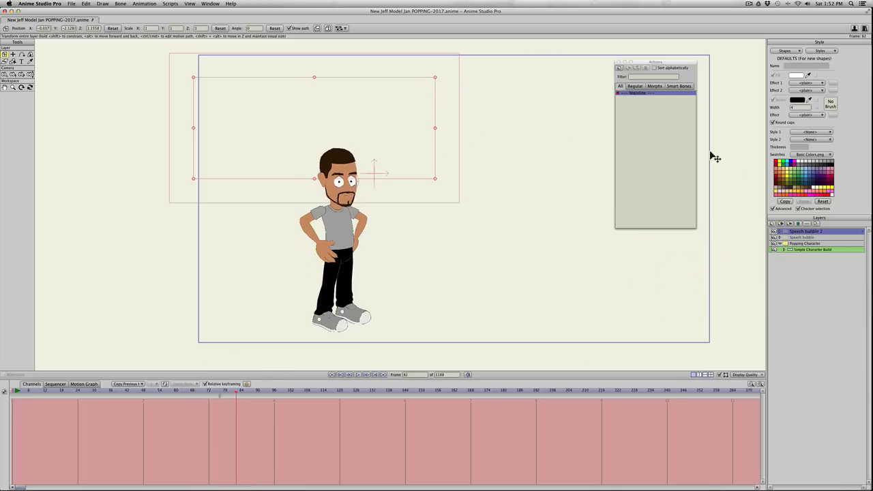
Make the "Speech bubble 2" group visible at frame 91, where the character's pointing action begins
click(794, 250)
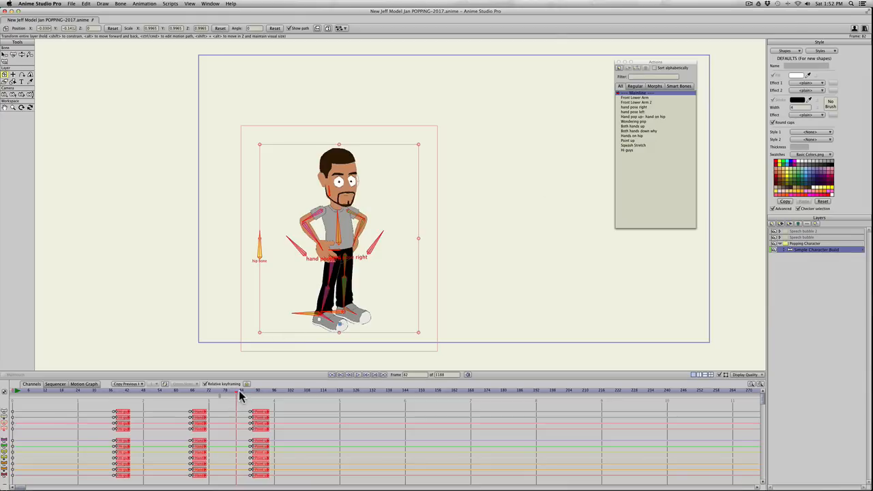
drag(239, 394, 260, 391)
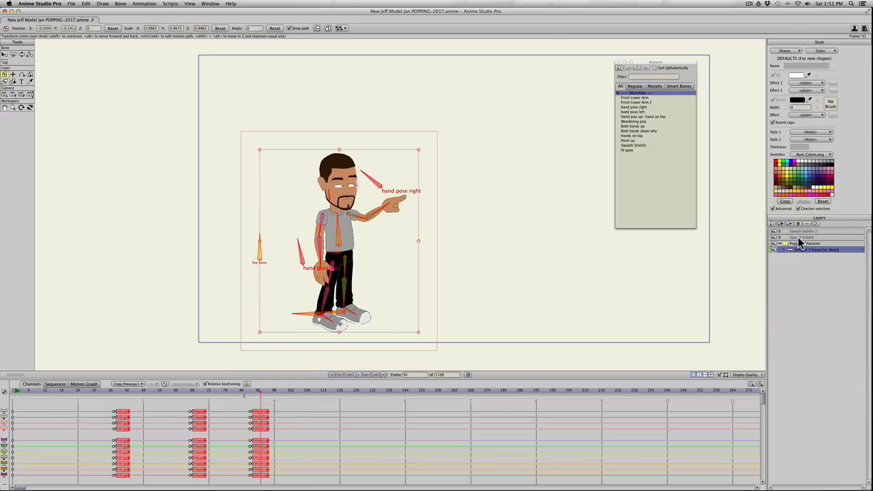
click(801, 231)
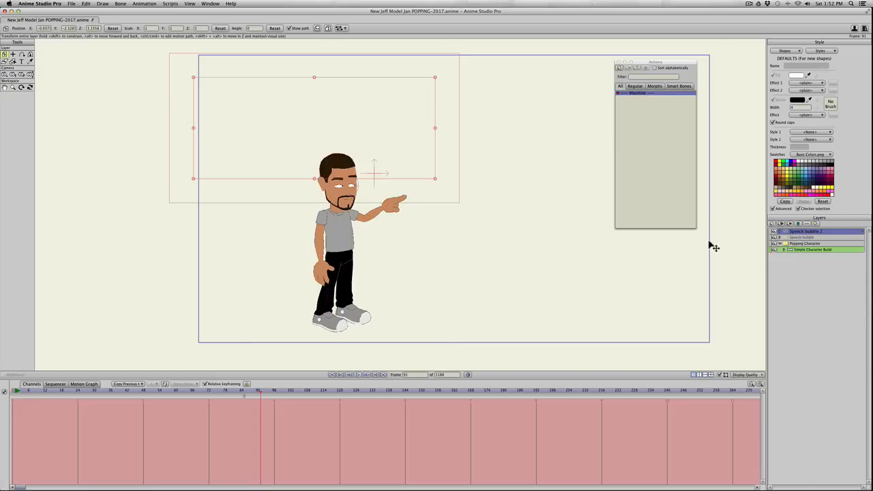
double_click(811, 233)
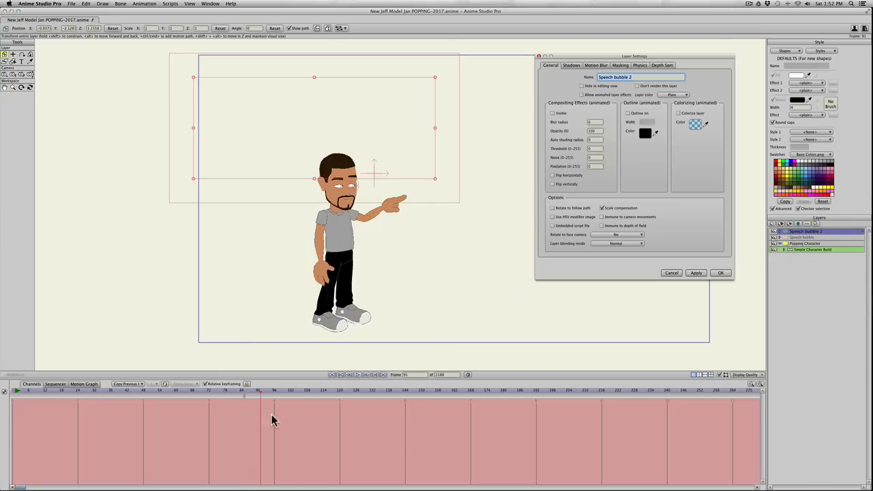
click(552, 113)
click(696, 273)
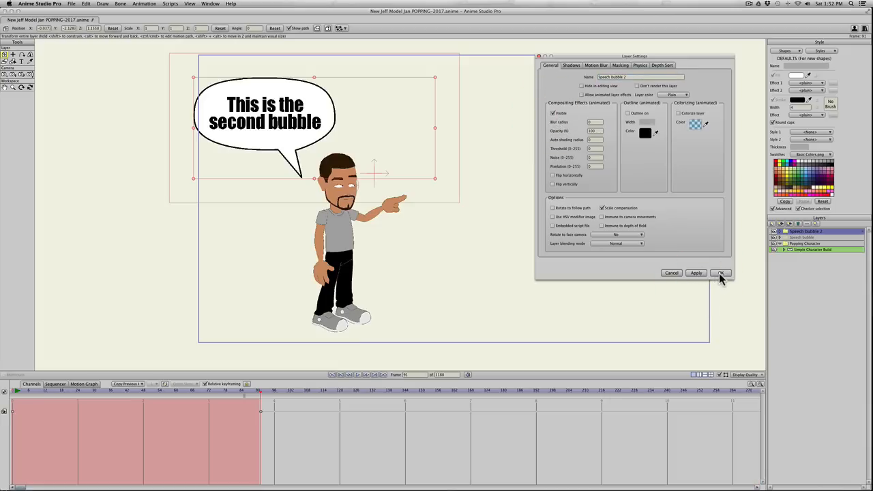
click(721, 273)
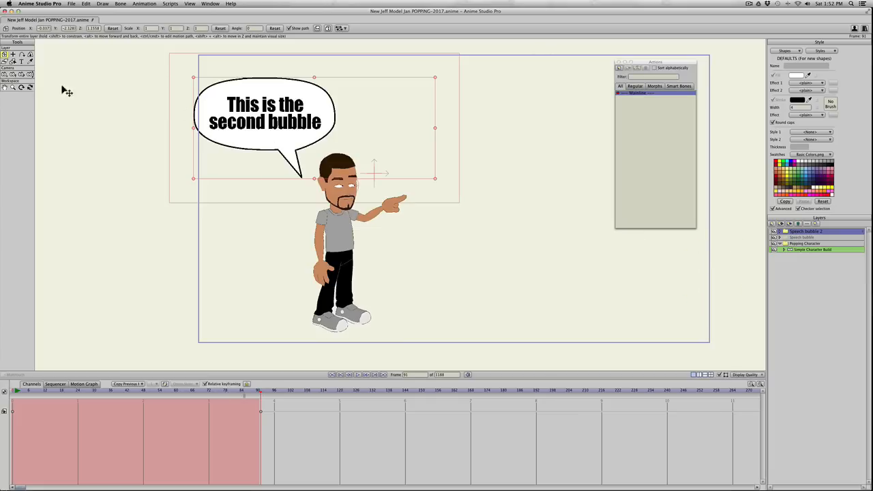
Set the "Speech bubble 2" origin at the tip of its tail and scale the group to about 0.78 at frame 91
click(12, 54)
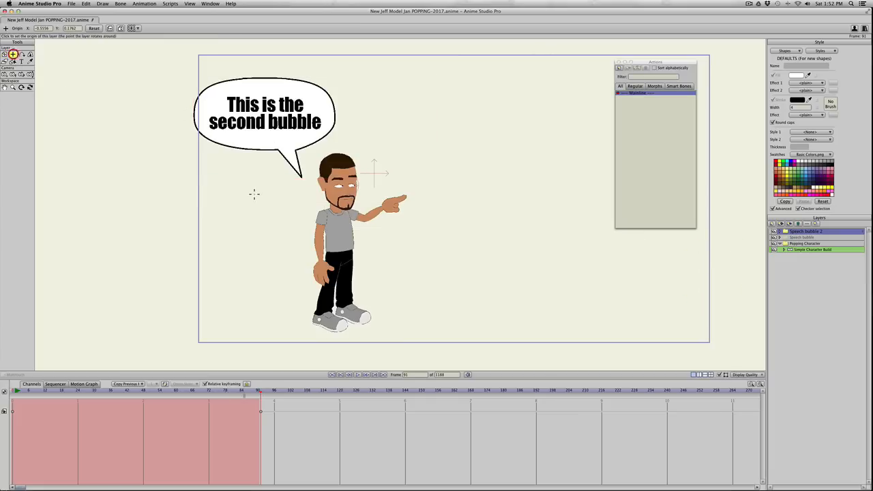
click(301, 177)
click(4, 56)
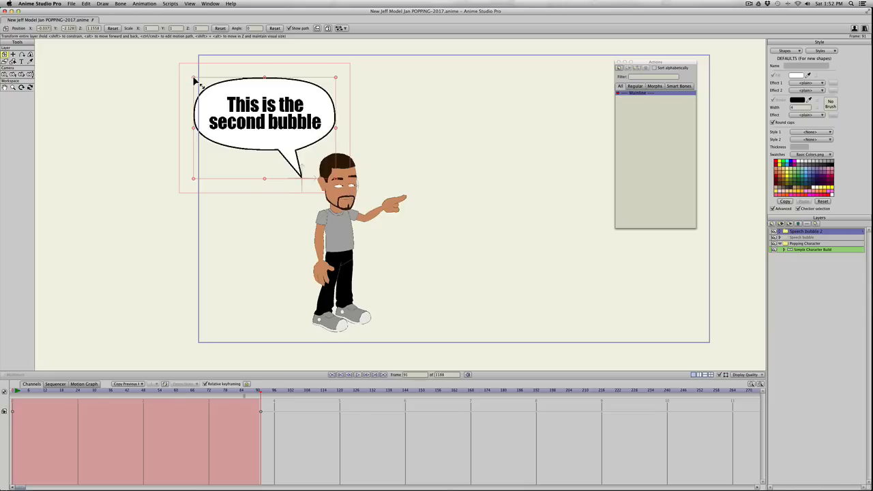
drag(194, 79, 218, 99)
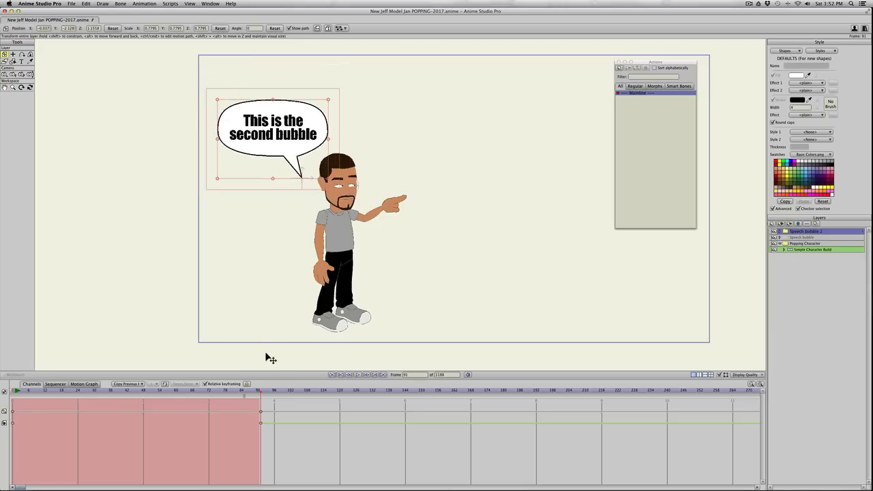
Key the "Speech bubble 2" scale at about 0.94 on frame 93 and about 0.9 on frame 94
key(Right)
key(Right)
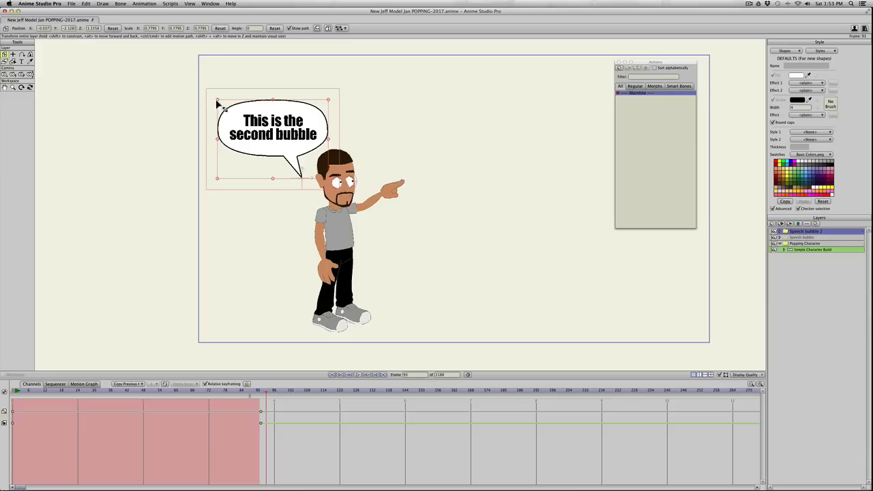
drag(218, 102, 206, 89)
click(202, 85)
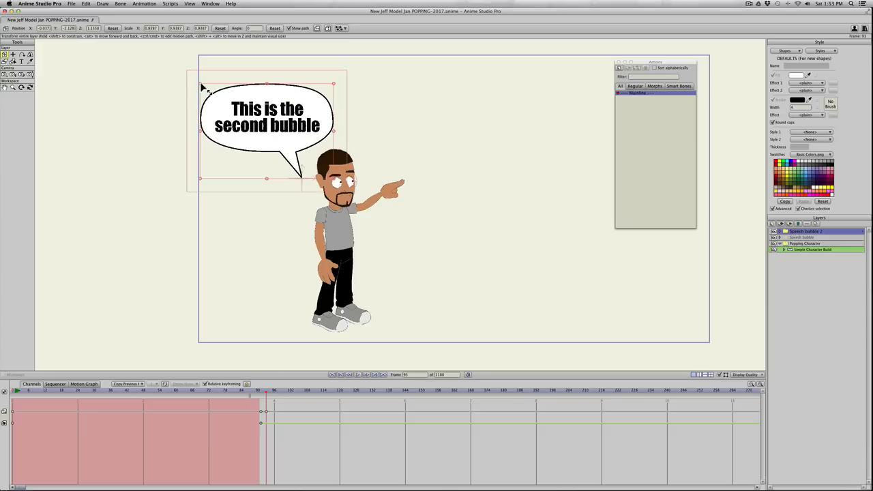
key(Right)
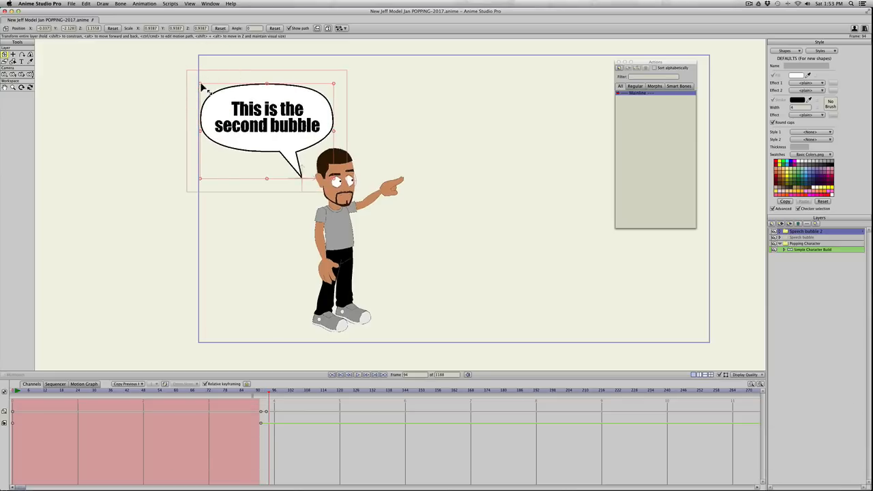
drag(201, 84, 205, 88)
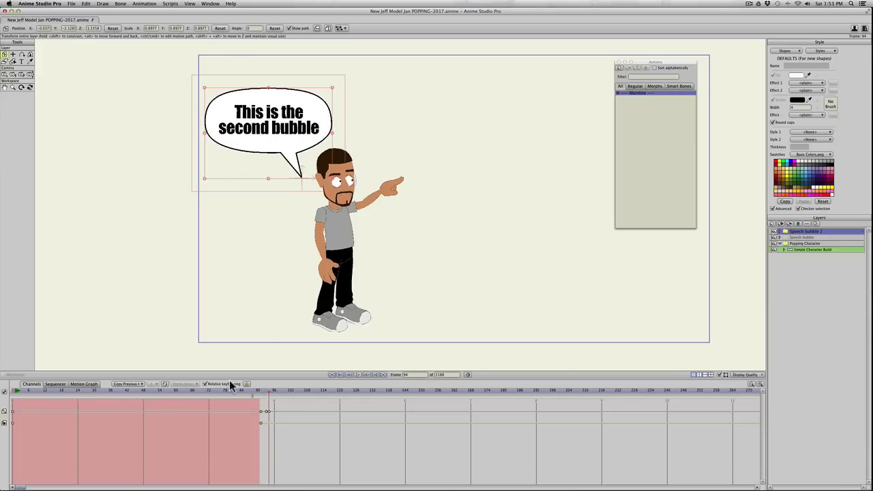
Play back the second bubble's pop-in several times from just before frame 91 to check its timing
click(256, 391)
key(space)
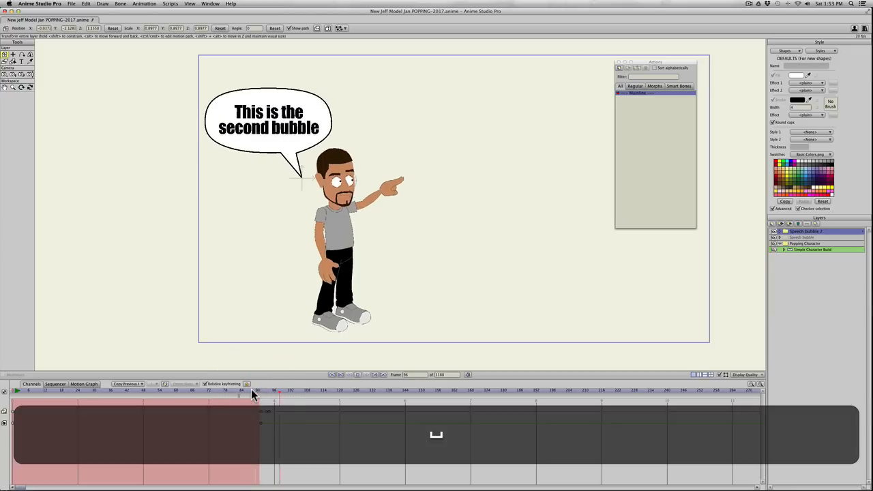
drag(246, 391, 285, 393)
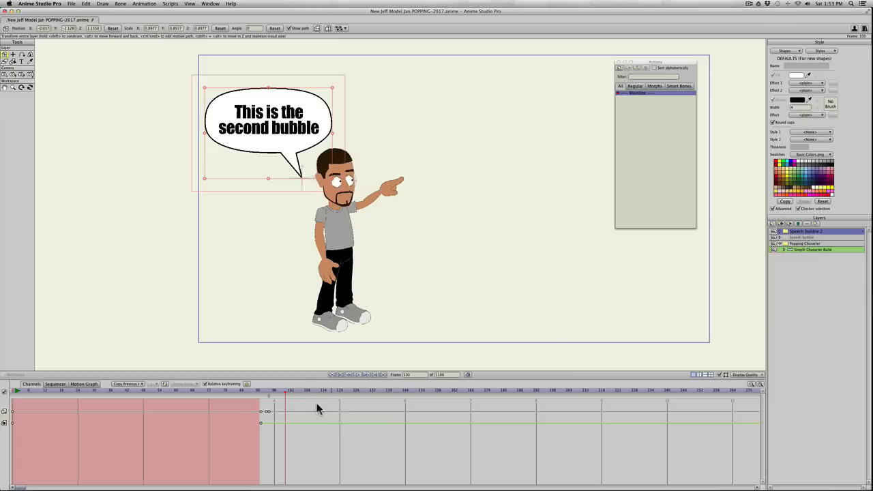
click(254, 392)
key(space)
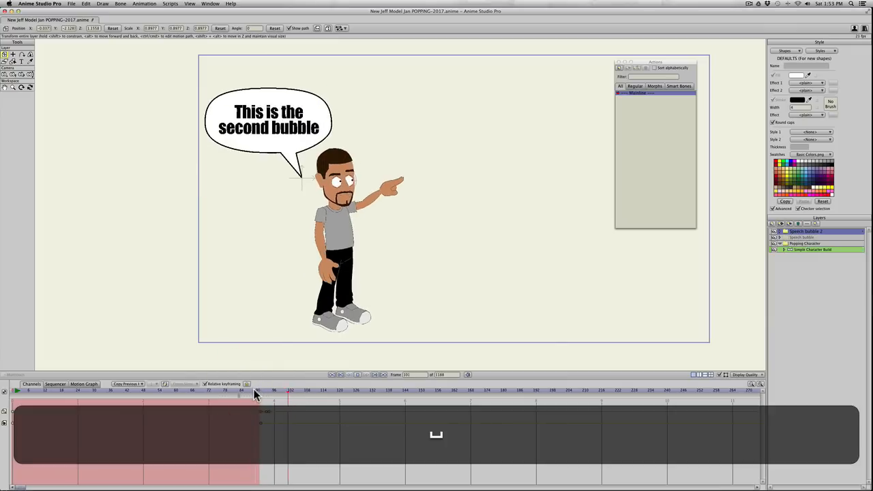
click(246, 390)
key(space)
key(space)
click(246, 391)
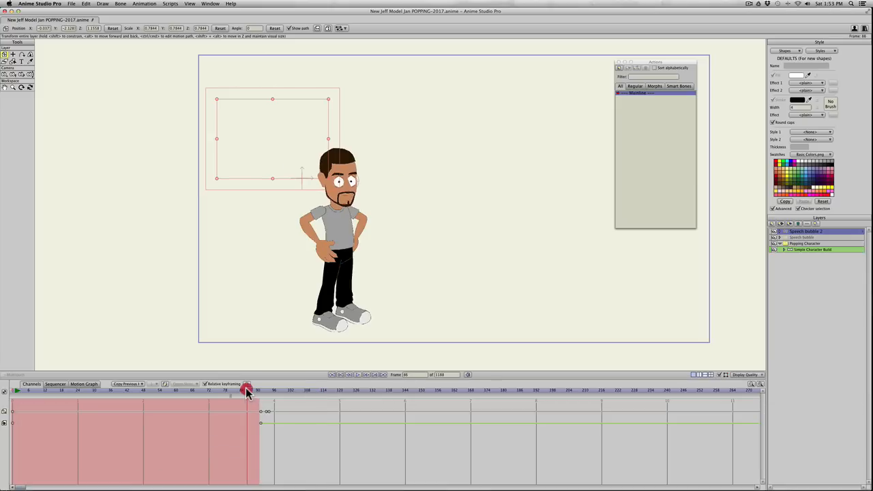
key(space)
key(space)
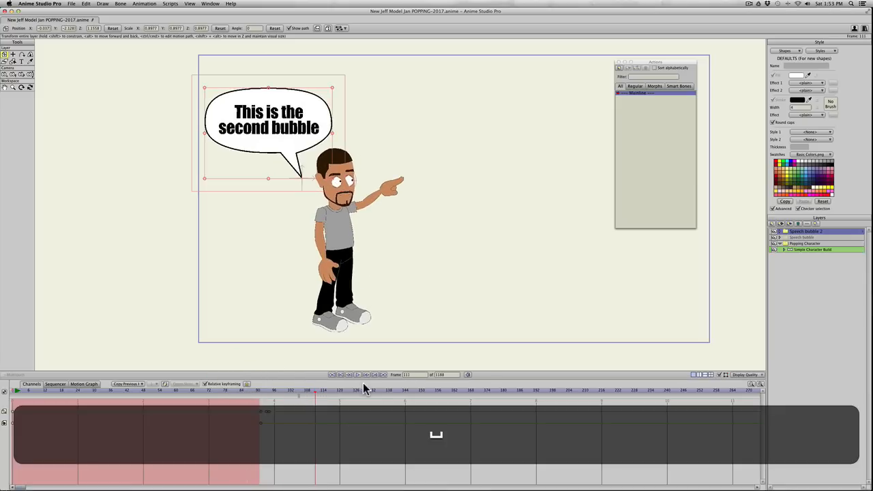
Make the "Speech bubble 2" group invisible from frame 111
double_click(827, 234)
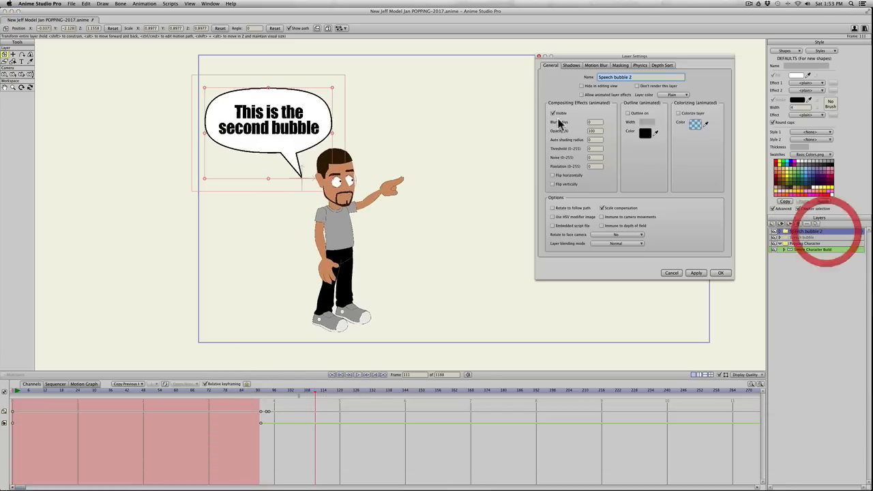
click(552, 112)
click(696, 272)
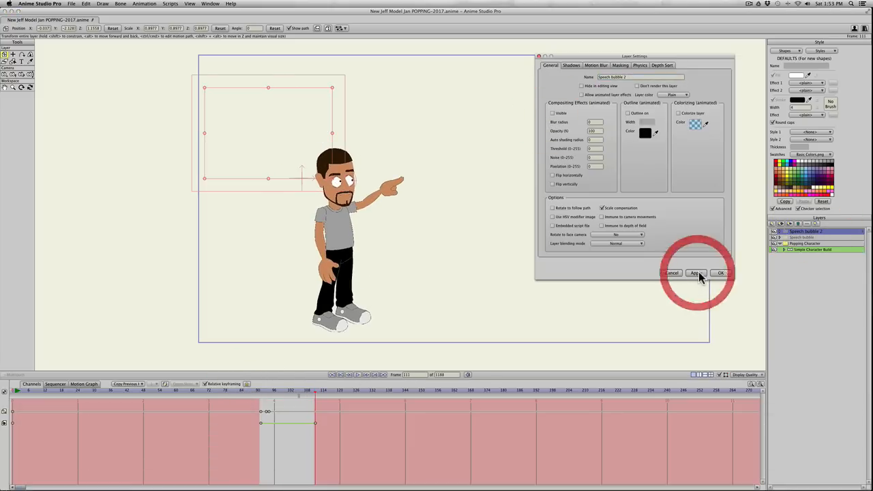
click(721, 273)
Insert the "Both hands down why" action on the "Simple Character Build" layer at frame 115
click(326, 393)
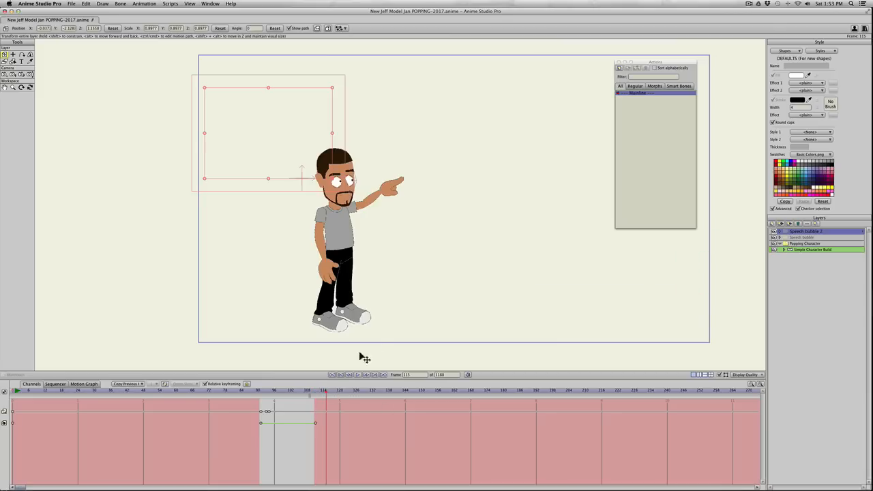
click(808, 249)
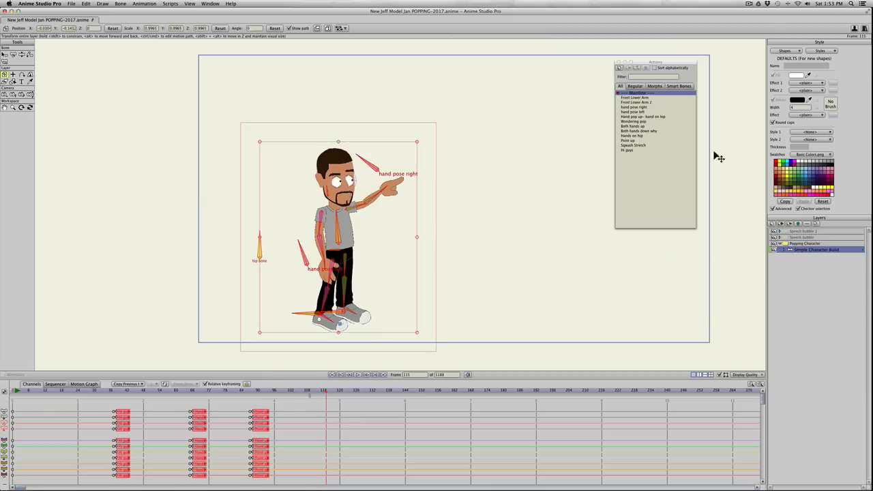
click(628, 131)
click(628, 68)
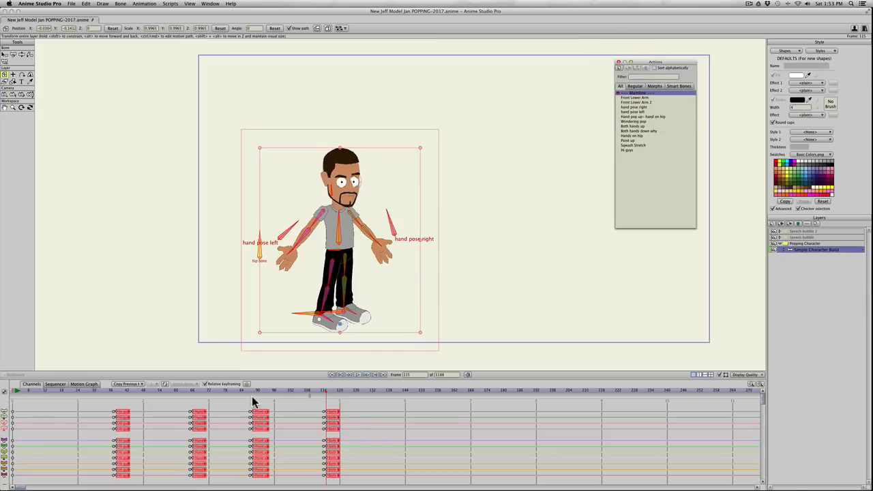
Preview the added "Both hands down why" action and shift all of its keys earlier to about frame 112
key(space)
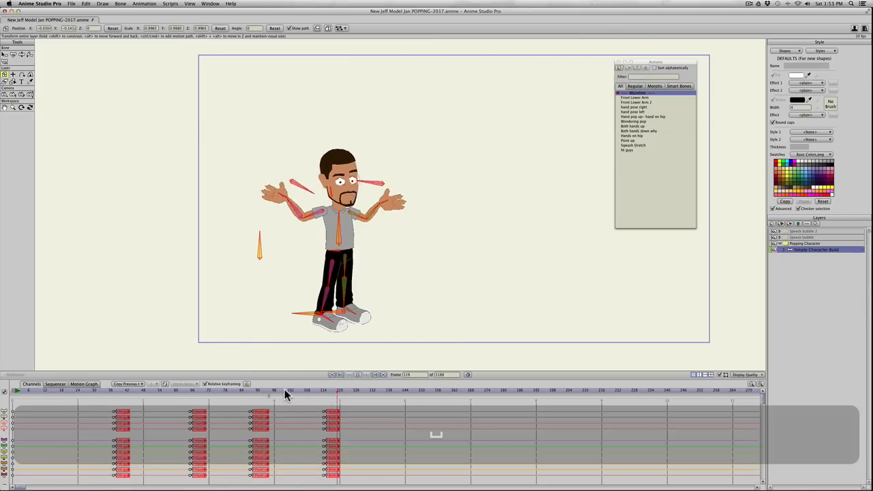
key(space)
drag(307, 409, 319, 476)
Move the "Speech bubble 2" pop-in scale keys and its visible key earlier so they start at frame 88
click(274, 390)
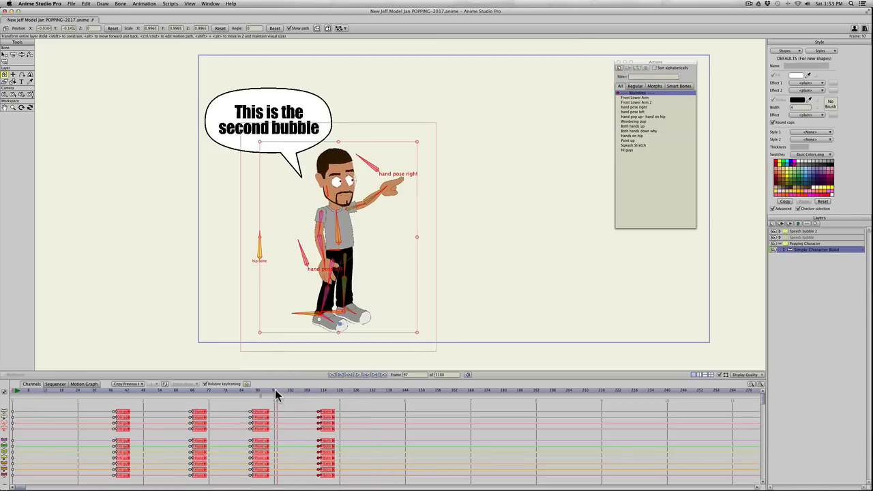
click(802, 231)
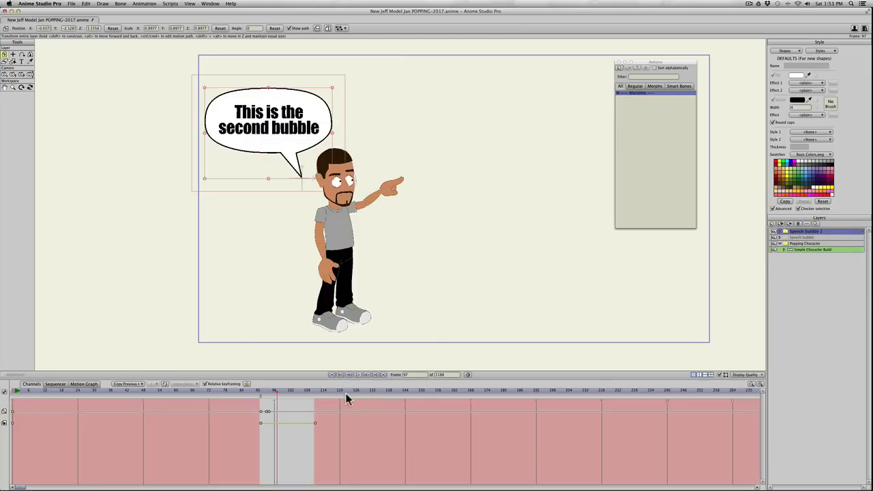
drag(255, 398, 254, 432)
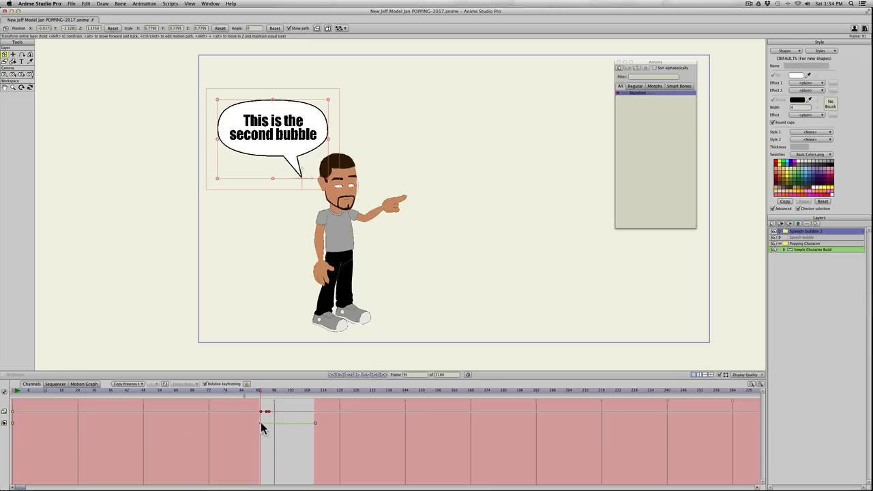
drag(260, 423, 251, 424)
drag(239, 394, 253, 395)
click(260, 413)
shift+click(263, 413)
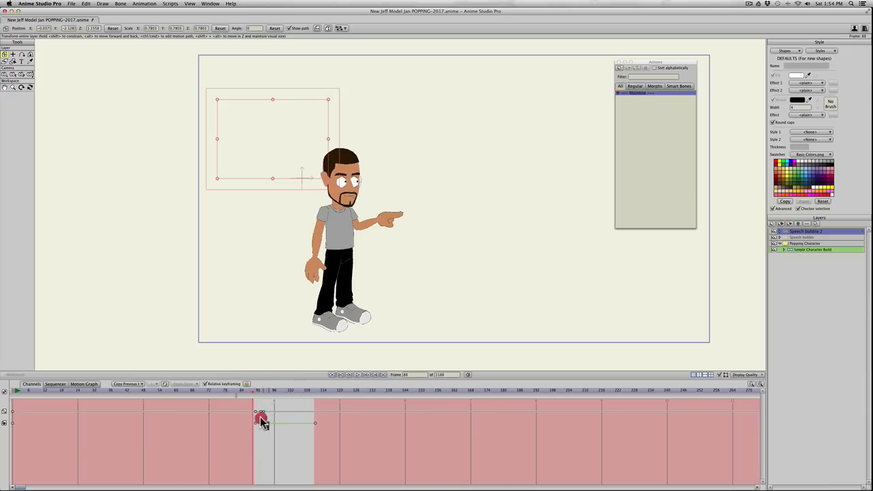
shift+click(255, 411)
shift+click(255, 422)
drag(254, 427, 253, 427)
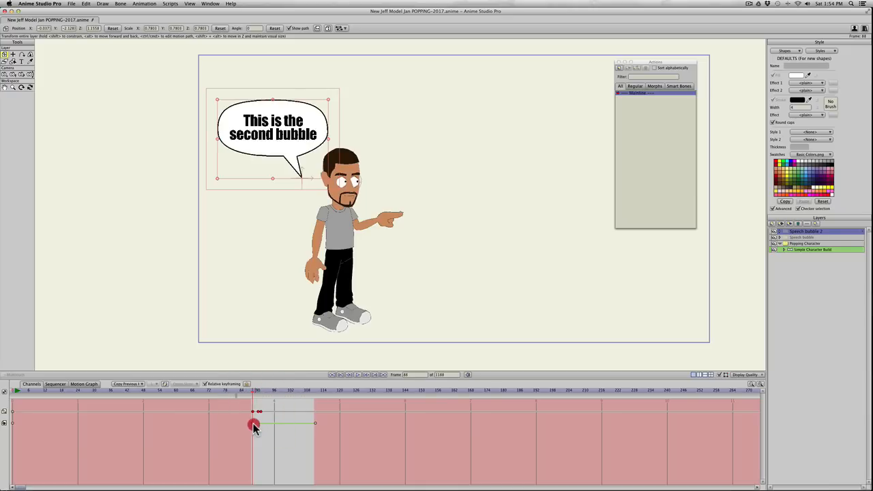
Move the "Speech bubble 2" hide key earlier to about frame 103 and play back the bubble's timing
drag(238, 390, 314, 393)
drag(316, 423, 293, 424)
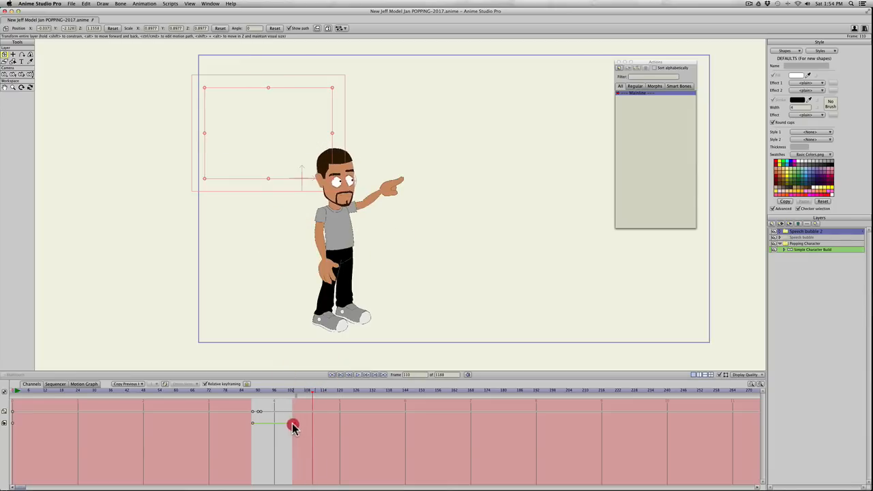
click(240, 390)
key(space)
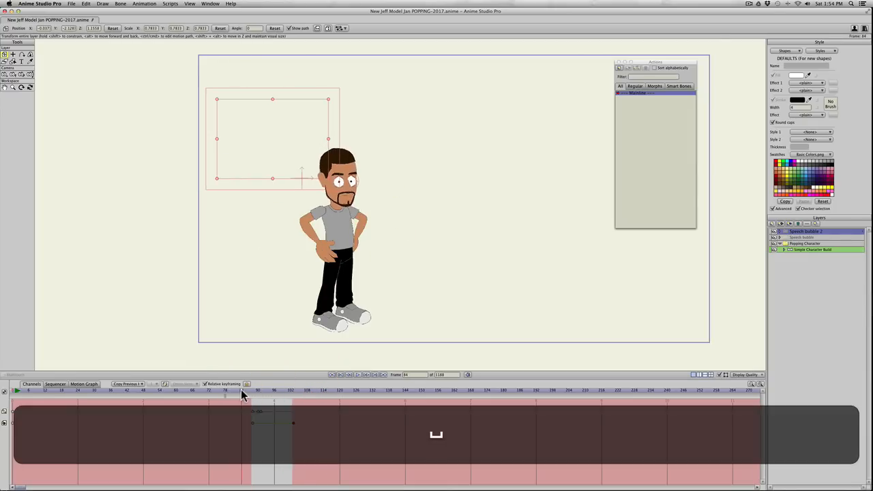
key(space)
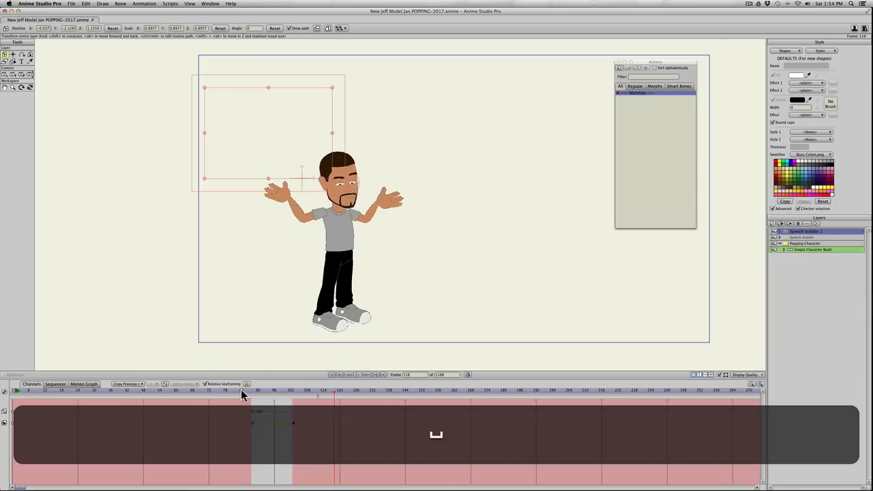
key(space)
key(space)
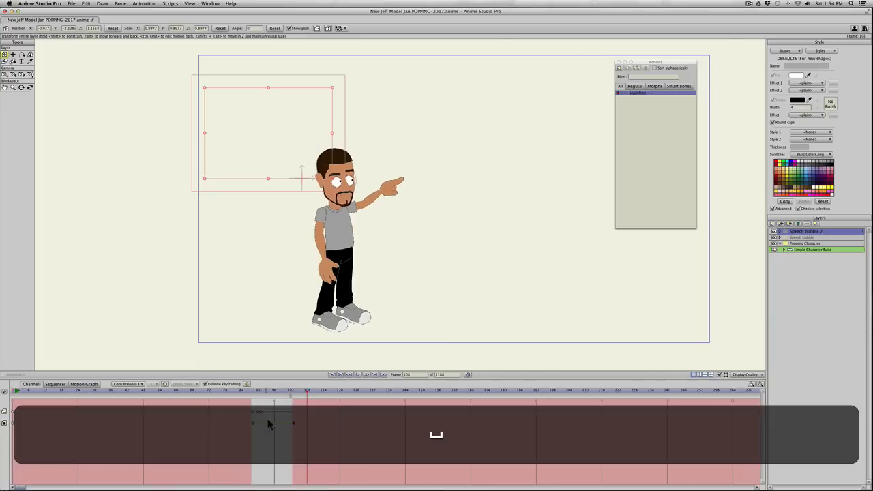
Shift all "Speech bubble 2" pop-in and visibility keys together so they start at frame 89, and play back the result
drag(301, 438, 255, 394)
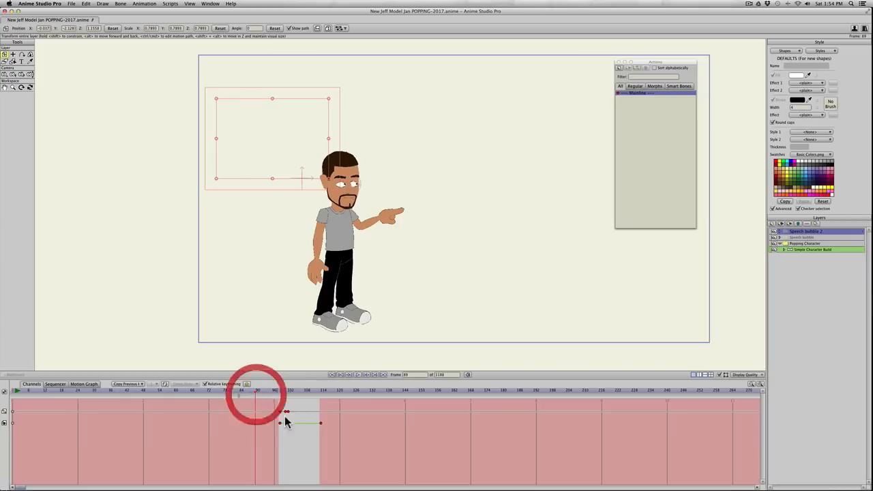
drag(320, 429, 296, 423)
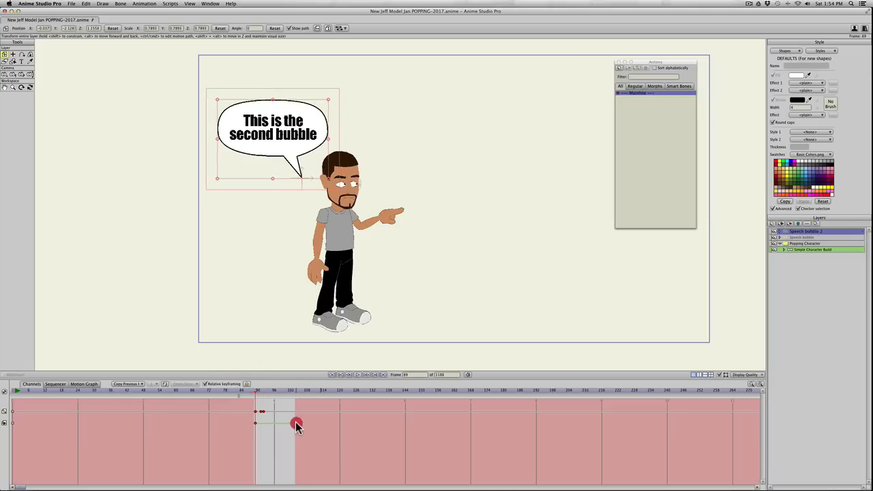
click(246, 394)
key(space)
key(space)
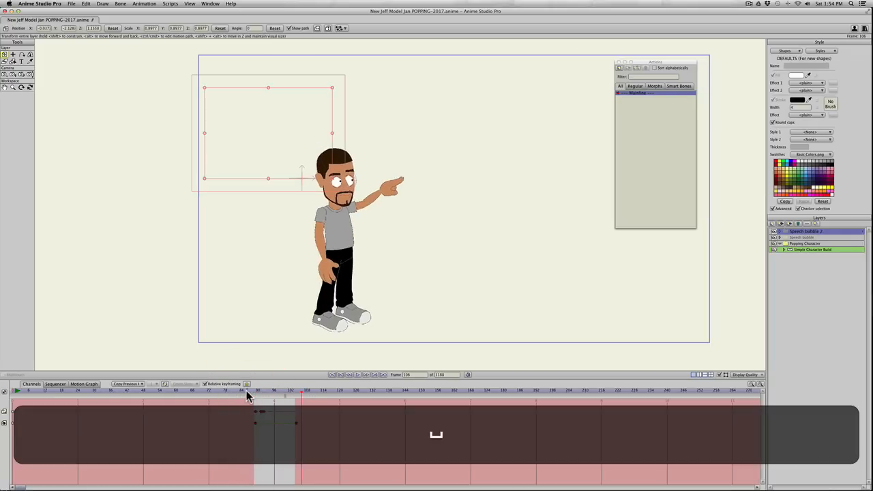
Shift the character's "Both hands down why" action keys earlier to about frame 109 and play back the motion
drag(246, 394, 318, 399)
click(792, 250)
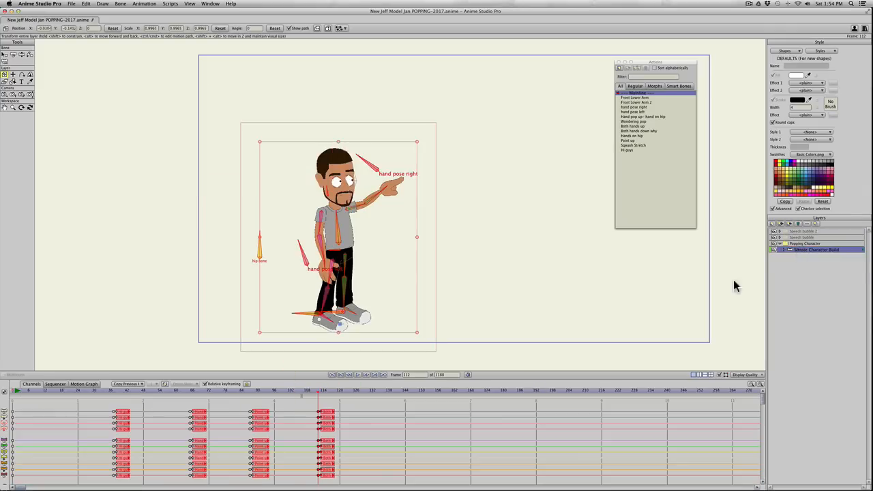
drag(310, 479, 369, 390)
drag(321, 416, 312, 416)
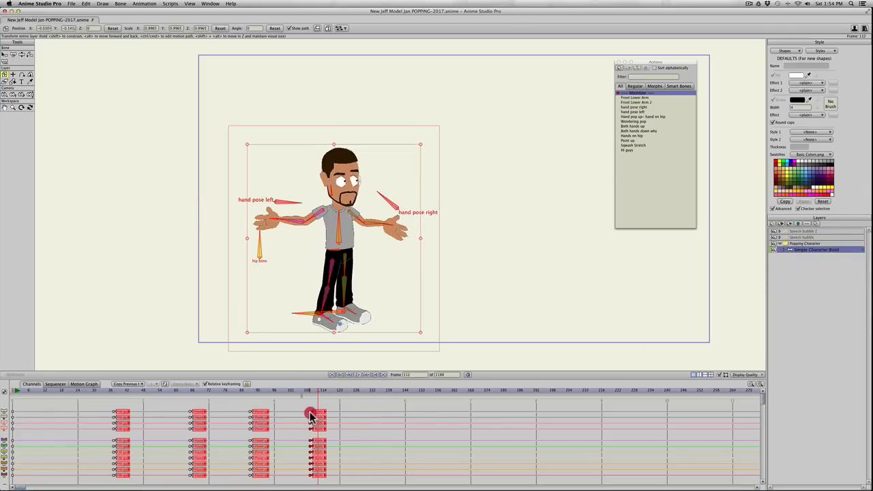
click(299, 391)
key(space)
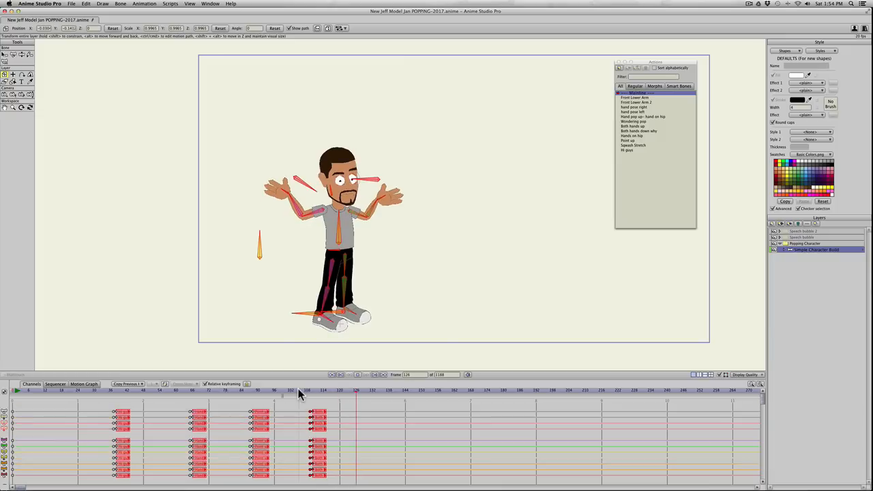
key(space)
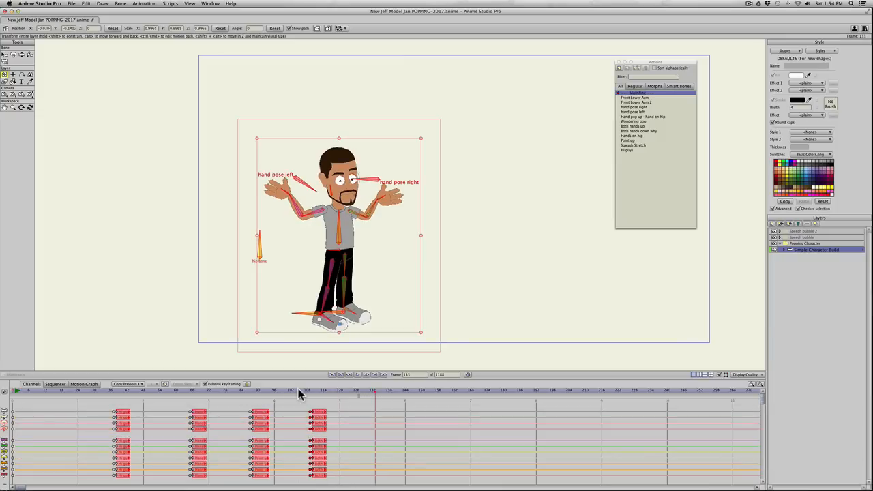
Insert the "Wondering pop" action on the character layer at frame 130 and play it back
drag(327, 391, 376, 393)
drag(334, 392, 367, 393)
click(627, 121)
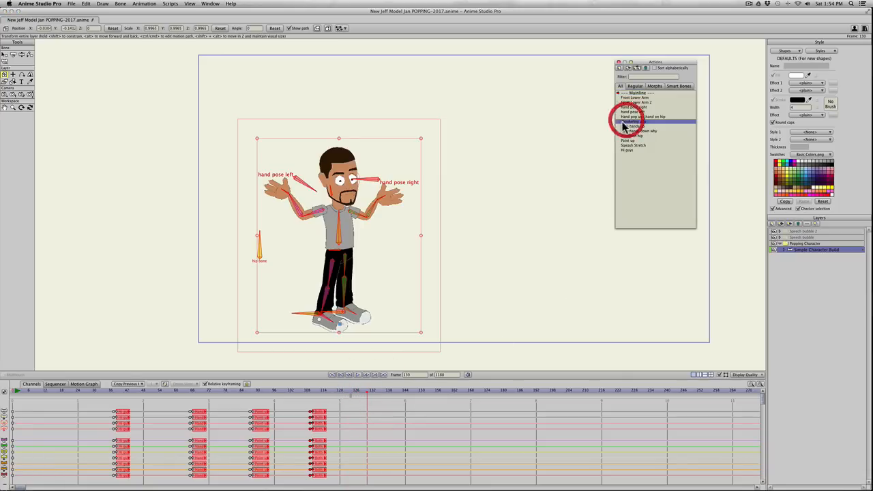
click(629, 71)
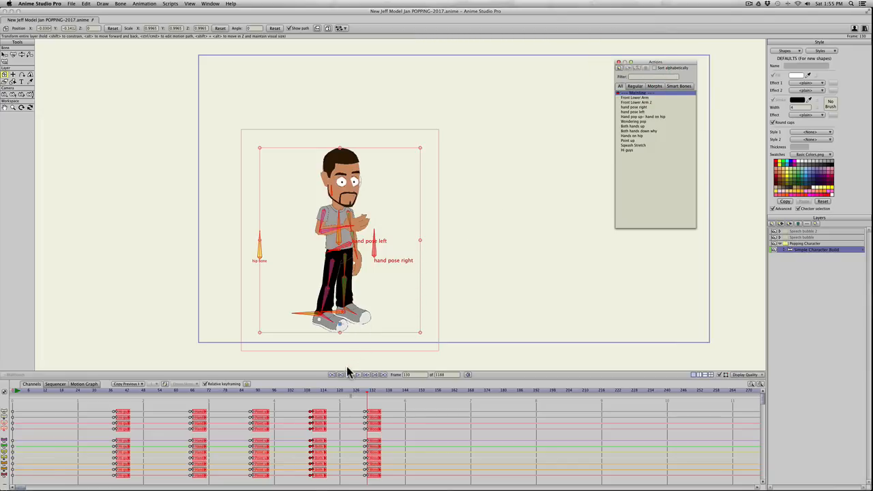
key(space)
click(358, 392)
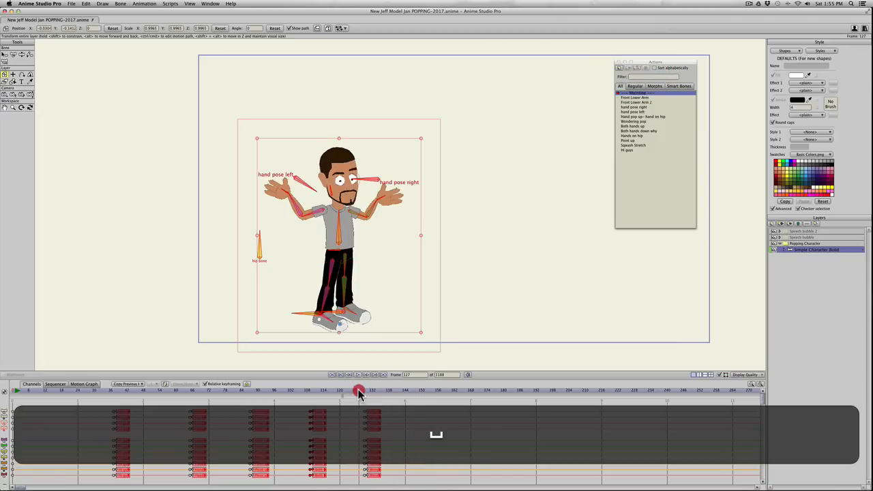
key(space)
key(space)
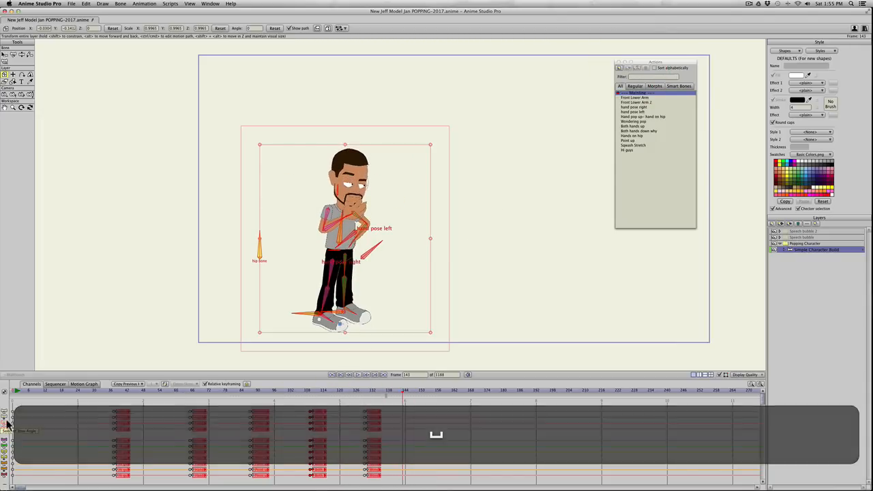
Duplicate the "Speech bubble 2" group at frame 0 and name the copy "Thought bubble"
click(15, 390)
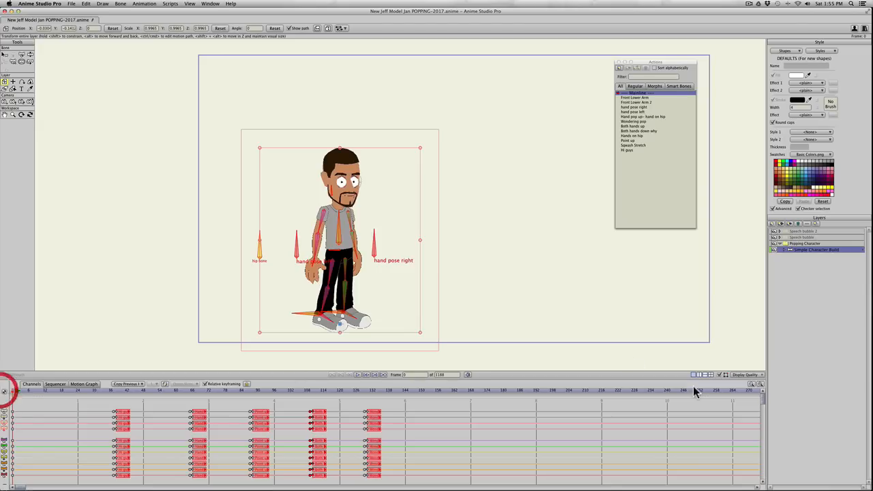
click(795, 231)
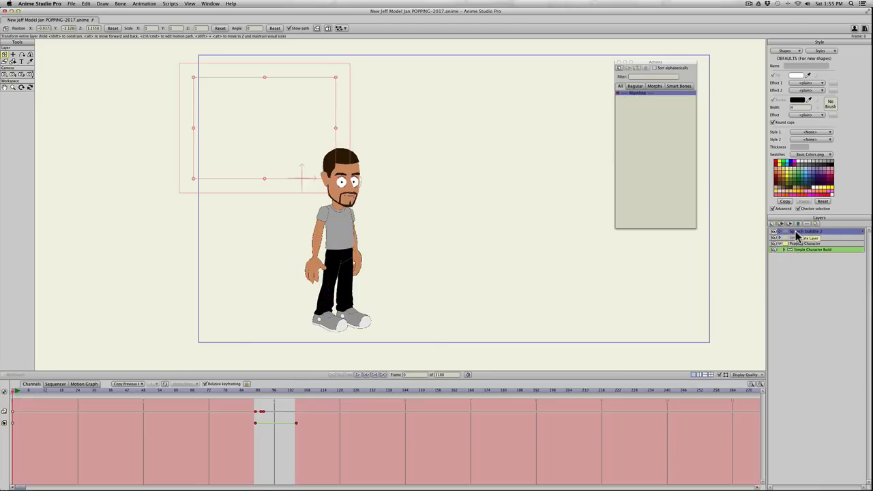
click(780, 223)
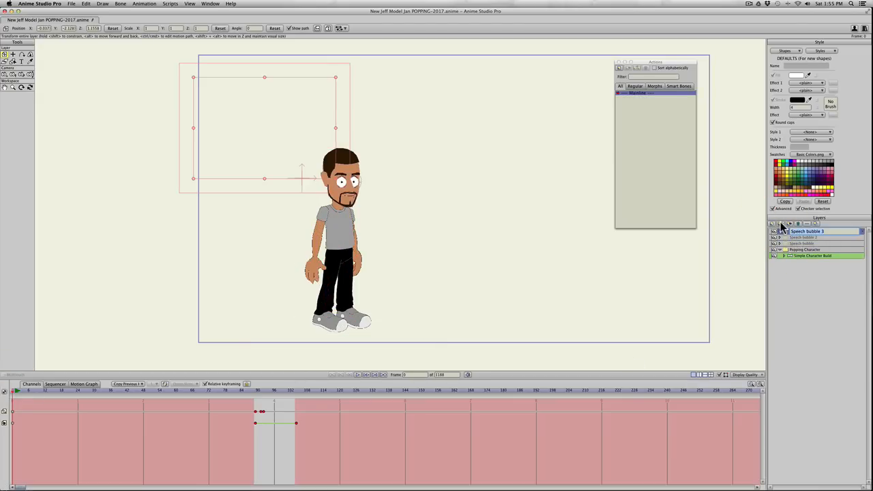
double_click(801, 231)
text(Thought)
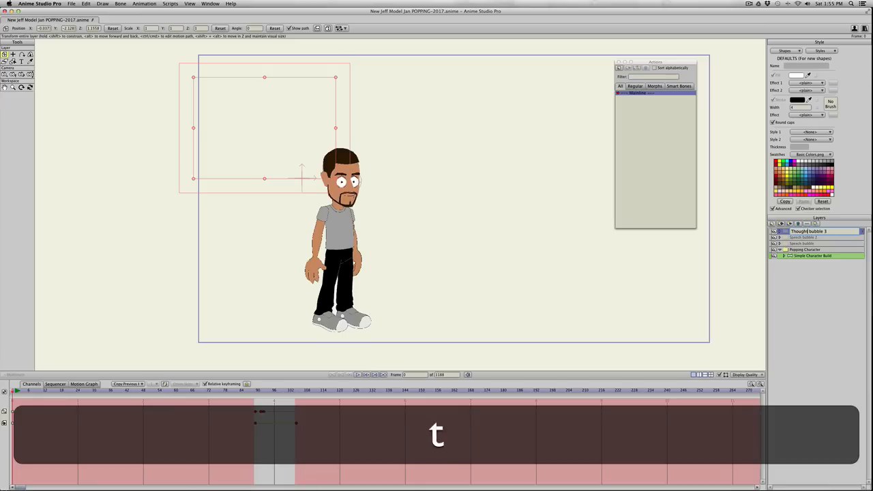
key(BackSpace)
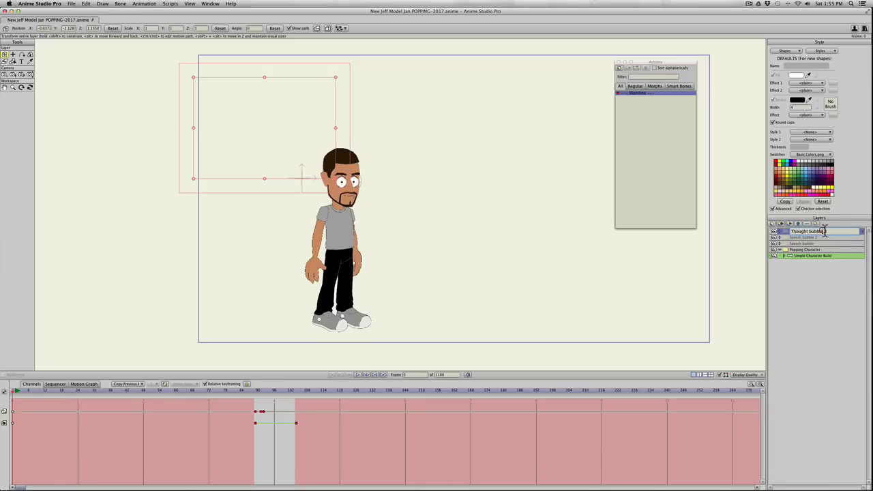
click(831, 230)
key(BackSpace)
key(BackSpace)
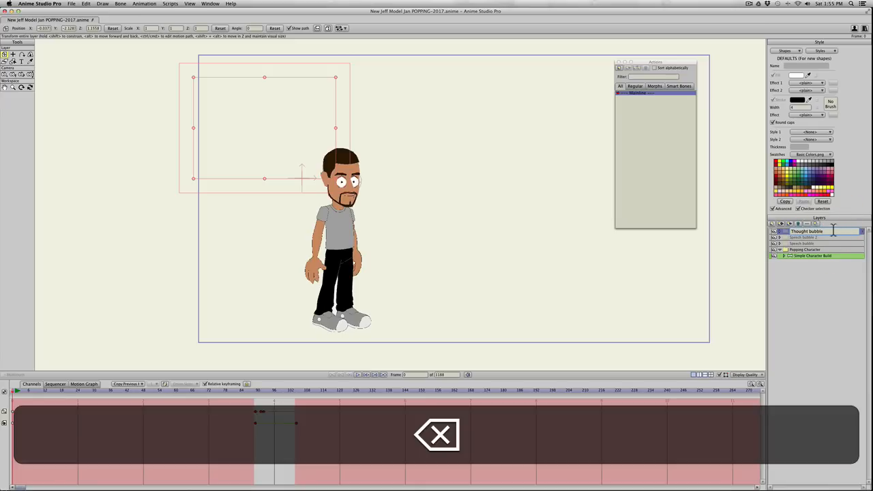
key(BackSpace)
click(830, 234)
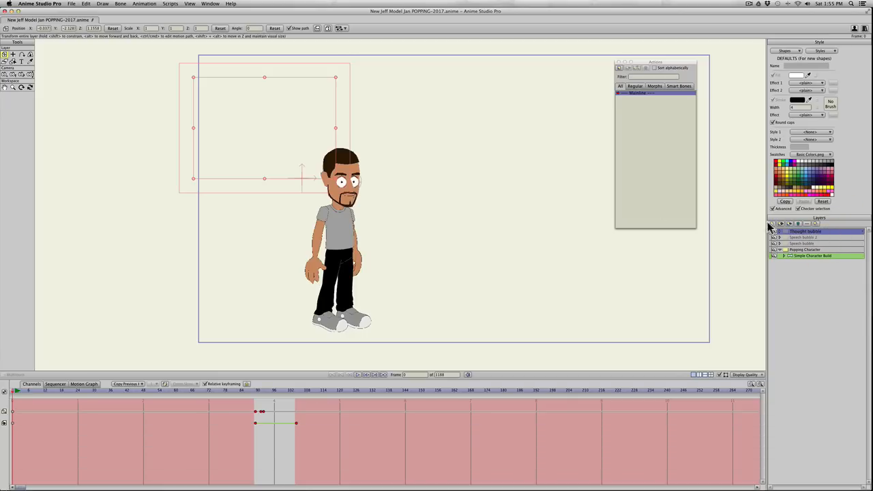
Clear the animation from the "Thought bubble" group, including its sub-layers
click(144, 3)
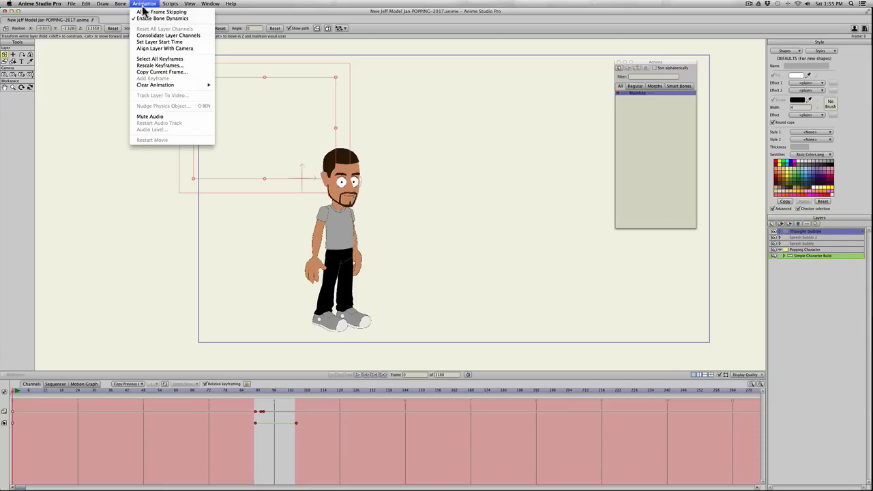
mouse_move(161, 85)
click(260, 87)
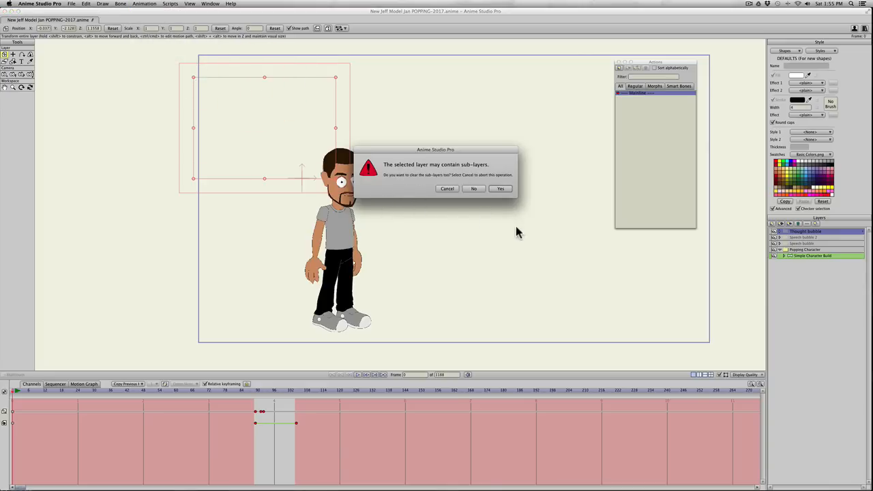
click(499, 189)
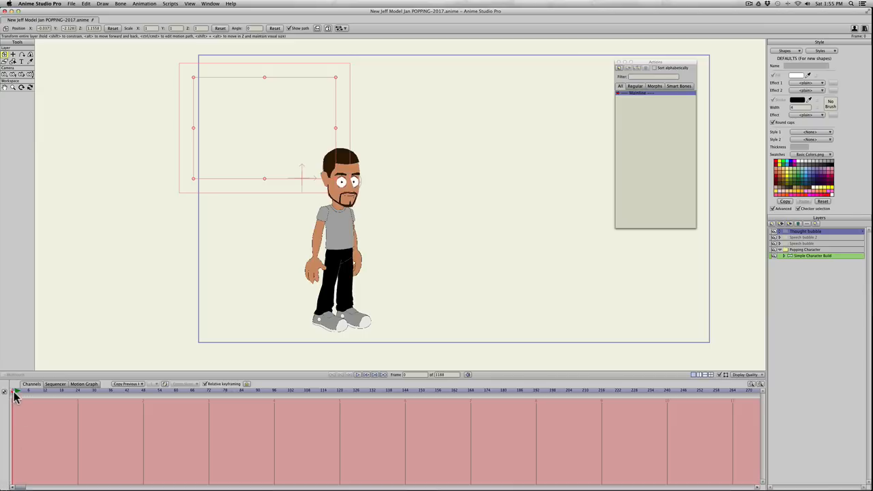
Make the "Thought bubble" group visible at frame 0
double_click(829, 232)
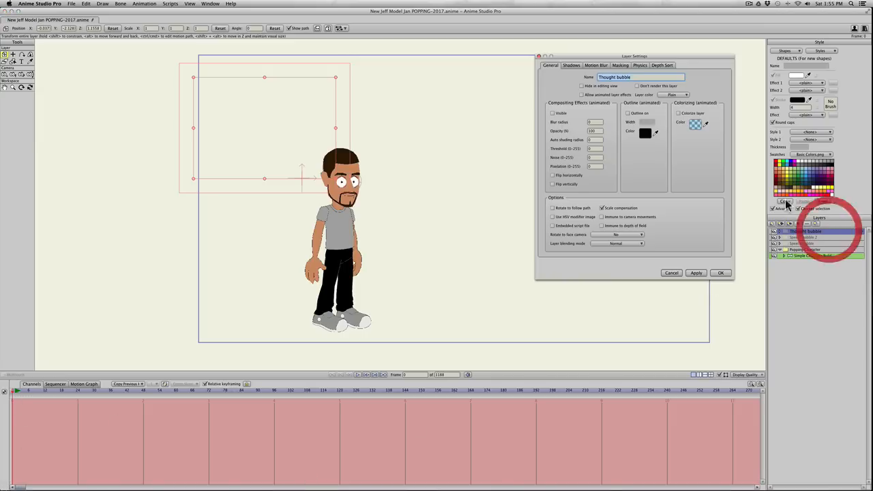
click(552, 112)
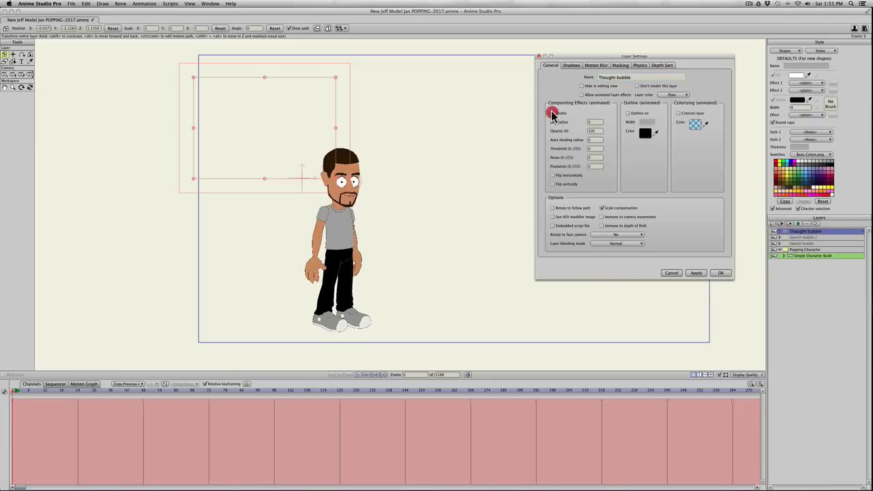
click(695, 273)
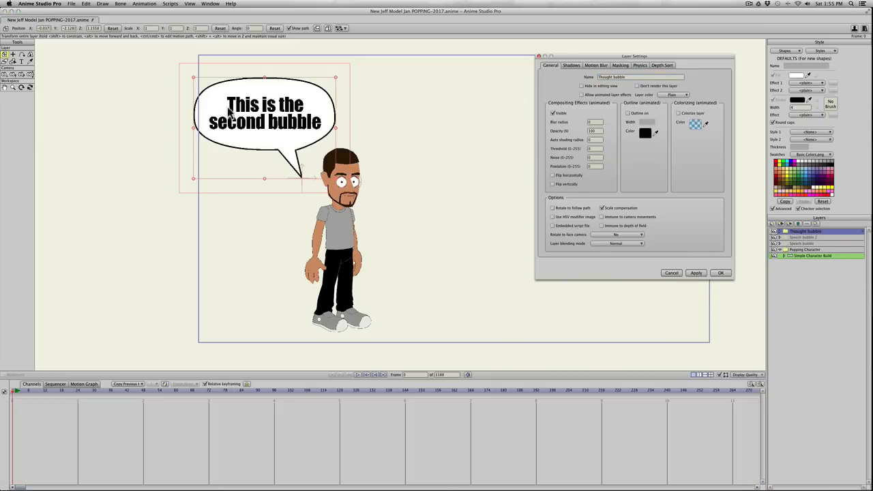
click(719, 274)
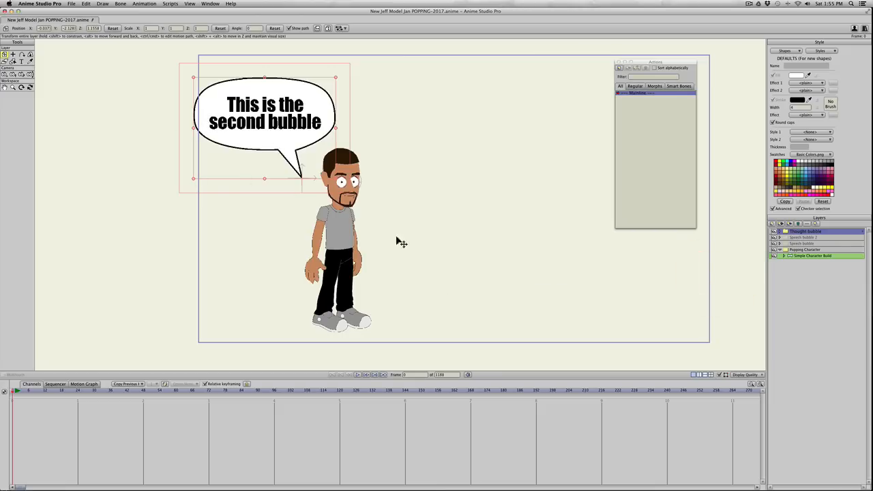
Change the text inside the "Thought bubble" group to "I wonder if this" and "is good?" on two lines
click(780, 232)
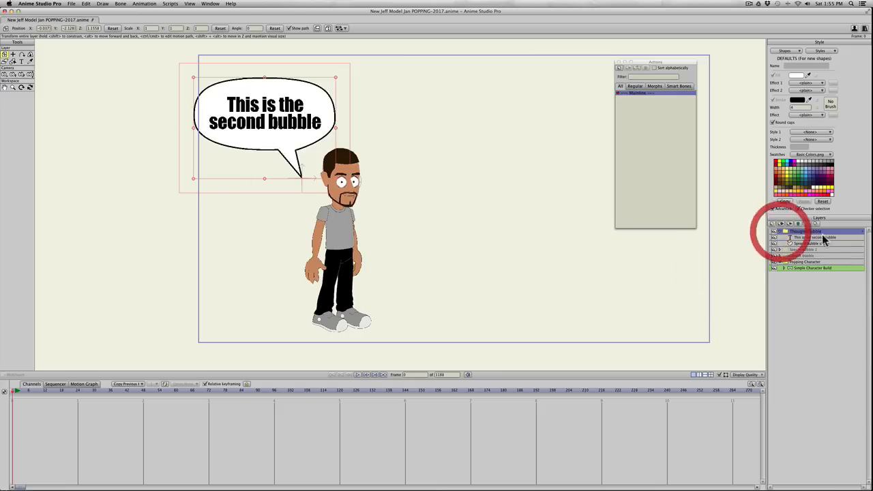
click(801, 237)
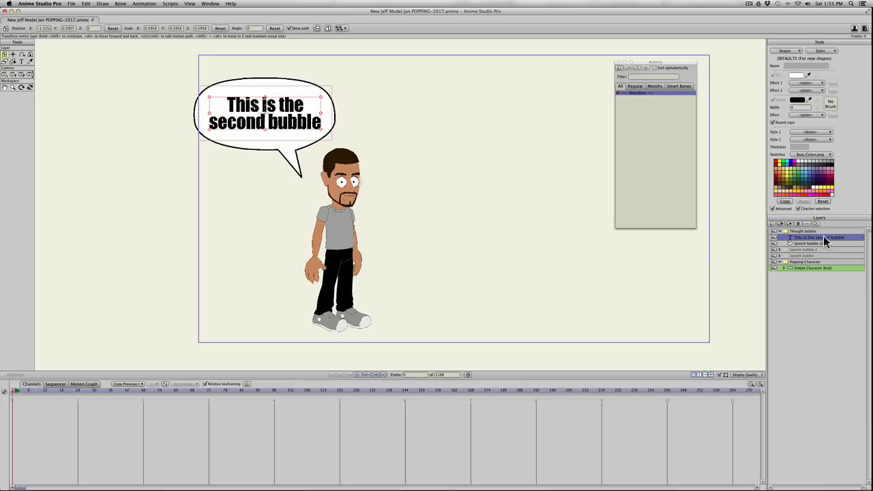
double_click(833, 239)
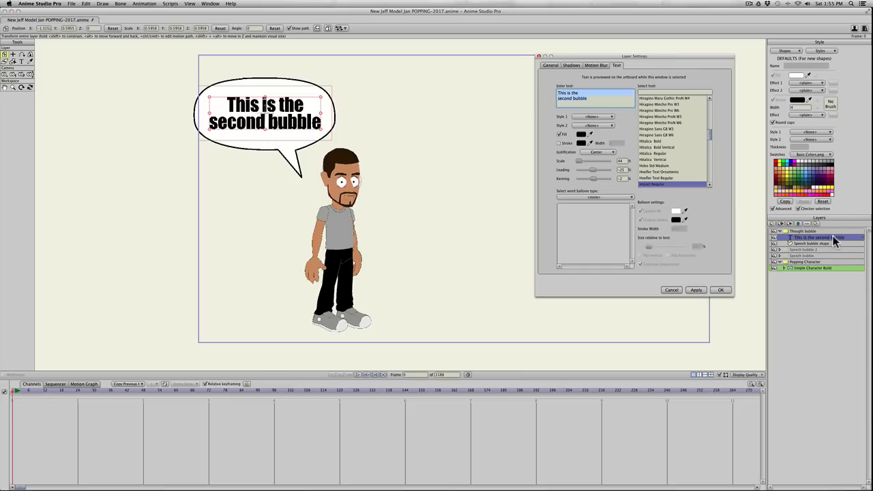
text(I)
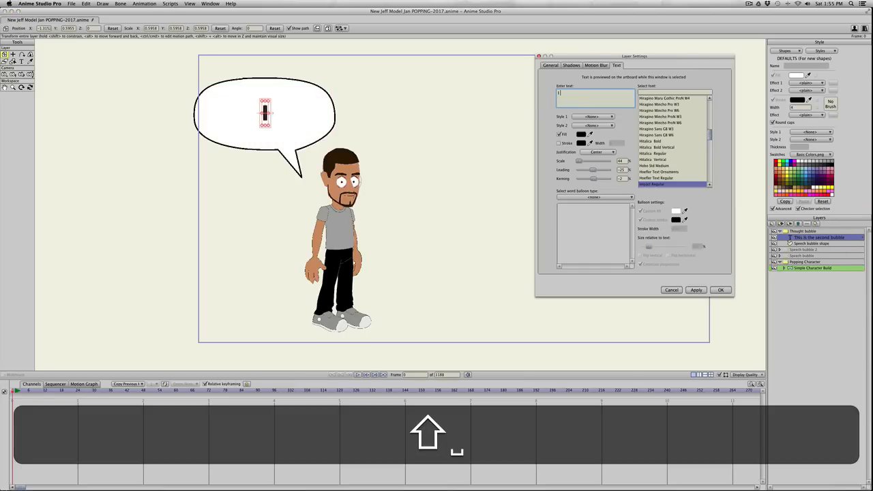
text( wonder )
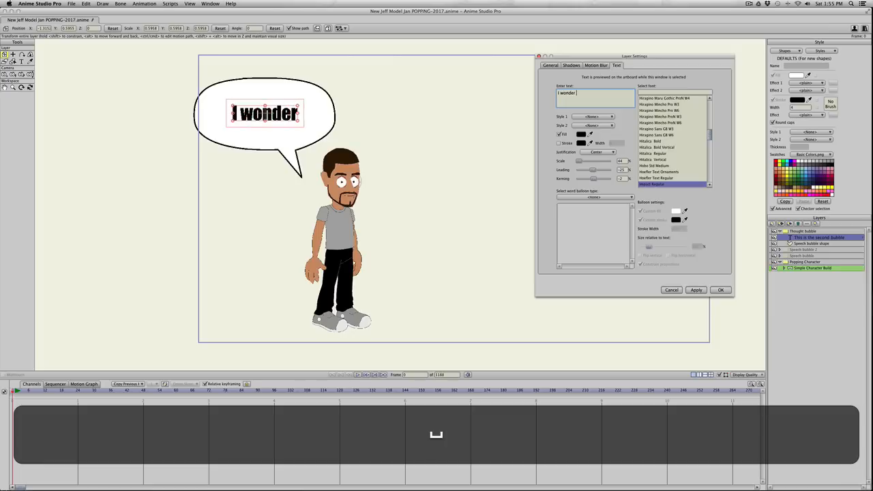
text(if )
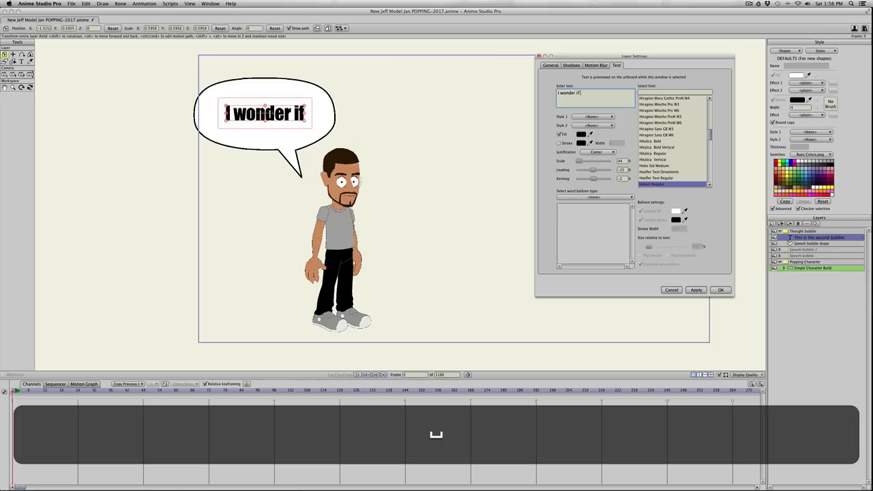
text(this)
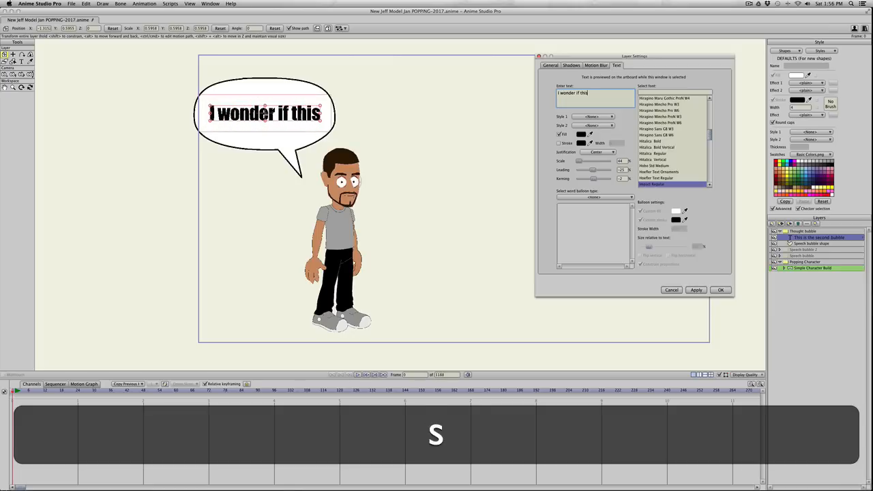
key(Return)
text(is )
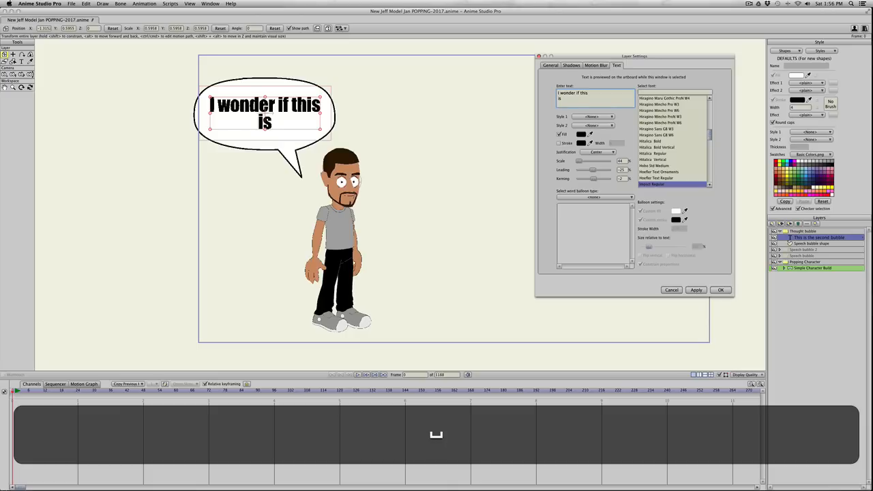
text(good.)
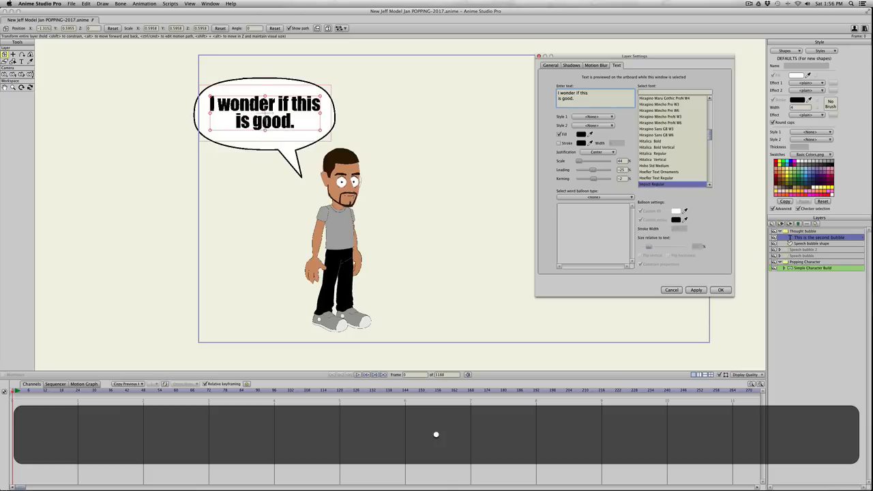
key(shift+BackSpace)
text(?)
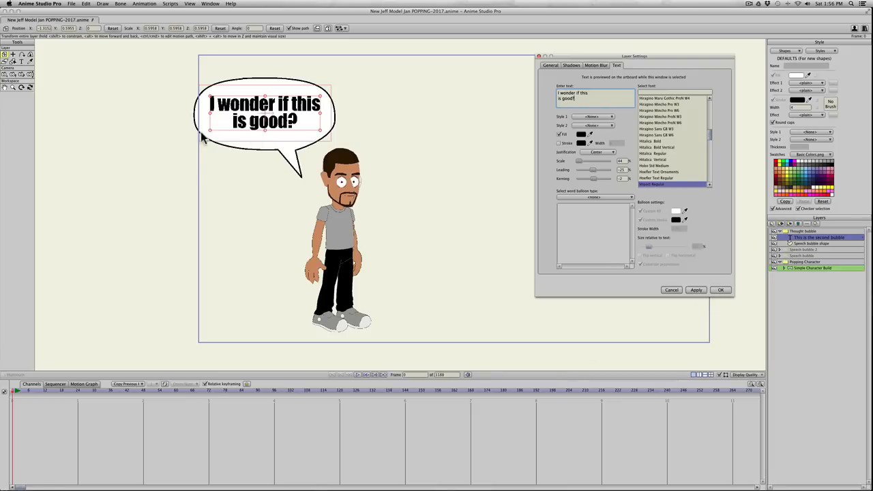
click(717, 290)
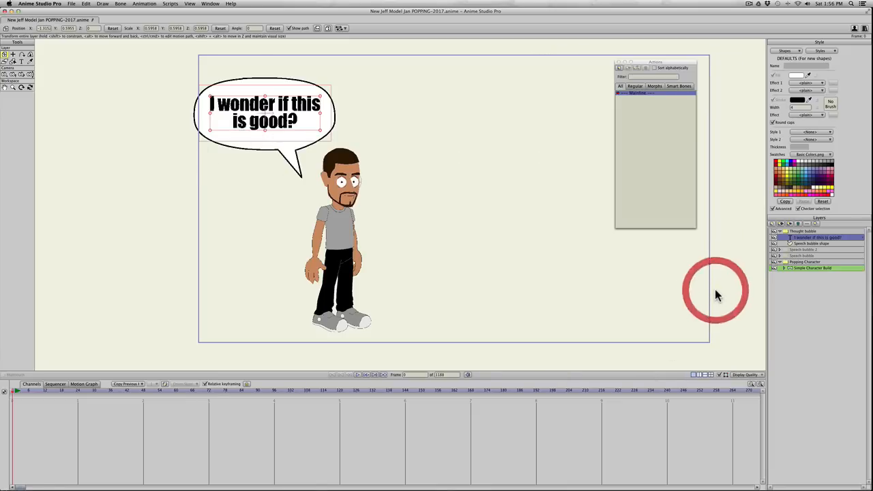
Rename the bubble's vector layer in the "Thought bubble" group as "Thought bubble shape"
double_click(800, 245)
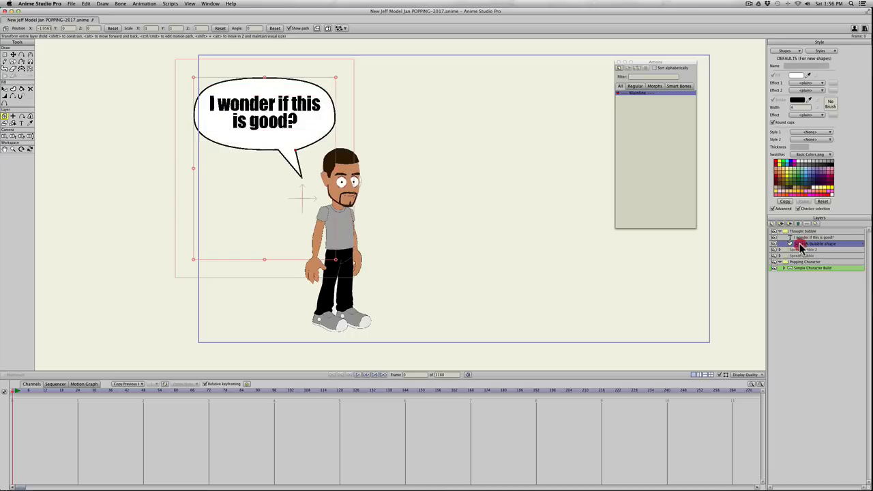
double_click(603, 77)
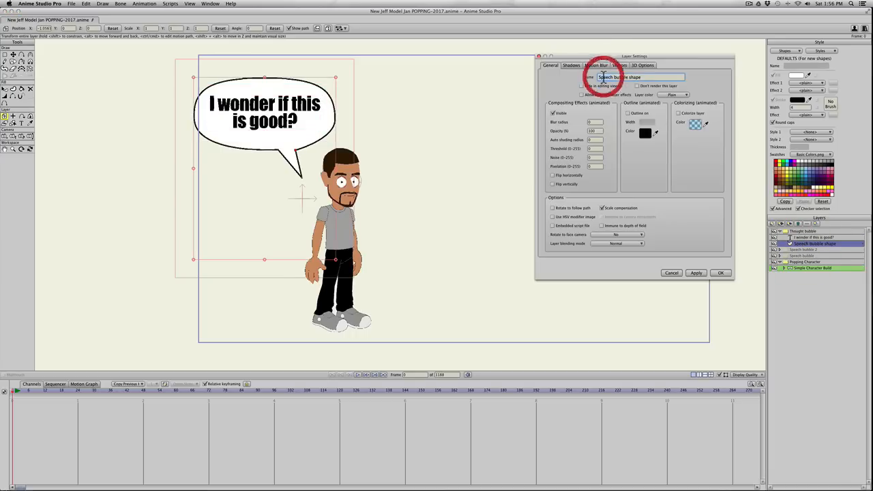
text(Thought)
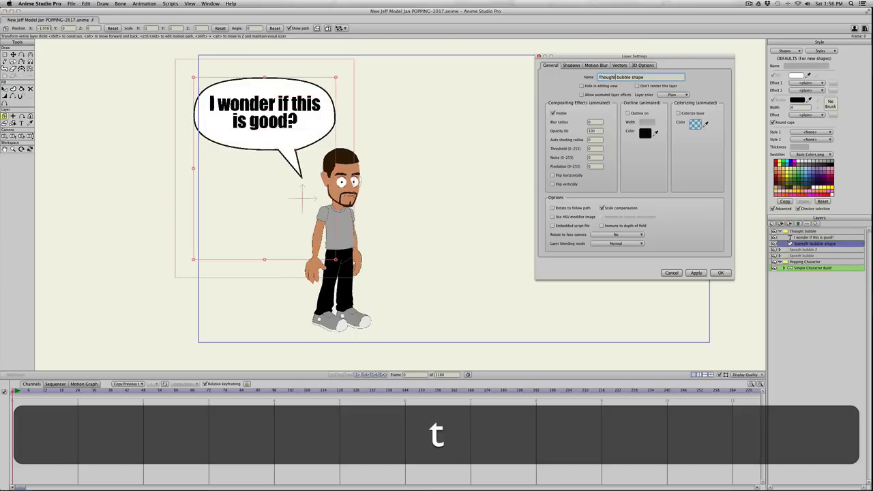
click(722, 272)
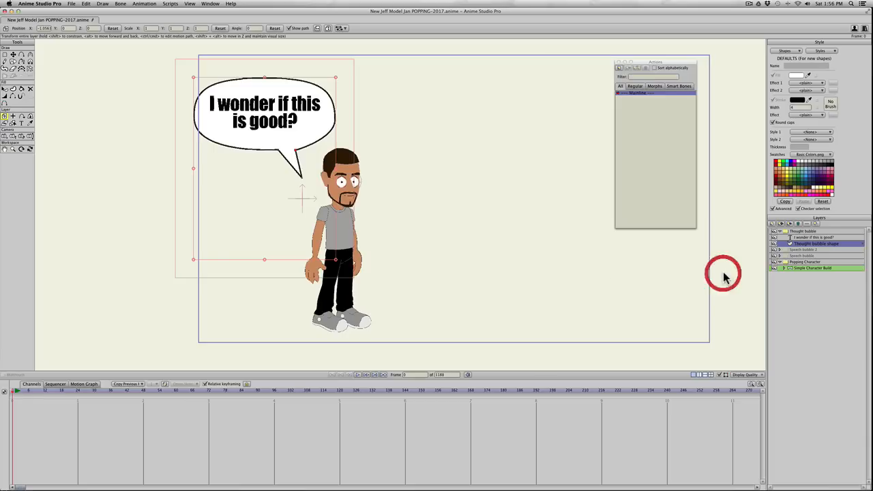
Delete the bubble's tail points and move the remaining lower point to centre it on the oval's bottom edge
key(t)
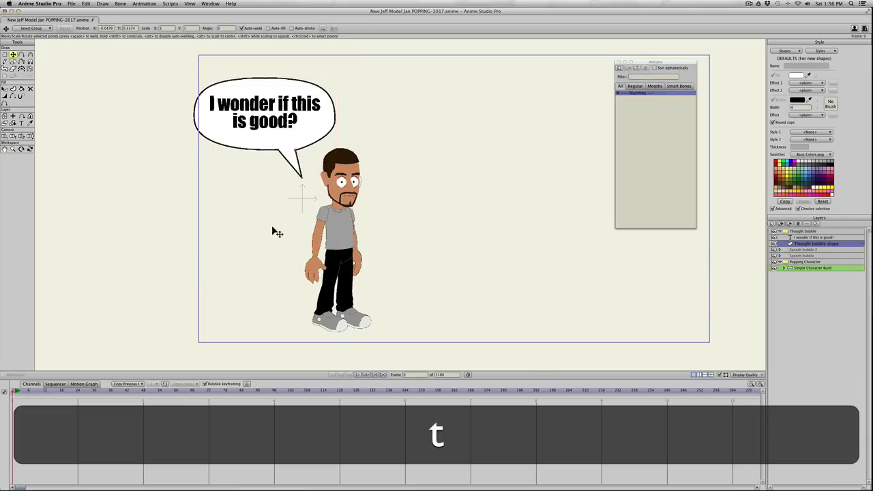
click(303, 181)
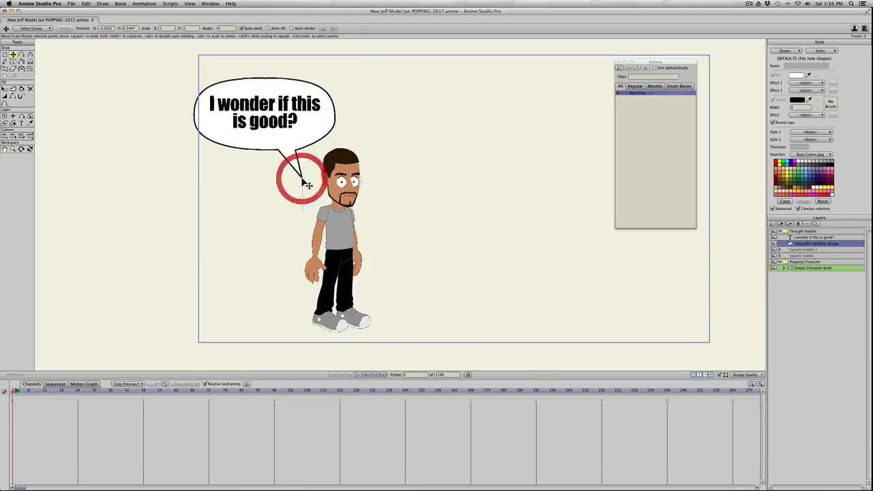
key(t)
click(303, 182)
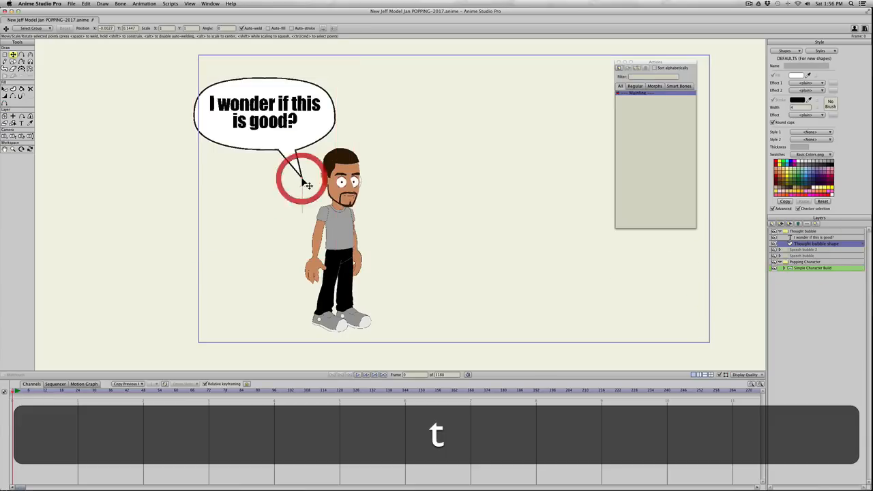
key(BackSpace)
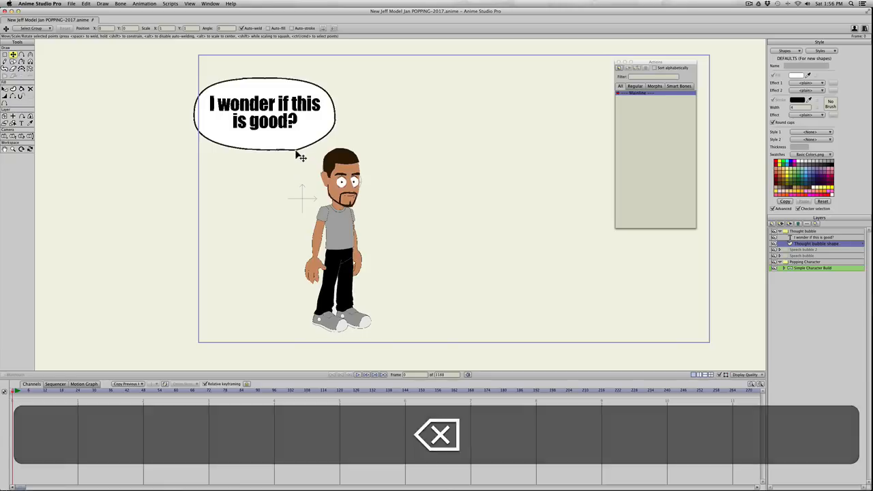
click(296, 152)
key(BackSpace)
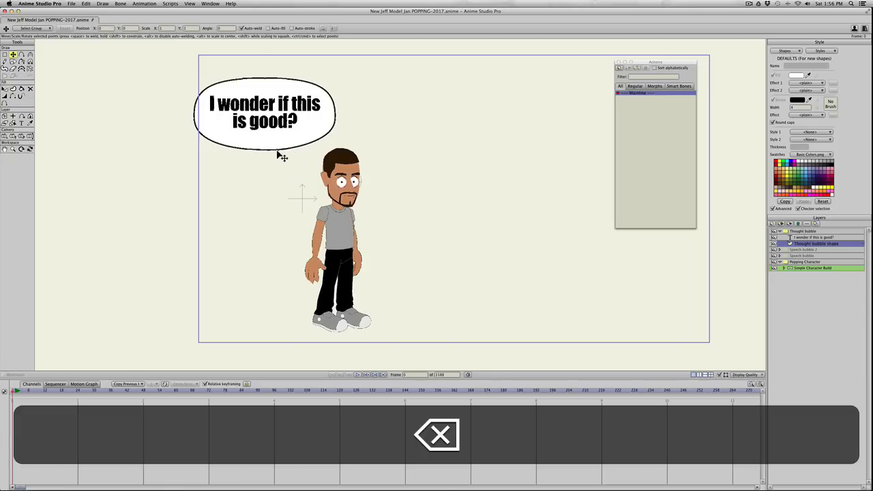
click(276, 152)
key(t)
mouse_move(277, 152)
mouse_down()
mouse_move(251, 151)
mouse_move(264, 150)
mouse_up()
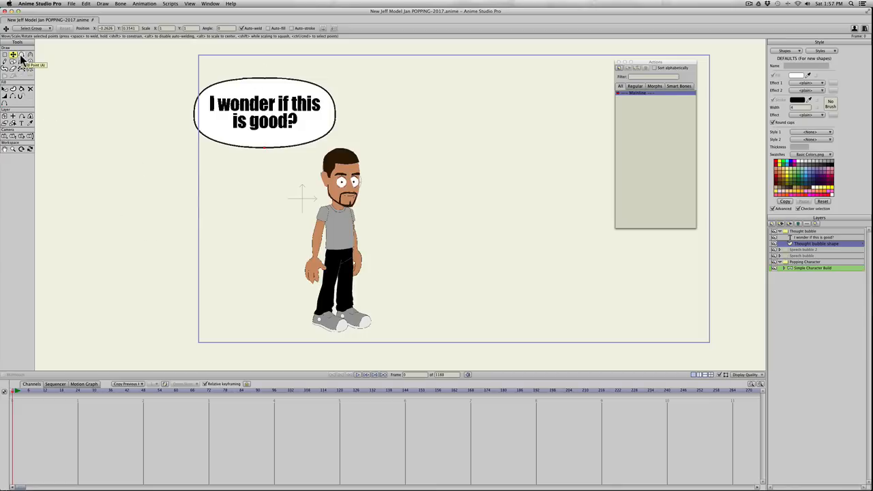
Draw an open two-peak zigzag of straight segments beside the bubble with the Add Point tool
key(a)
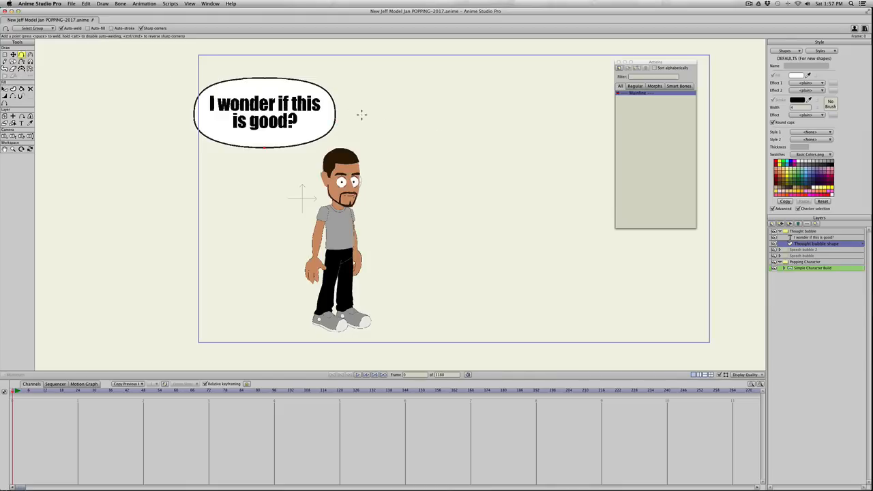
key(a)
drag(360, 117, 375, 95)
drag(374, 94, 417, 118)
Try to round only the zigzag's first peak with the Curvature tool
key(c)
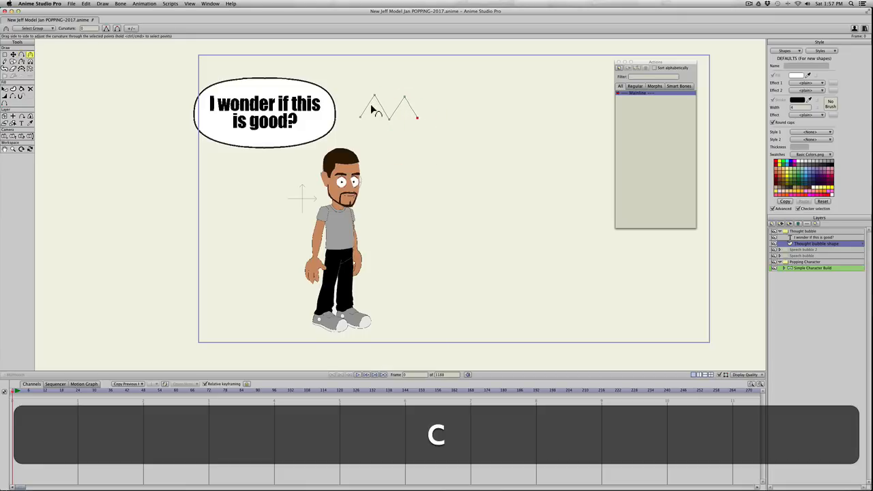
drag(374, 90, 491, 107)
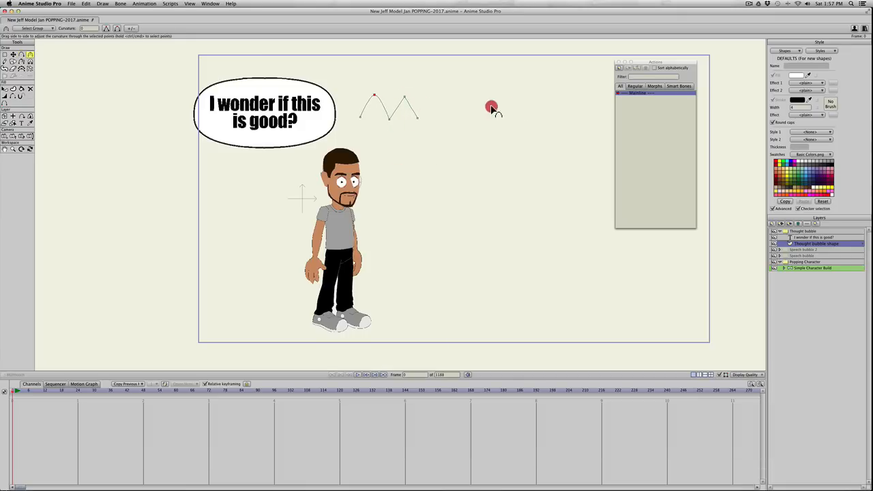
key(super+z)
Select both peak points of the zigzag and curve them together into two rounded bumps
key(g)
drag(353, 81, 423, 104)
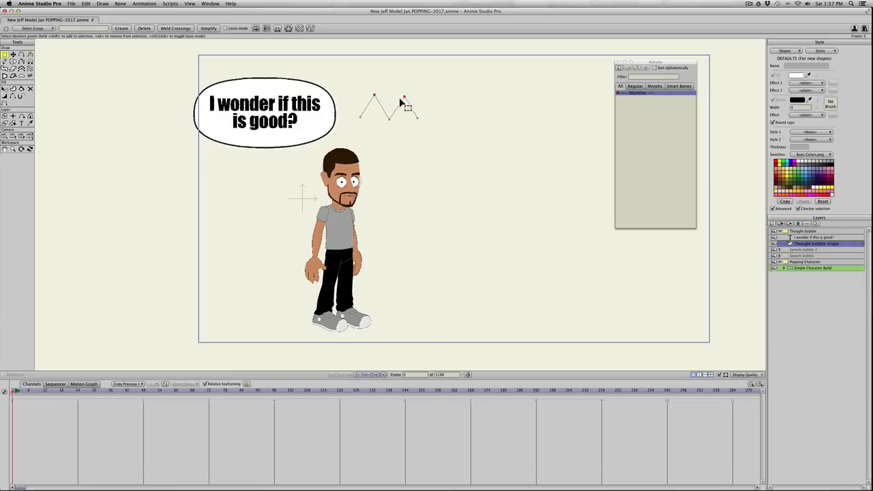
key(c)
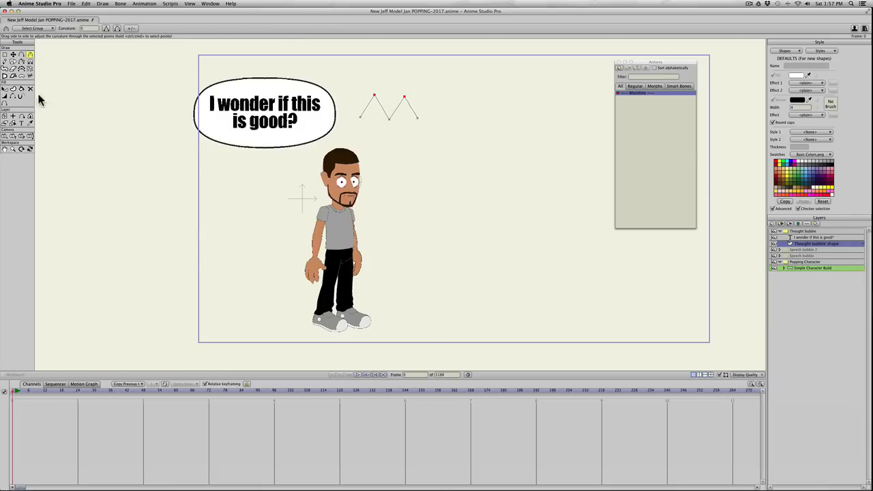
drag(392, 103, 702, 121)
drag(413, 89, 434, 95)
Select the thought bubble's oval outline and apply the two-bump curve to it as a curve profile with a repeat count of 16
key(t)
click(369, 122)
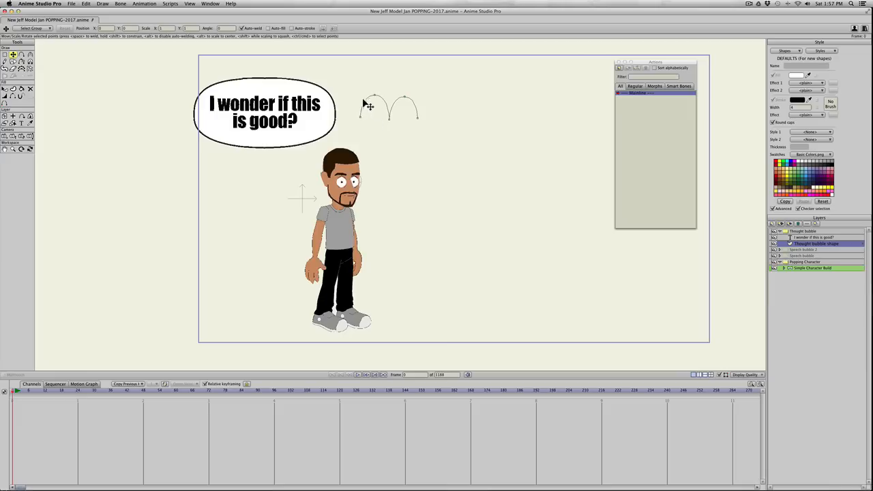
double_click(294, 139)
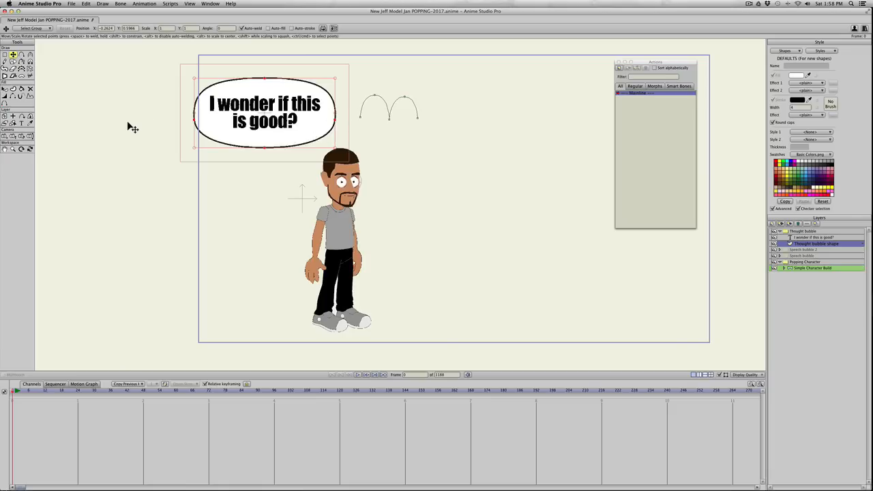
click(293, 145)
click(31, 99)
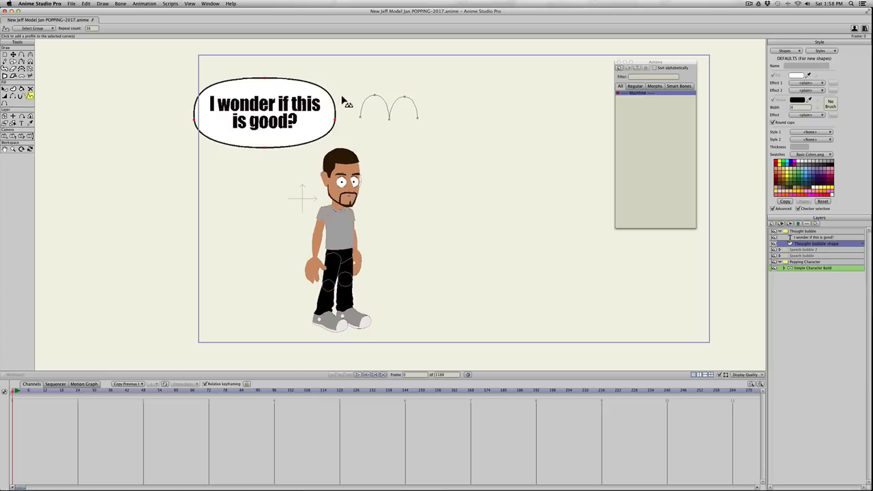
click(365, 108)
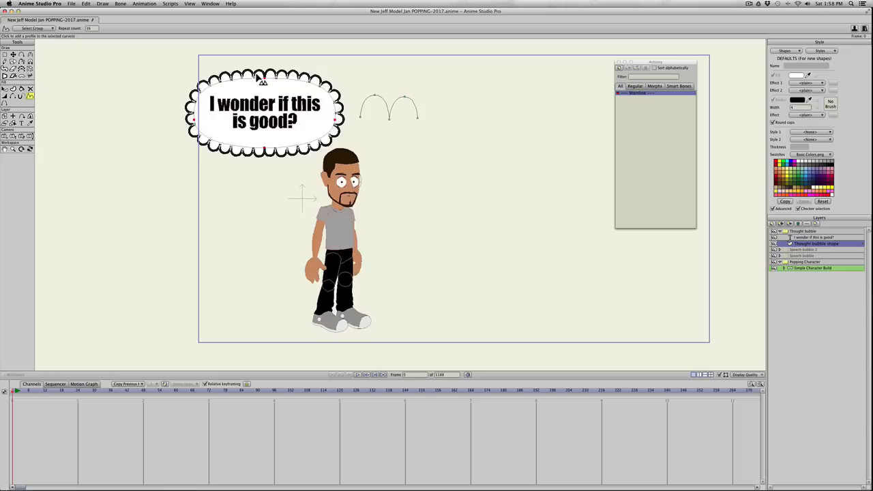
Raise the first bump's peak slightly on the profile curve
key(t)
click(374, 93)
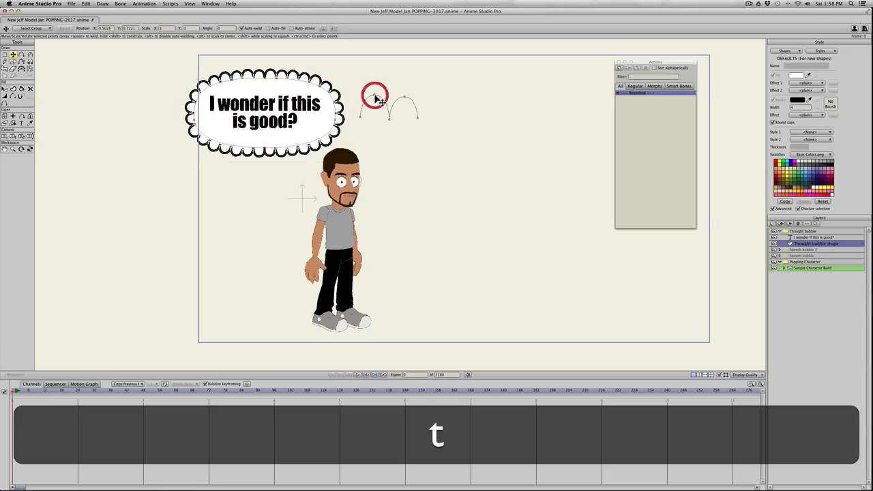
mouse_move(374, 93)
mouse_down()
mouse_move(375, 64)
mouse_move(376, 122)
mouse_move(376, 49)
mouse_move(374, 107)
mouse_move(375, 93)
mouse_up()
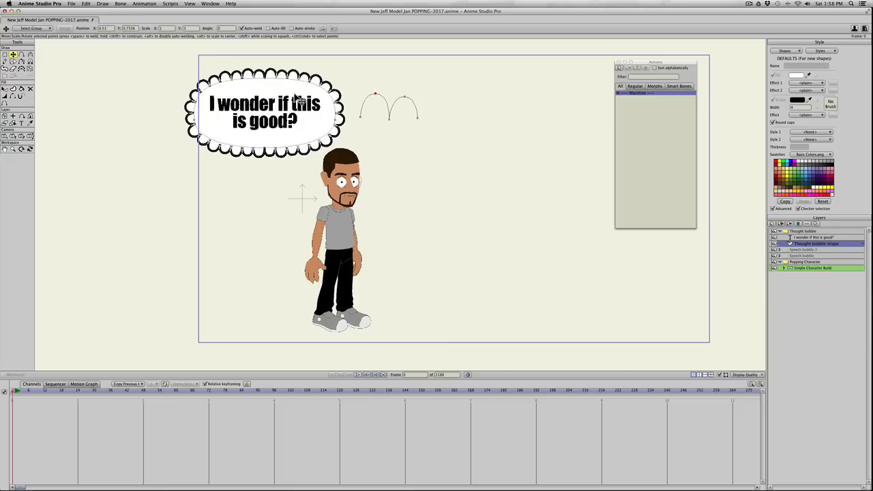
Scale the whole two-bump profile curve down and lower its second peak
click(392, 105)
click(392, 107)
key(t)
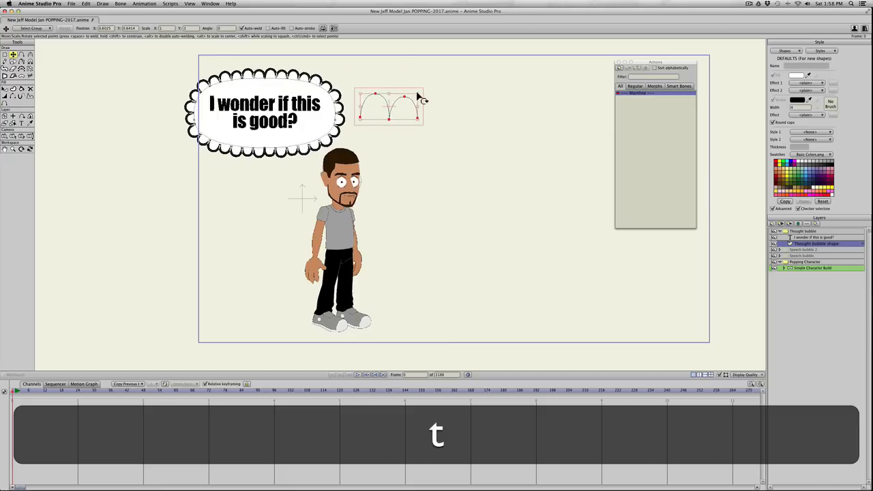
drag(417, 92, 394, 109)
key(t)
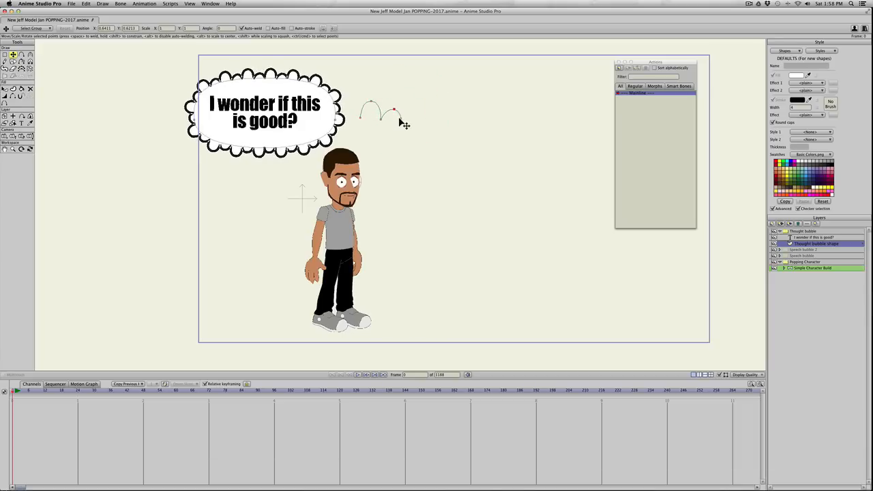
Extend the profile curve with a third peak and end point, then raise and round that peak into a taller bump
key(a)
click(407, 107)
click(425, 123)
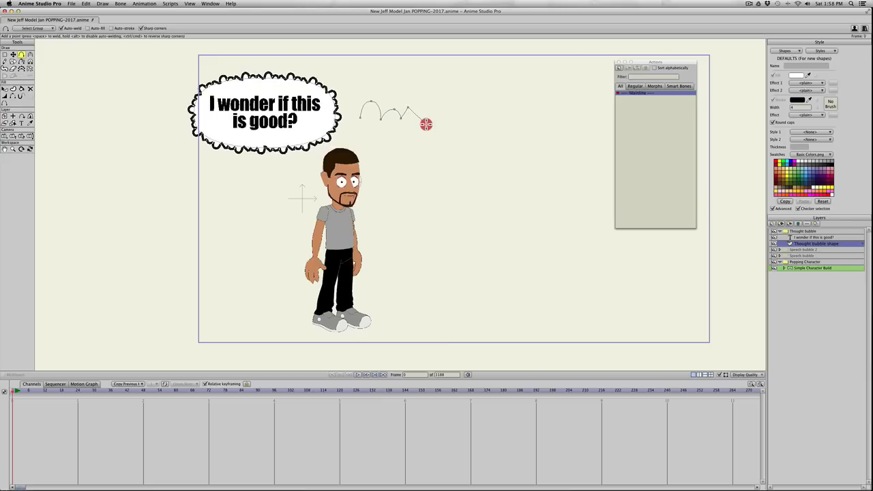
key(t)
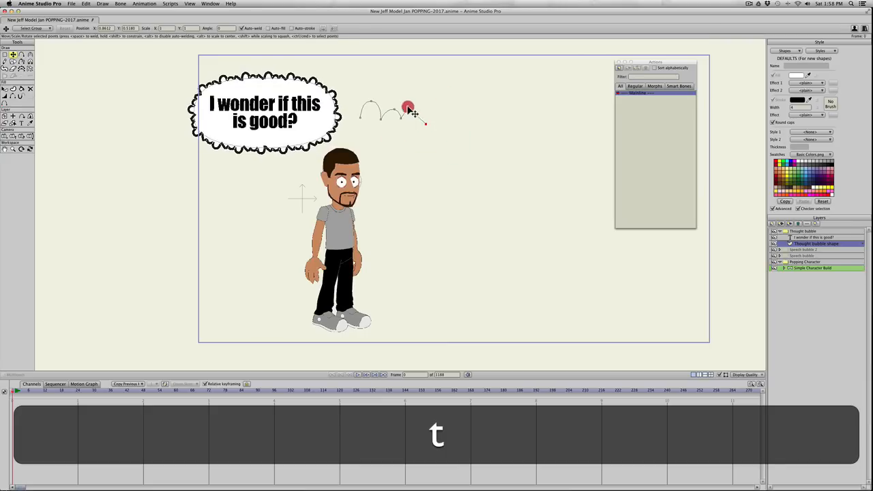
drag(408, 107, 419, 97)
key(c)
drag(576, 162, 611, 164)
key(t)
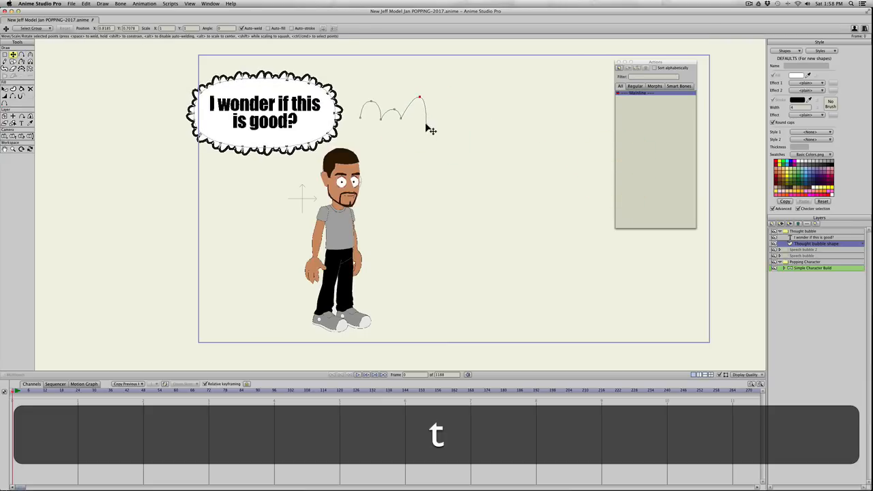
Reposition the third bump's valley and end points and lower its peak on the profile curve
mouse_move(426, 124)
mouse_down()
mouse_move(427, 116)
mouse_move(406, 113)
mouse_move(452, 94)
mouse_move(441, 78)
mouse_move(409, 77)
mouse_move(416, 117)
mouse_move(434, 118)
mouse_up()
key(super+z)
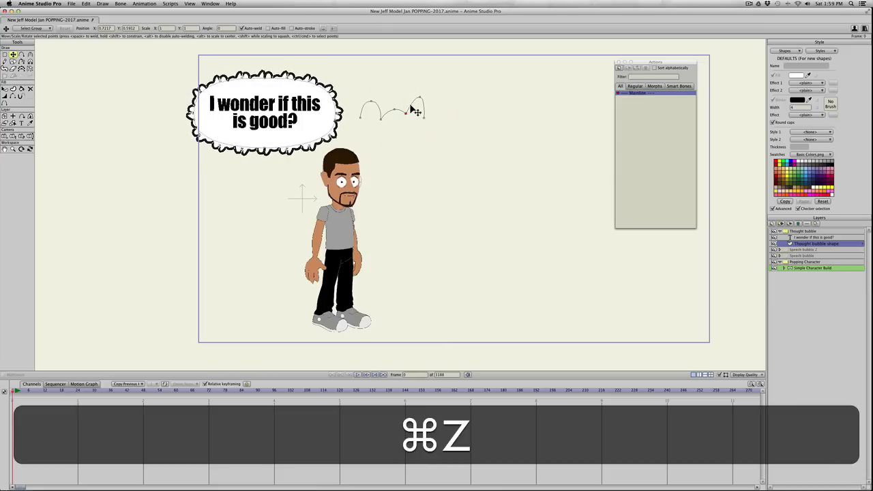
key(t)
drag(418, 99, 422, 112)
key(c)
key(super+z)
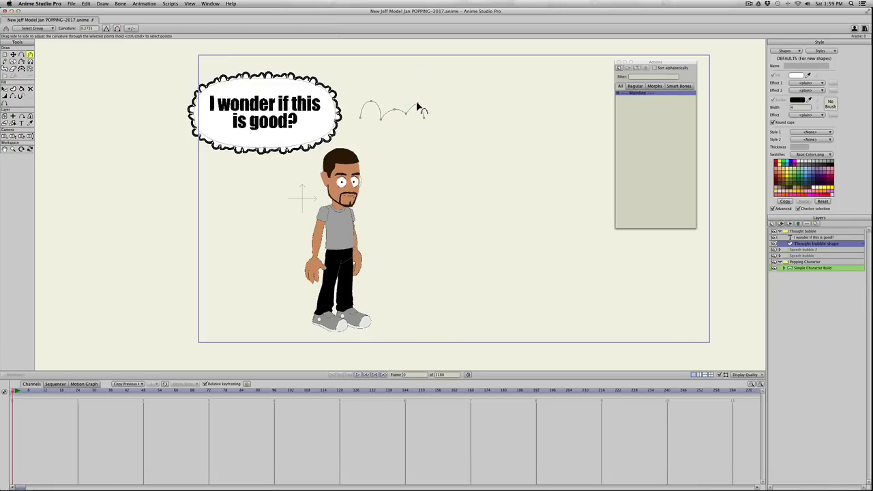
Nudge the profile curve's end point outward and shift its middle peak slightly toward the third bump
key(c)
key(t)
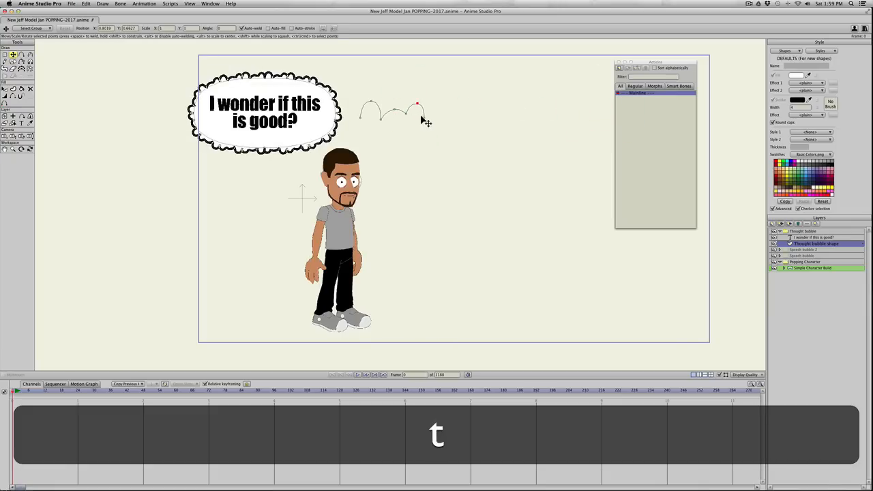
click(423, 117)
click(386, 113)
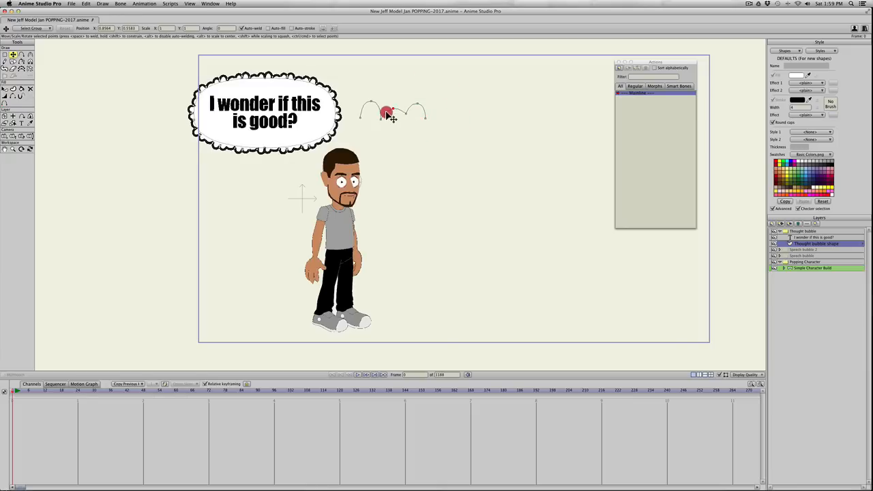
drag(385, 113, 389, 112)
Select all the oval outline's points and thin the thought bubble's scalloped stroke with the Line Width tool
key(w)
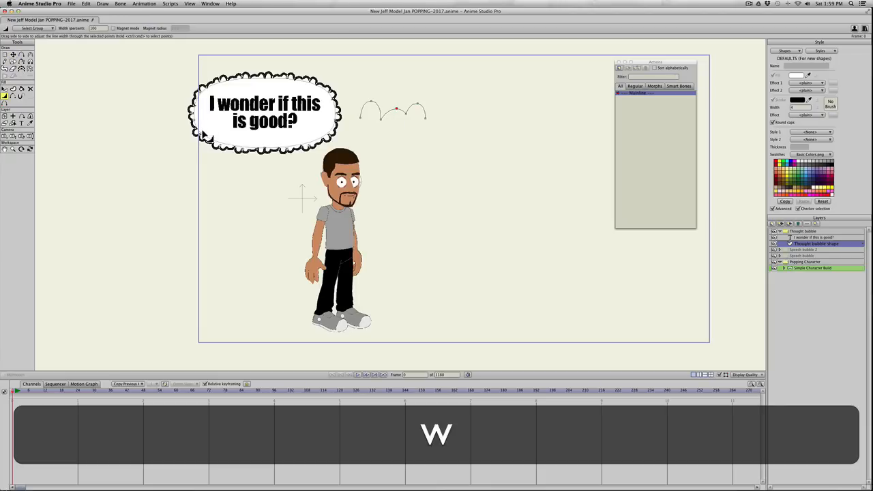
click(201, 130)
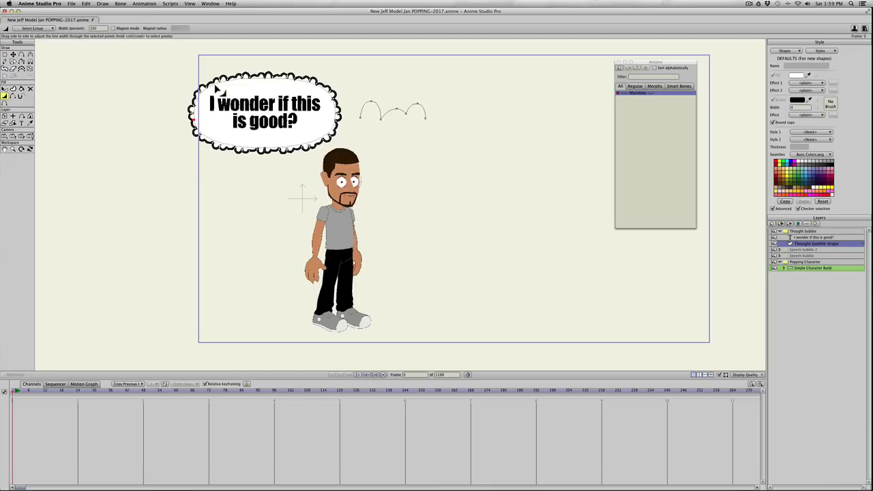
mouse_move(215, 89)
mouse_down()
mouse_move(195, 90)
mouse_move(239, 90)
mouse_move(227, 88)
mouse_move(230, 95)
mouse_up()
key(super+z)
key(super+t)
key(t)
key(w)
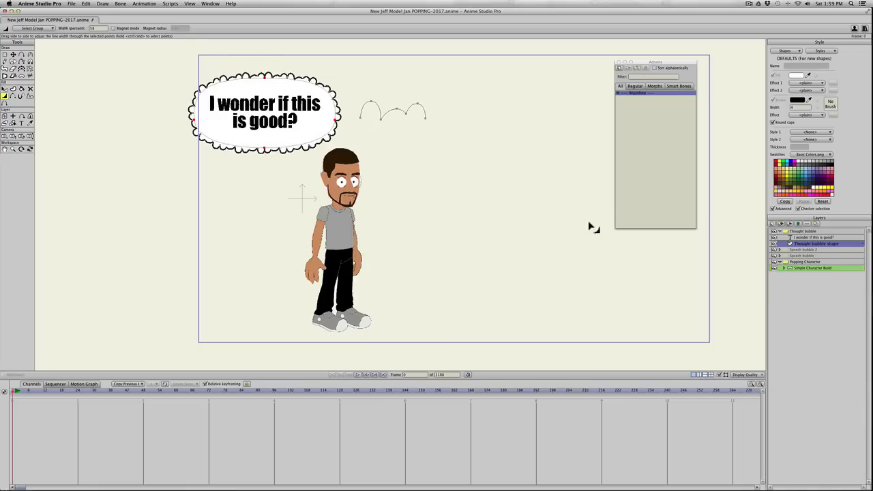
Draw three filled, outlined circles shrinking from the thought bubble toward the character's head, and adjust their placement
click(13, 62)
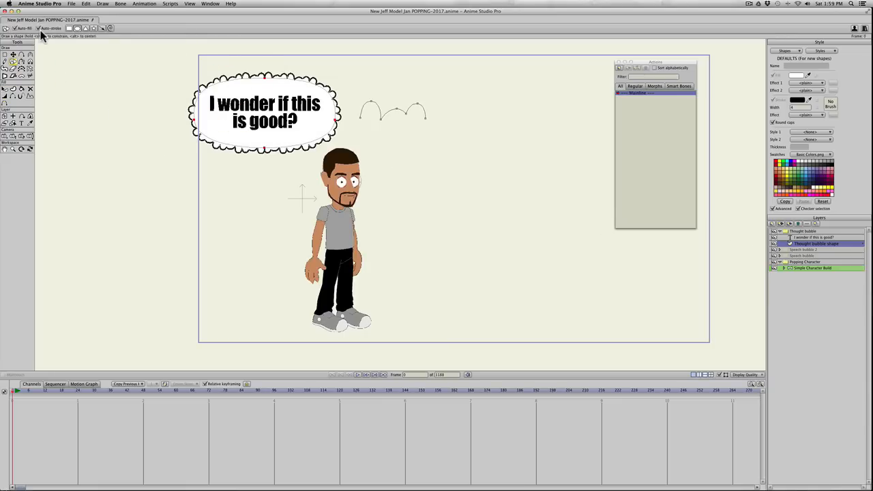
click(75, 28)
drag(292, 157, 309, 174)
drag(305, 171, 306, 171)
key(t)
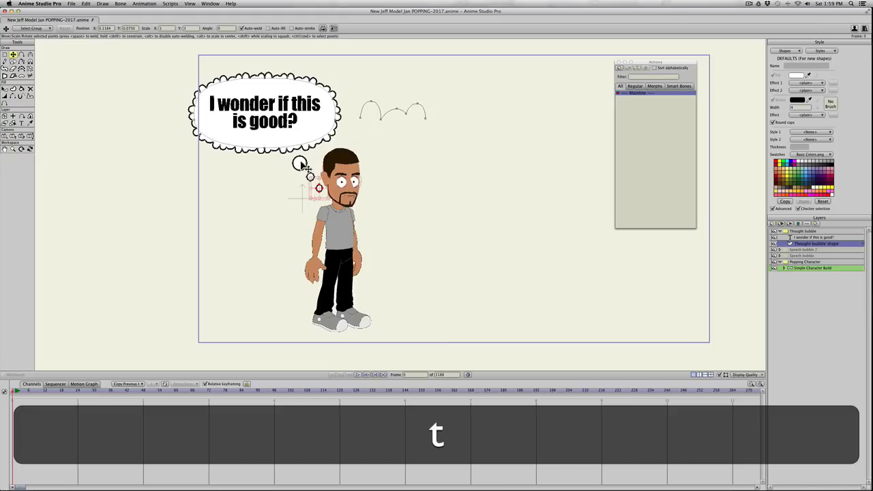
drag(300, 163, 313, 182)
click(319, 189)
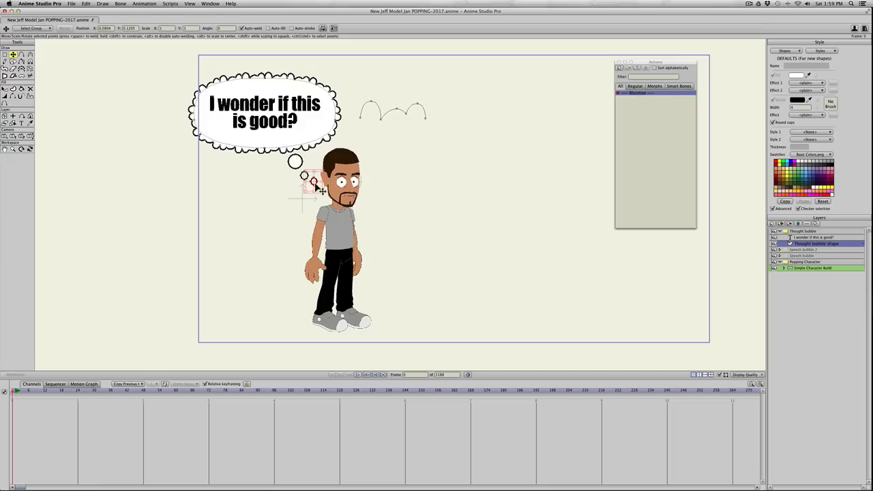
Turn off the Thought bubble group's visibility at frame 0
click(778, 231)
double_click(806, 232)
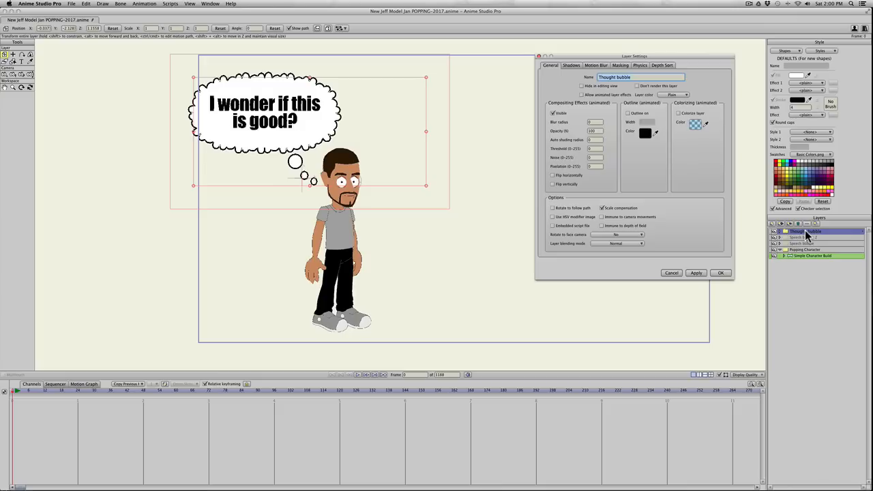
click(553, 113)
click(694, 273)
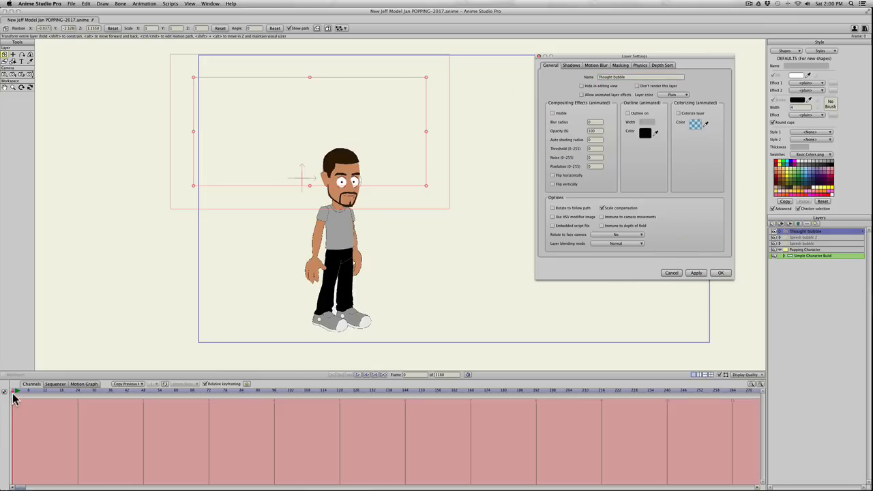
Turn the Thought bubble group's visibility on at frame 133
drag(14, 399, 374, 402)
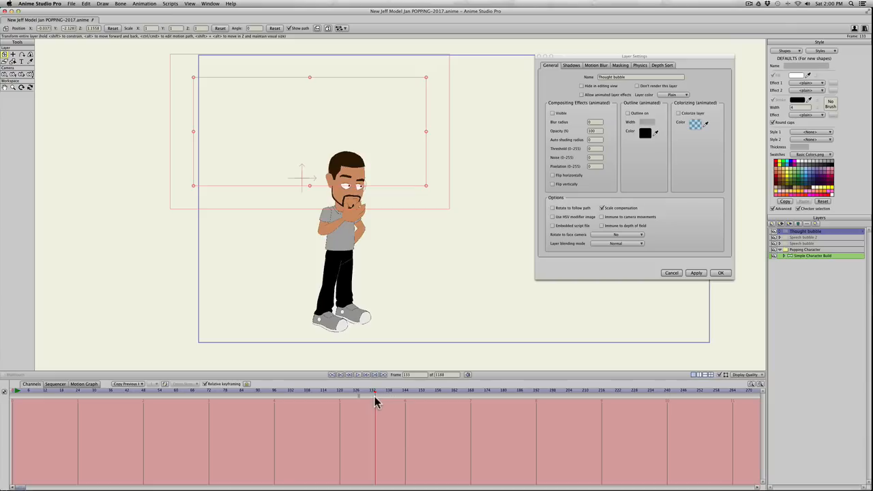
click(344, 400)
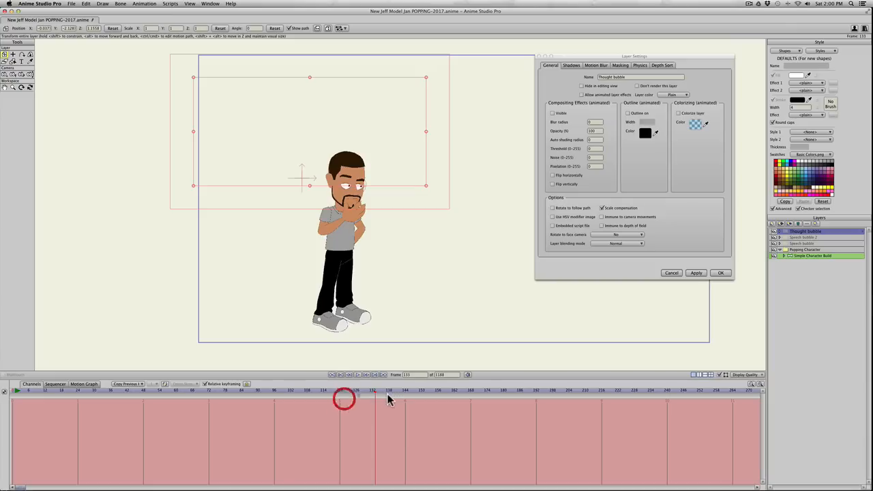
click(552, 113)
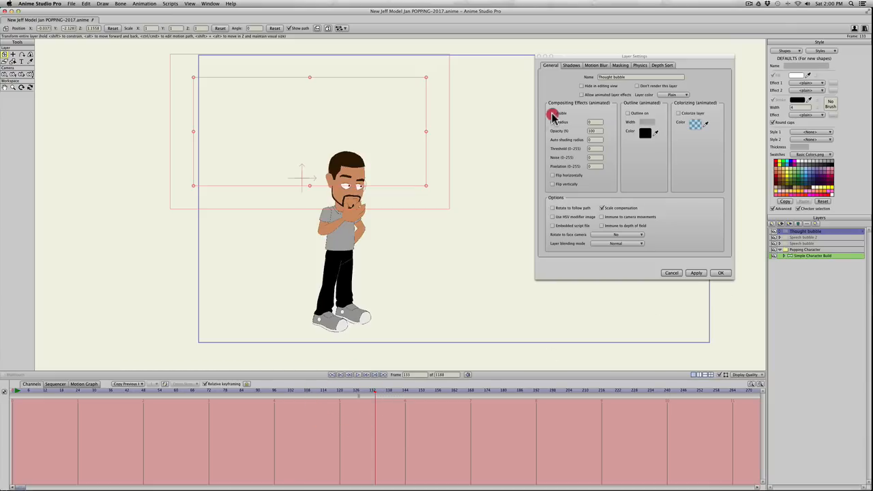
click(720, 274)
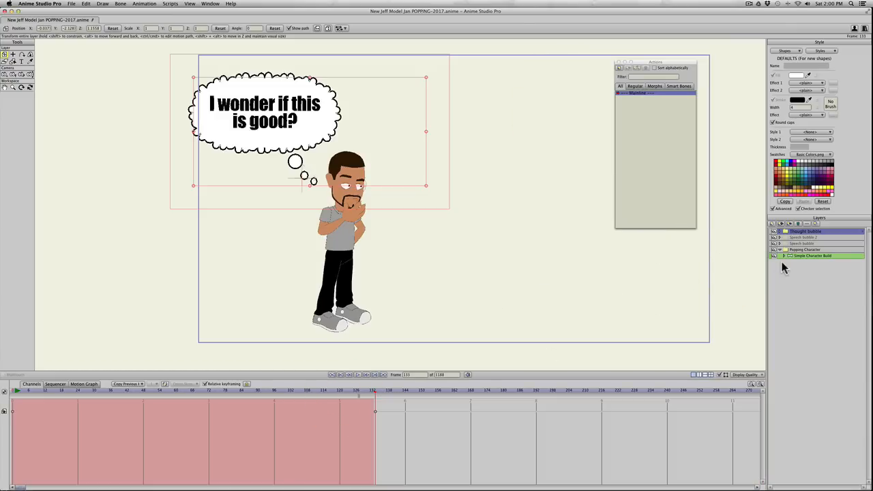
Move the Thought bubble group's origin to the smallest circle and scale the group down to about 0.68 at frame 133
click(13, 55)
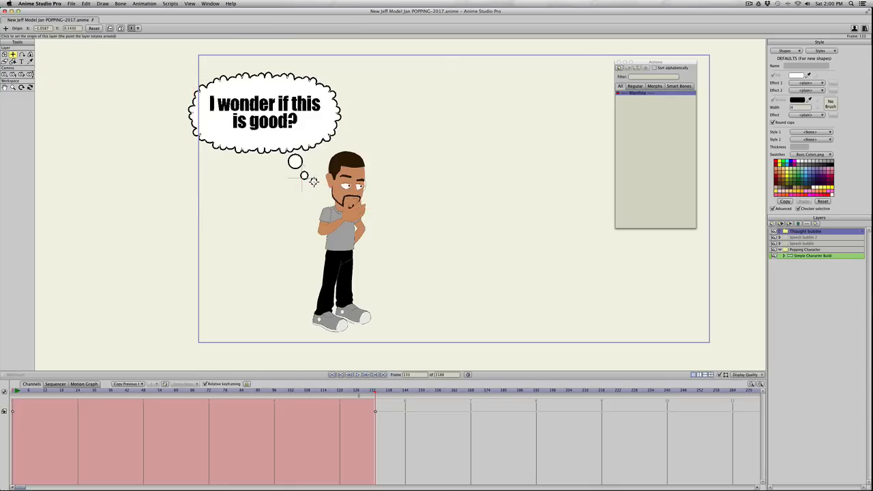
click(313, 182)
click(5, 54)
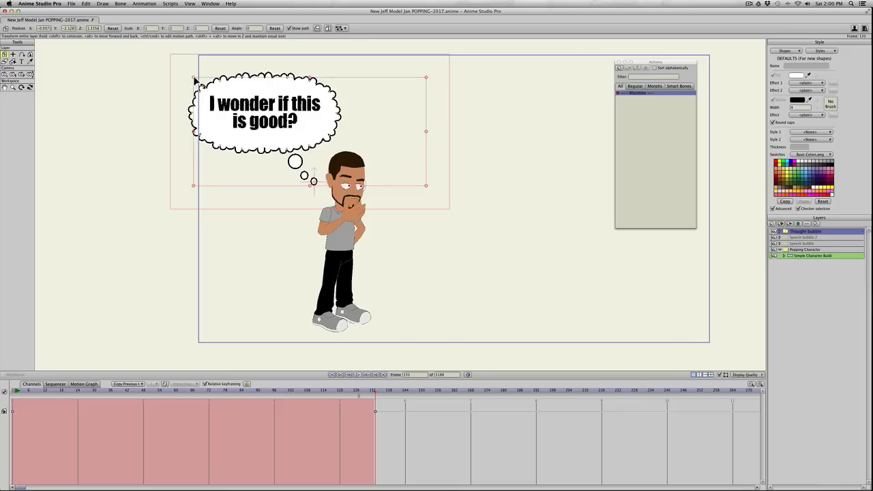
drag(195, 81, 232, 111)
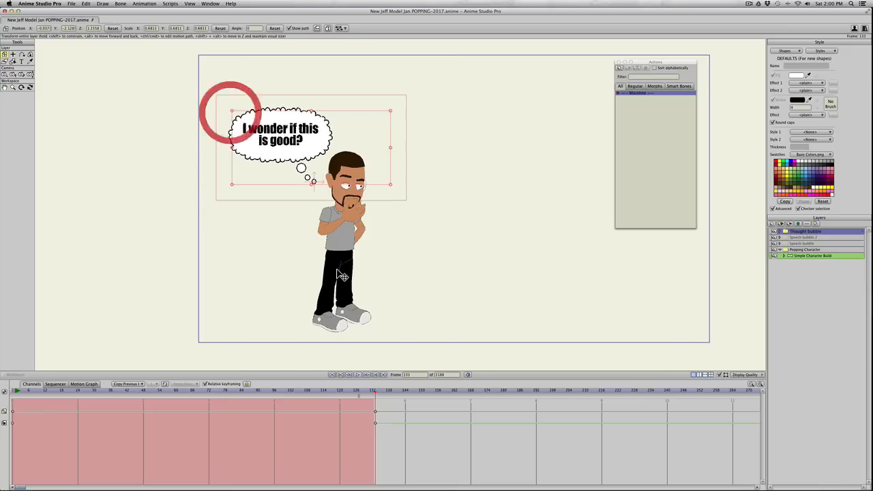
Scale the Thought bubble group up at frame 135 and key its scale at about 0.85 at frame 136
key(Right)
key(Right)
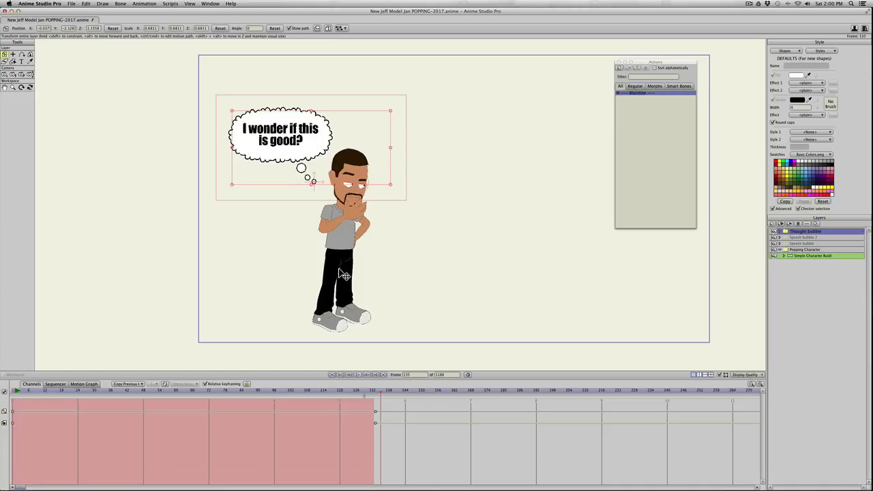
key(Left)
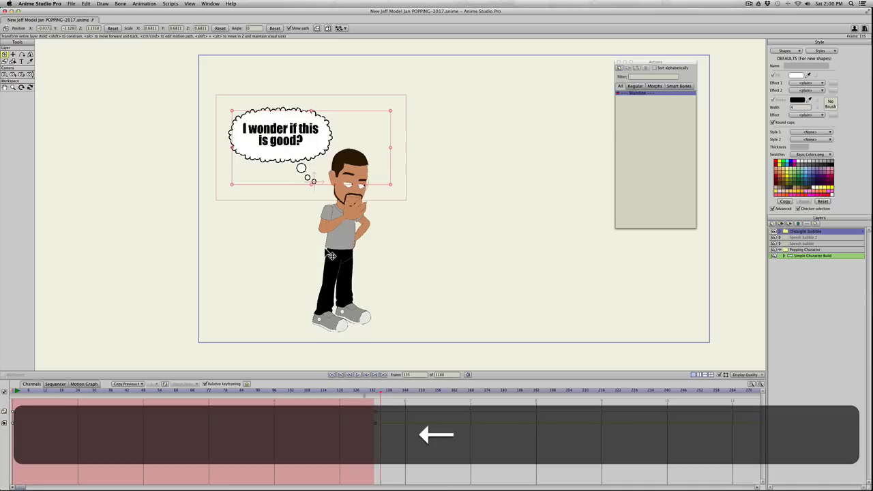
drag(232, 113, 209, 94)
key(super+z)
key(Right)
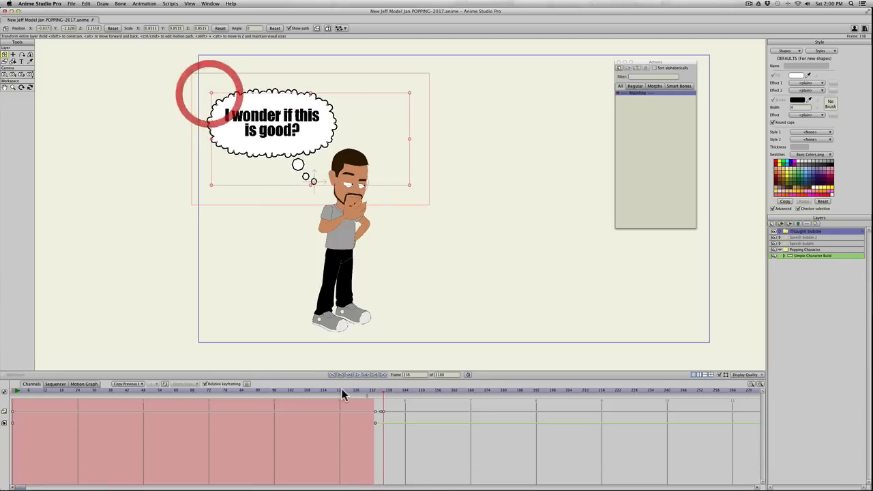
Play back the thought bubble's pop-in repeatedly from just before frame 133 to check its timing
click(366, 394)
key(space)
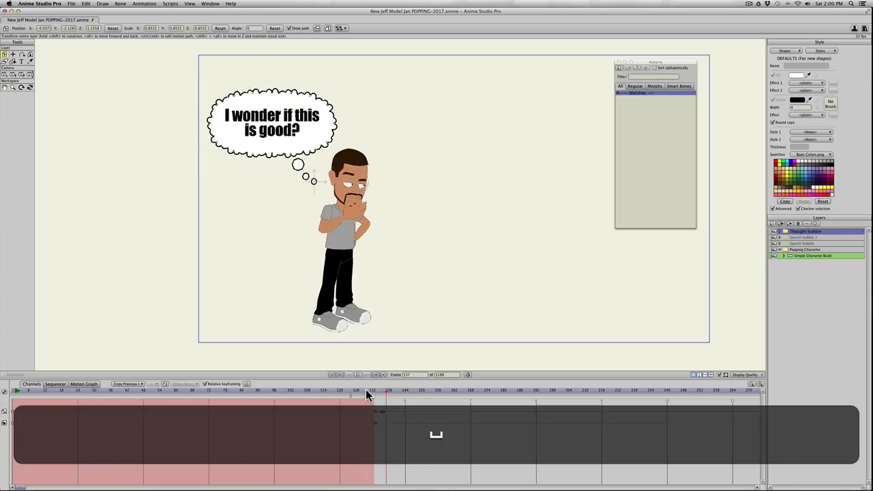
click(365, 393)
key(space)
key(space)
click(366, 392)
key(space)
click(360, 393)
key(space)
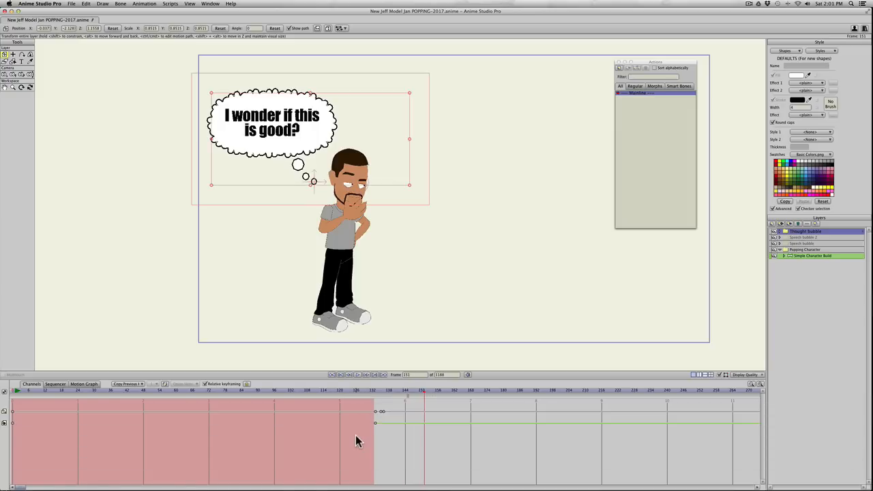
Replay the thought bubble's pop-in from a few frames before frame 133 to check its timing
mouse_move(360, 390)
mouse_down()
mouse_move(417, 397)
mouse_move(317, 390)
mouse_move(419, 391)
mouse_move(344, 390)
mouse_up()
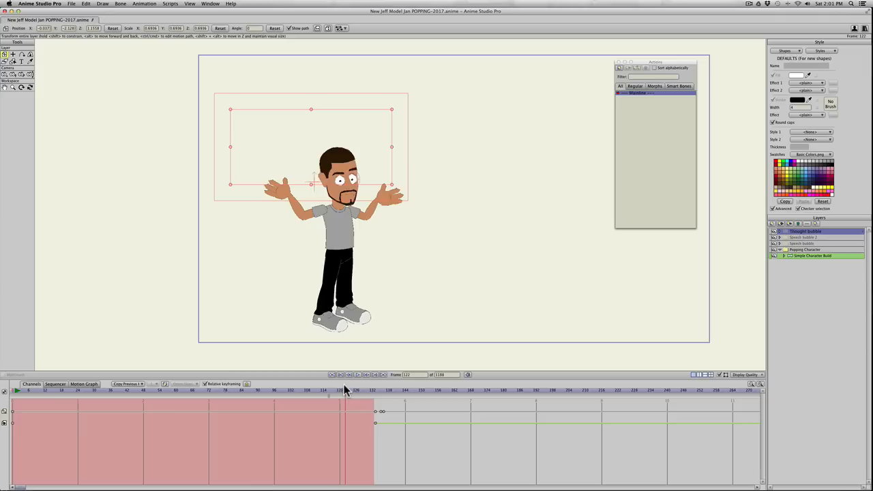
key(space)
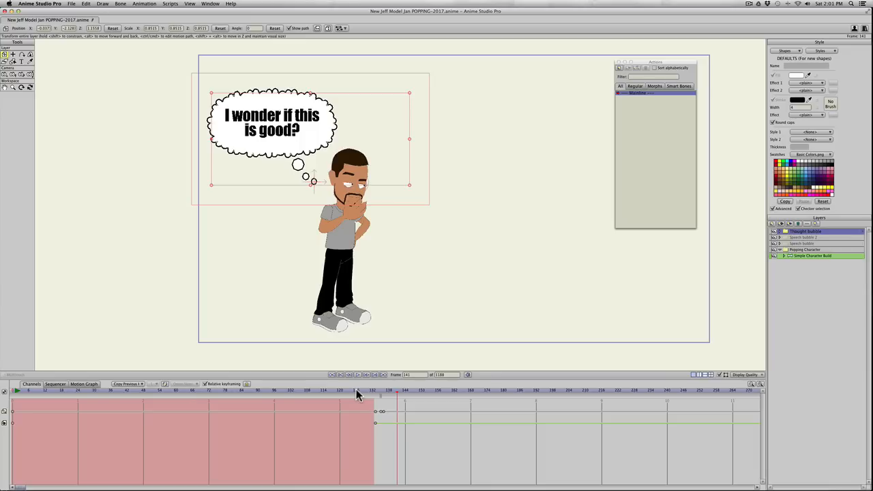
mouse_move(360, 390)
mouse_down()
mouse_move(434, 395)
mouse_move(345, 388)
mouse_move(455, 390)
mouse_move(360, 386)
mouse_up()
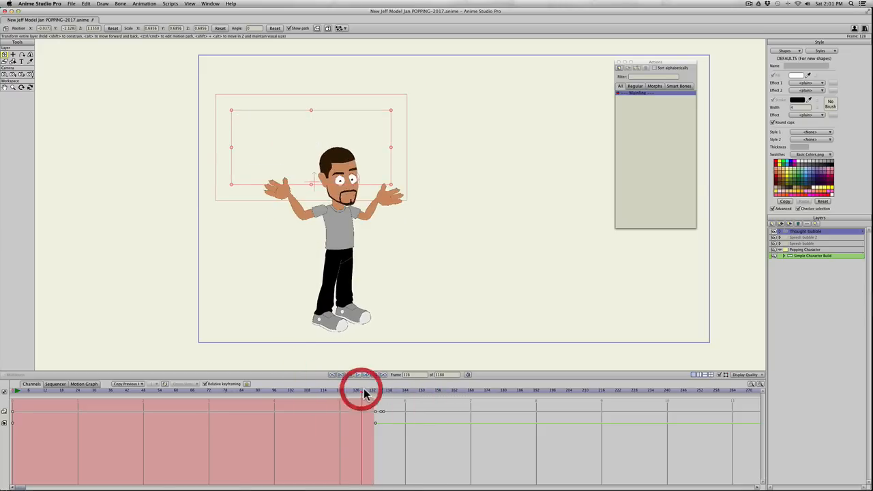
key(space)
key(space)
Insert the Both hands down why action into the Simple Character Build layer at frame 155
drag(420, 391, 436, 390)
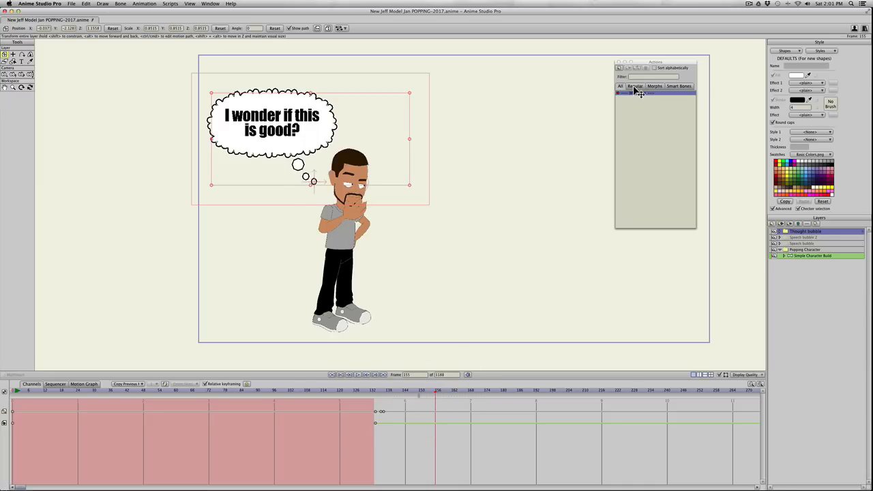
click(805, 256)
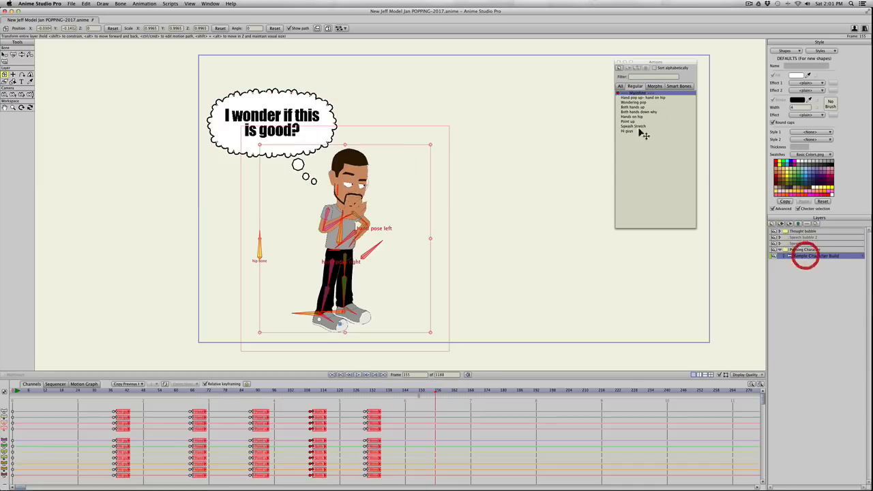
click(630, 102)
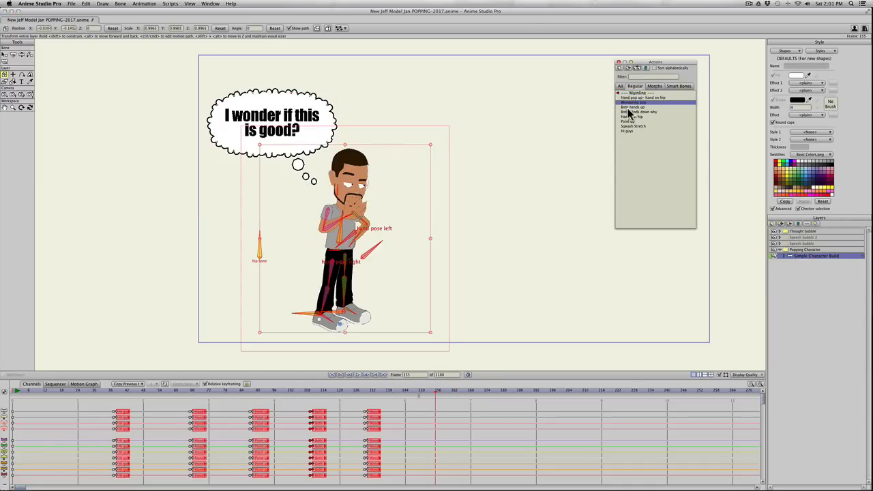
click(629, 112)
click(627, 68)
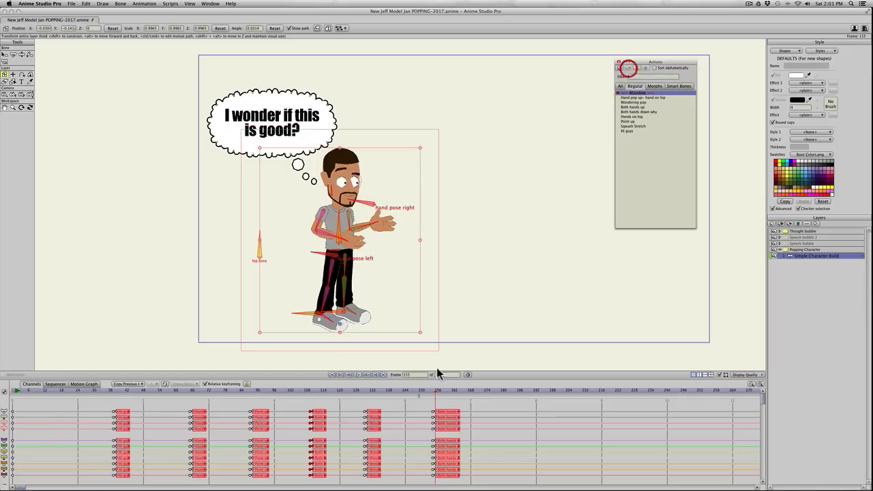
Insert the Point up action at frame 186 and replace it with the Hand pop up- hand on hip action
click(519, 390)
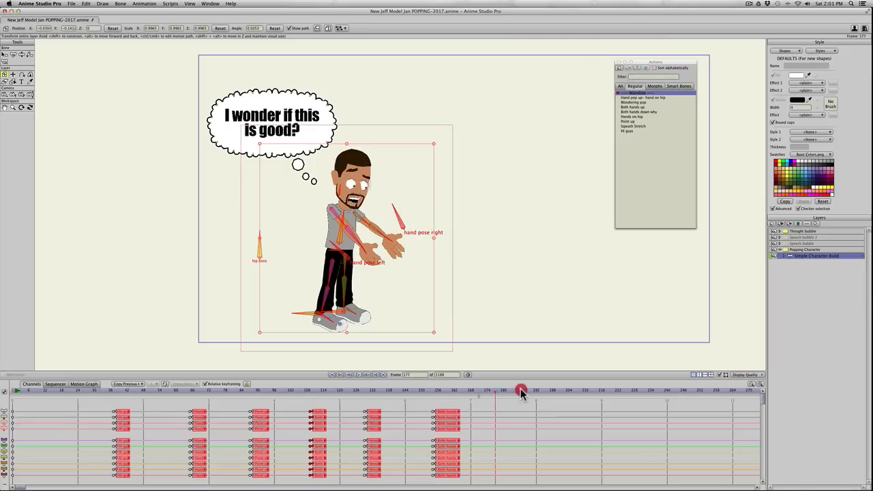
click(627, 121)
click(628, 70)
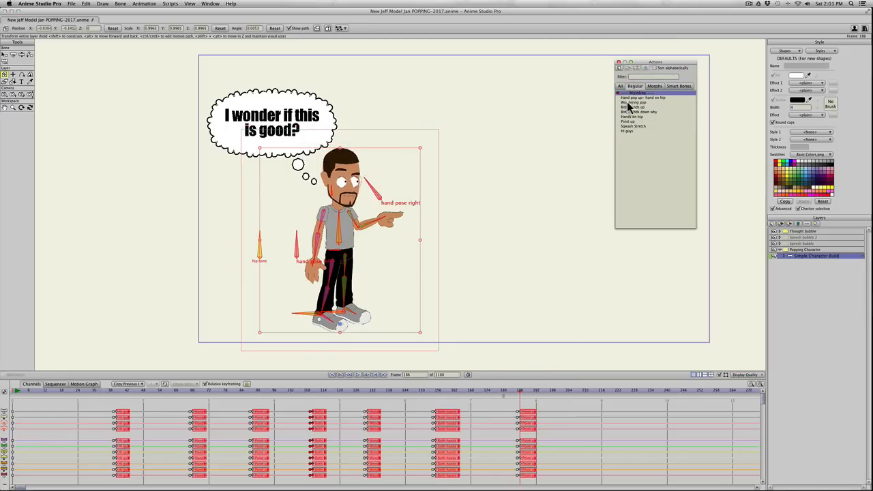
click(629, 102)
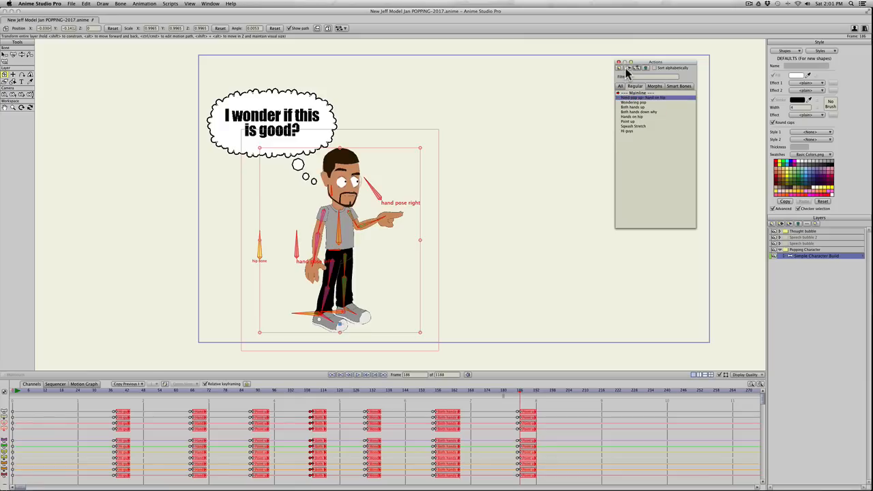
click(628, 70)
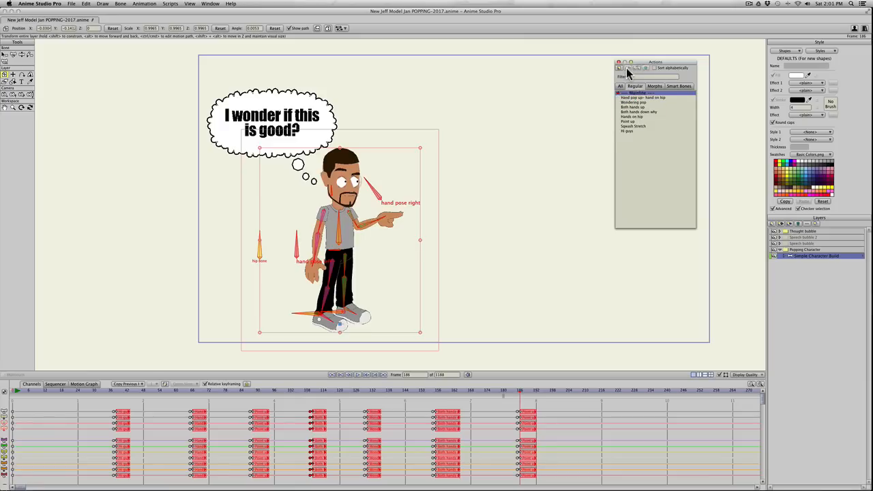
Play back the character and bubble animation from frame 34 through the last inserted action
click(105, 392)
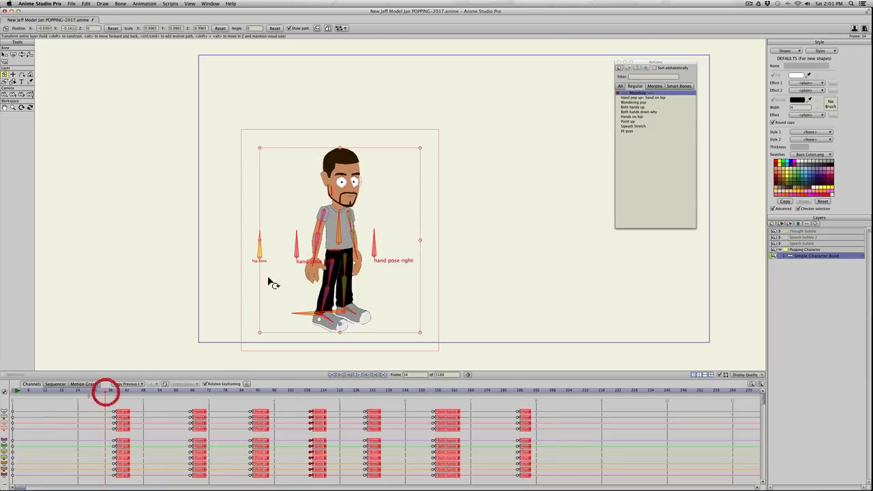
key(space)
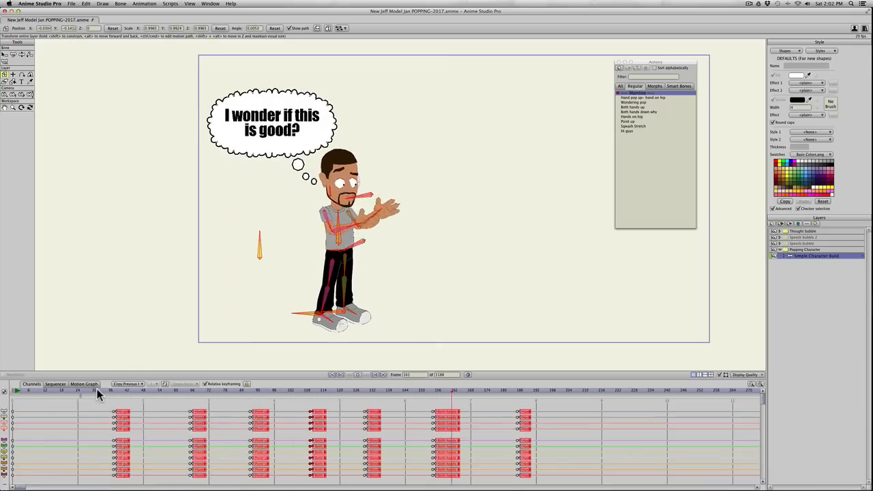
key(space)
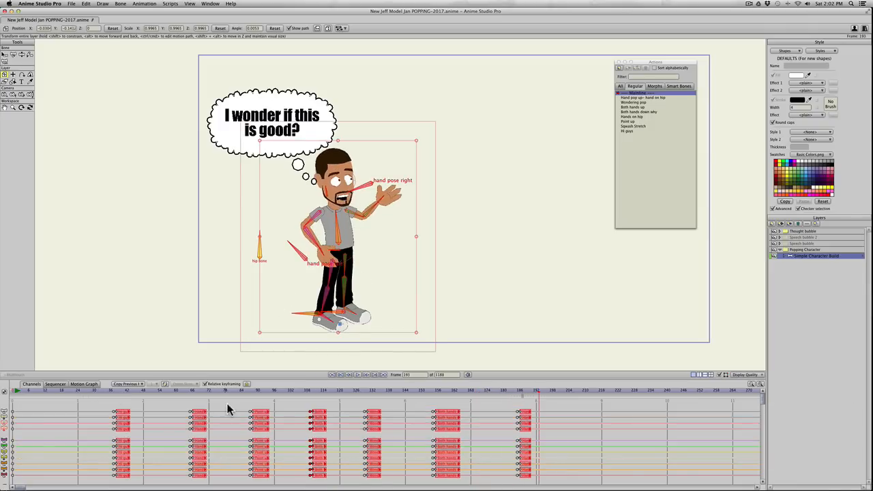
Examine the Popping Character group and its Simple Character Build sublayers, and scrub through the animation up to frame 96
click(788, 250)
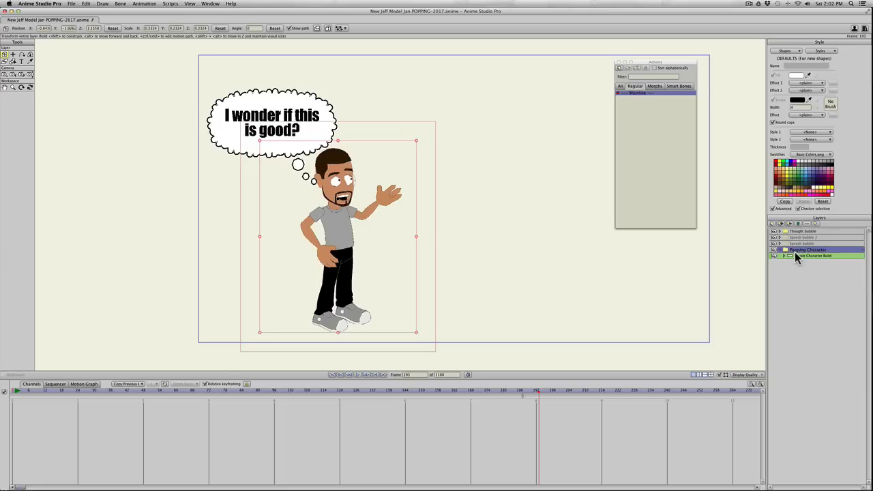
click(790, 256)
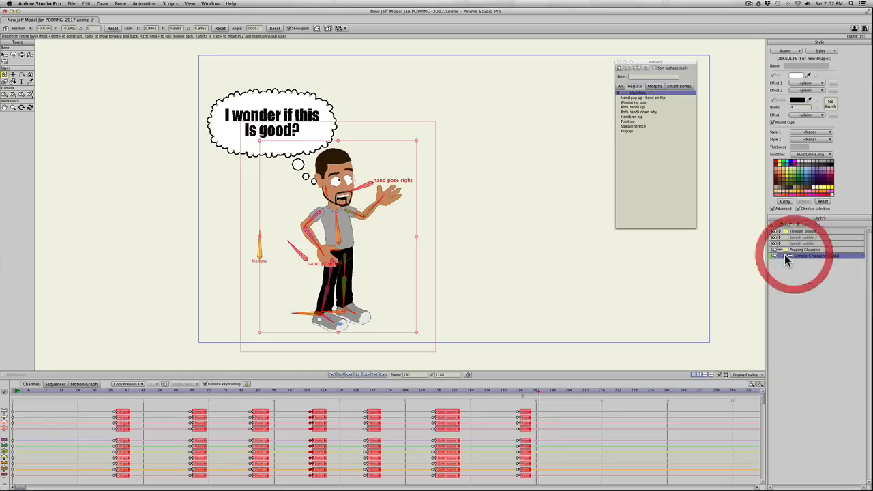
click(784, 256)
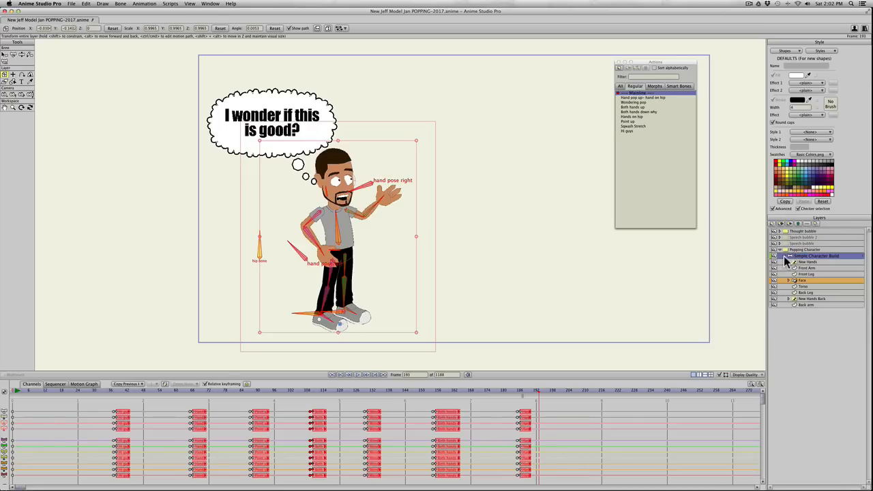
click(785, 256)
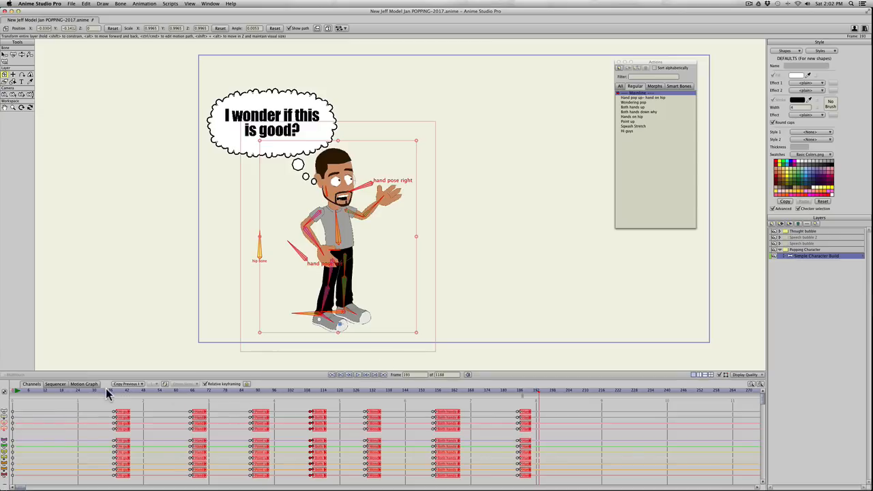
drag(108, 393, 274, 391)
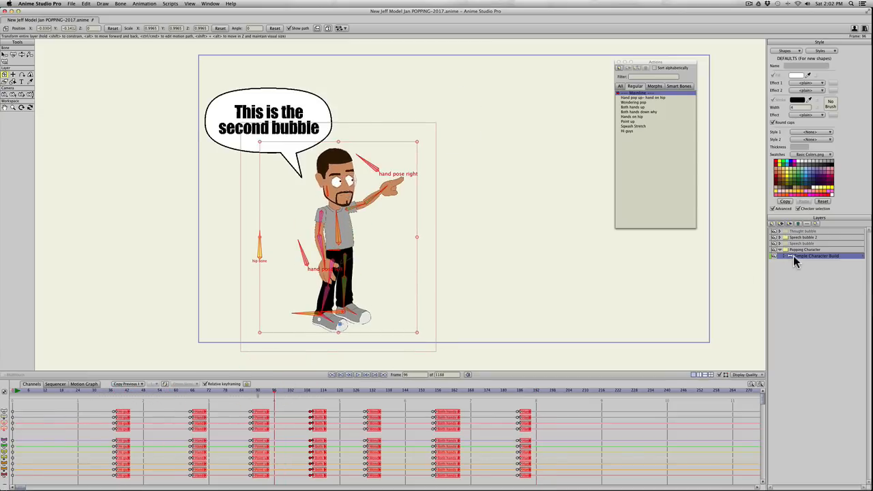
click(794, 256)
Move the Simple Character Build layer right to about X 1.98 at frame 45, and undo a second trial move
drag(113, 396, 134, 391)
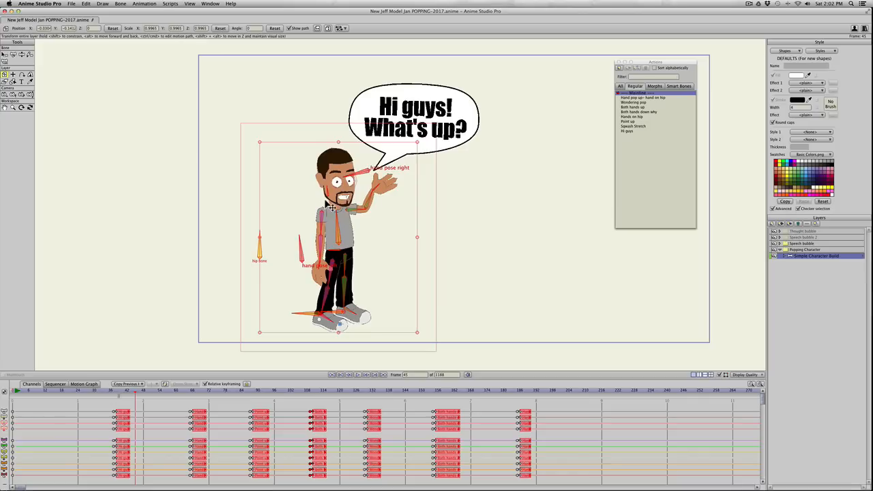
drag(345, 222, 411, 229)
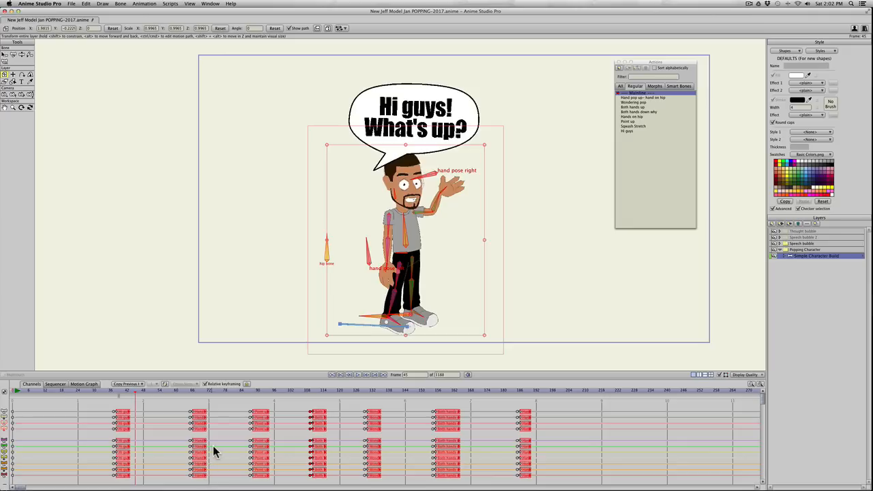
drag(387, 280, 324, 301)
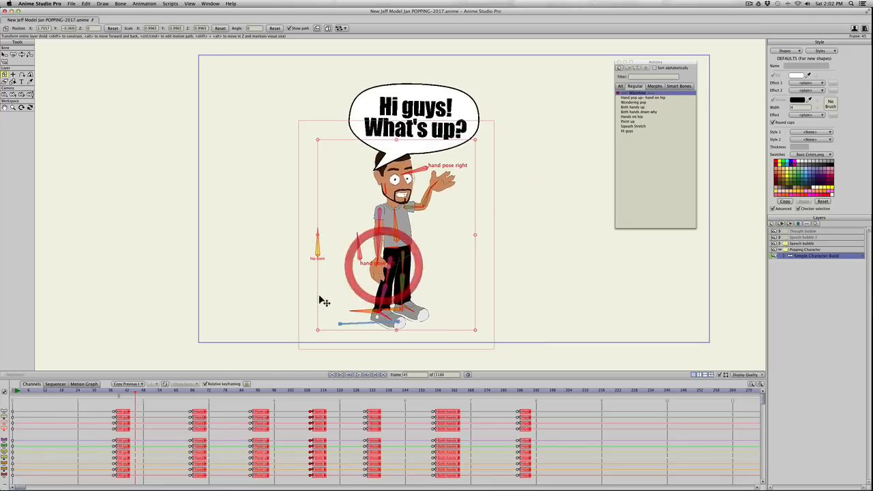
key(super+z)
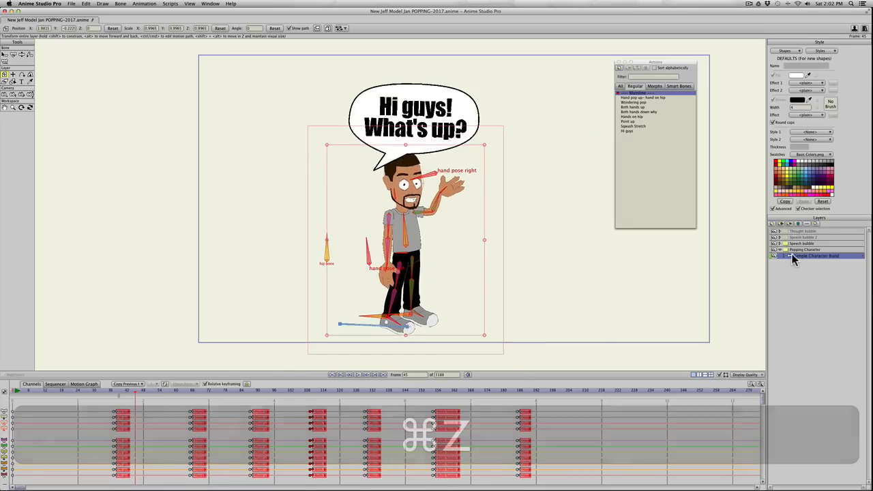
Try moving the whole Popping Character group away from its place at frame 16, undoing each move
click(795, 249)
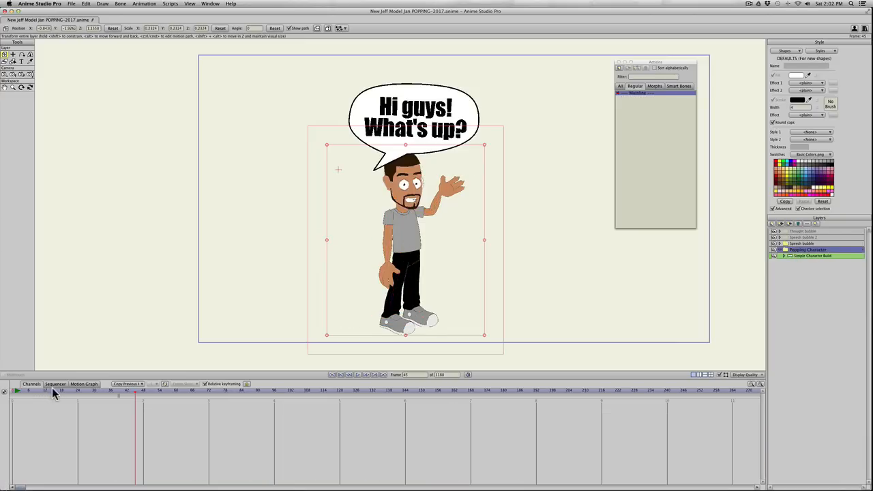
mouse_move(53, 393)
mouse_down()
mouse_move(43, 391)
mouse_move(56, 391)
mouse_up()
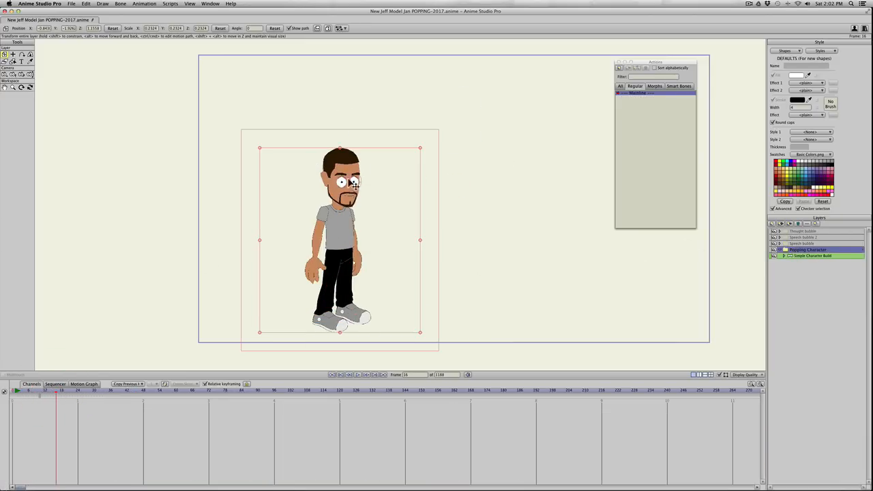
drag(305, 209, 217, 172)
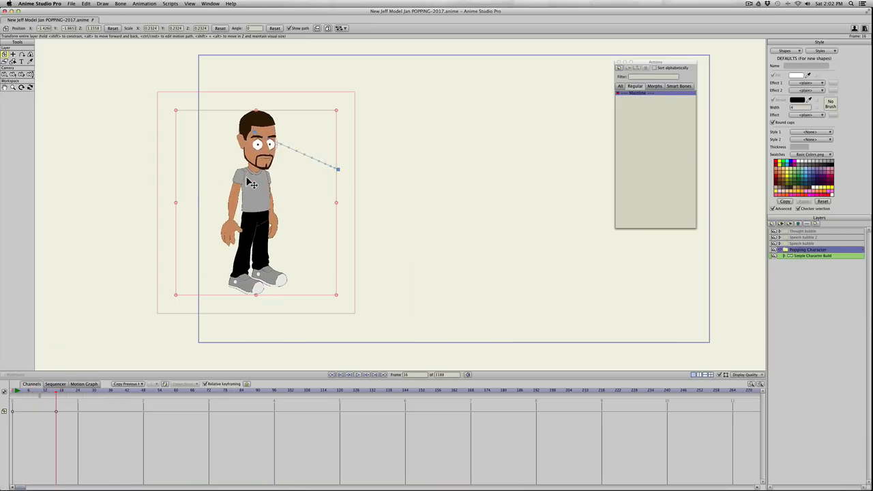
key(super+z)
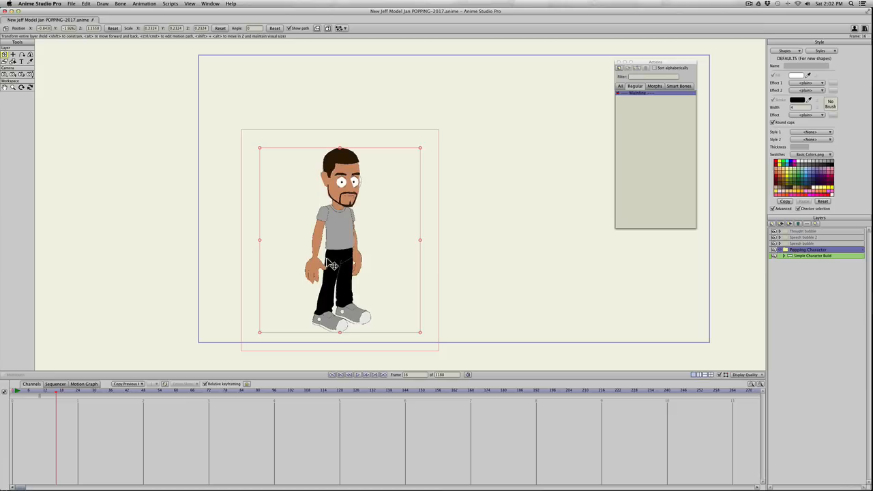
drag(327, 263, 362, 242)
key(super+z)
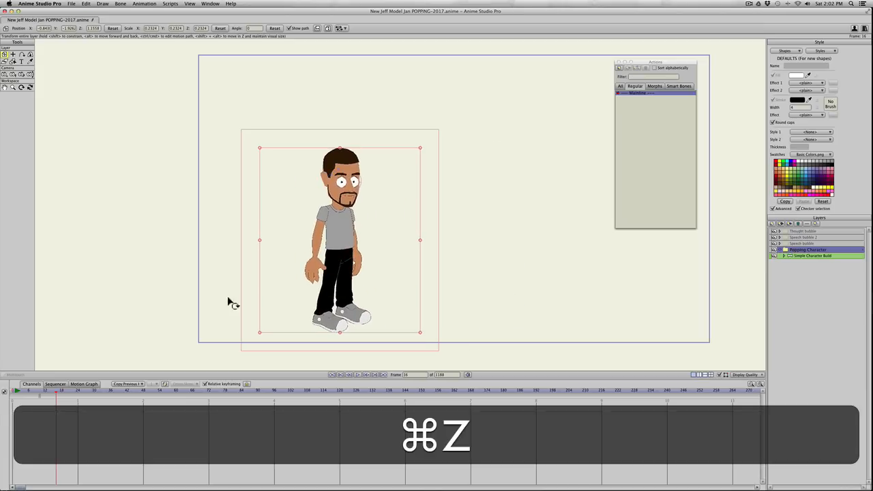
Return the timeline to frame 0 with the Popping Character group selected
drag(27, 391, 3, 384)
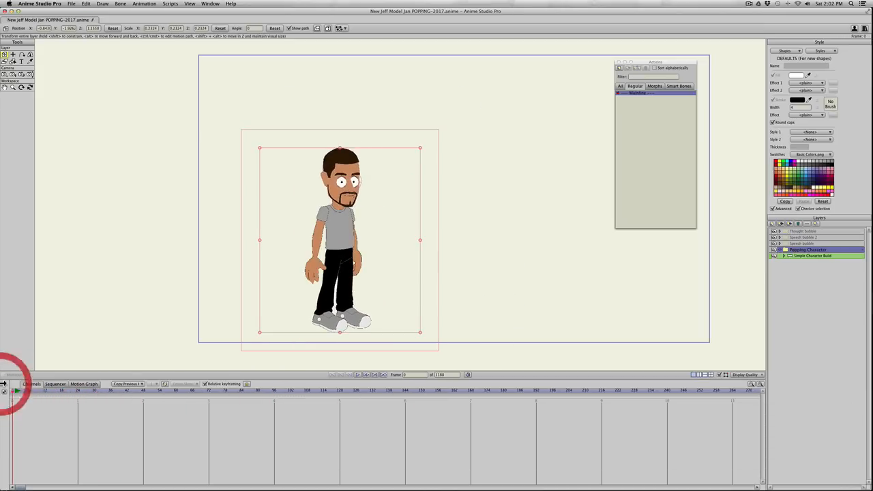